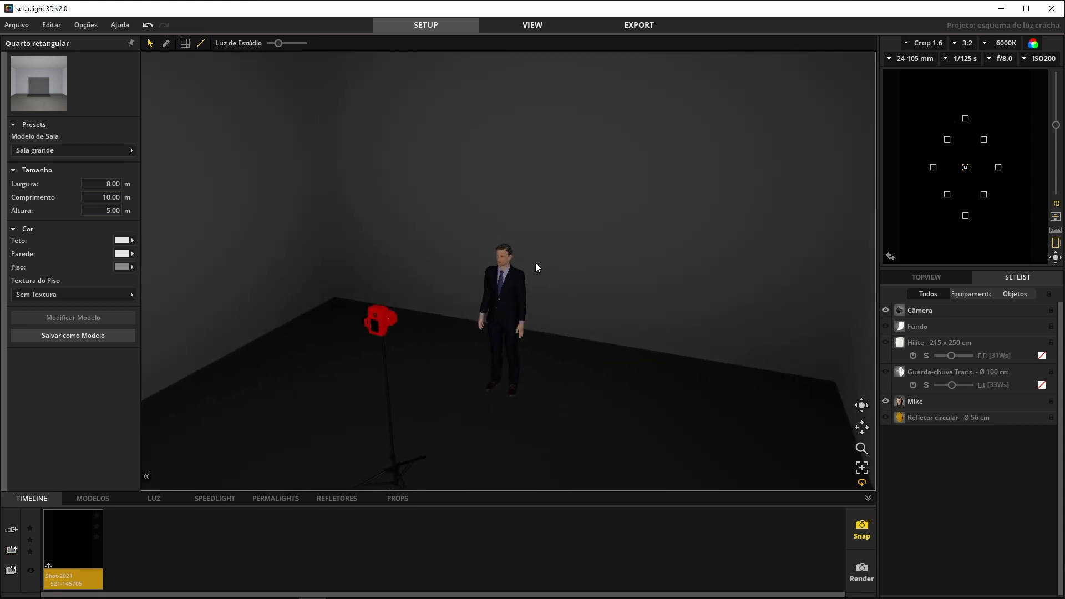
Make the Hilite 215 x 250 cm light behind the model visible in the set and switch it on
{"action": "left_click_drag", "start_coordinate": [538, 268], "coordinate": [574, 268]}
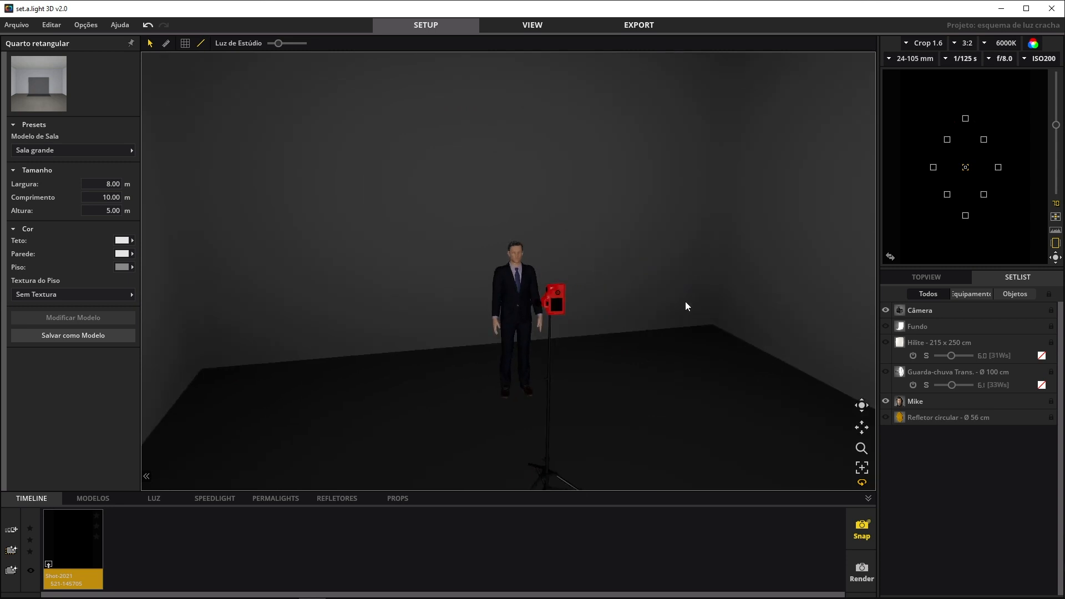
{"action": "left_click", "coordinate": [885, 343]}
{"action": "left_click_drag", "start_coordinate": [642, 288], "coordinate": [692, 284]}
{"action": "left_click", "coordinate": [474, 219]}
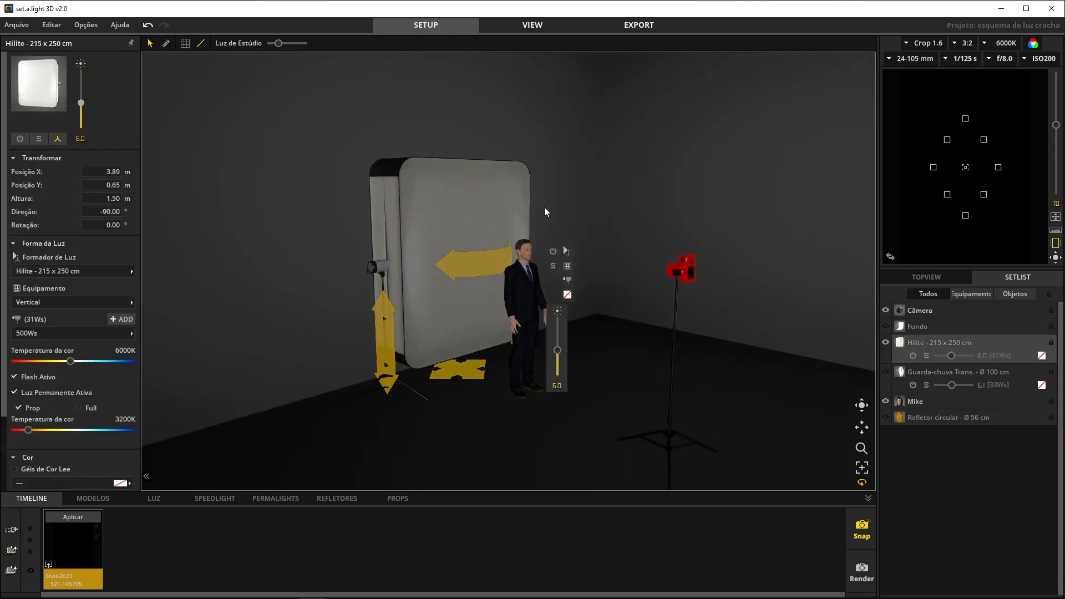
{"action": "left_click", "coordinate": [553, 251]}
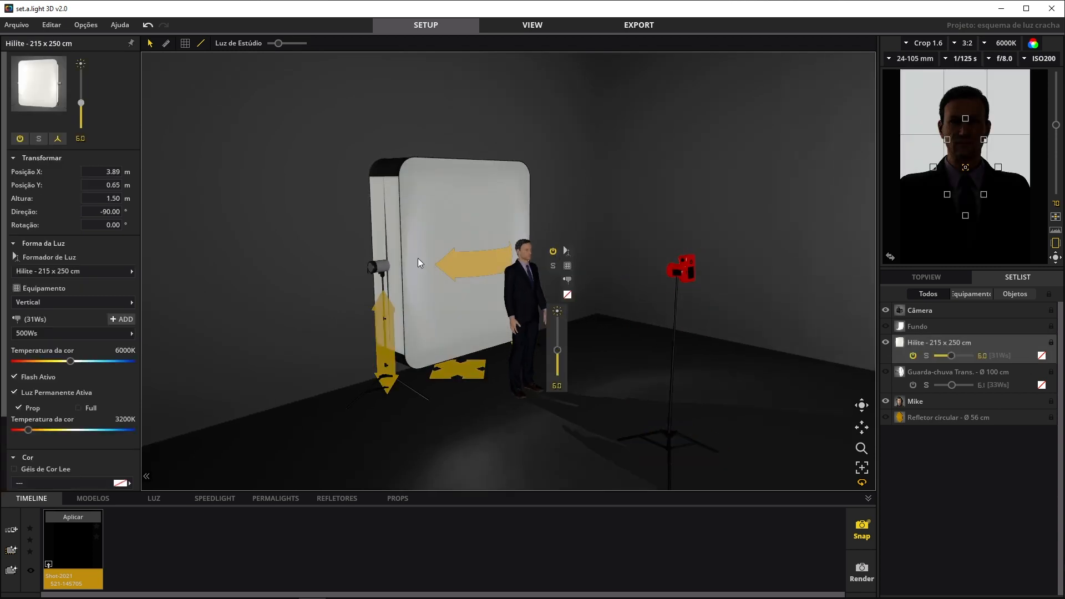
Enlarge the camera preview and raise the Hilite's power to 7.6
{"action": "left_click_drag", "start_coordinate": [485, 329], "coordinate": [543, 335]}
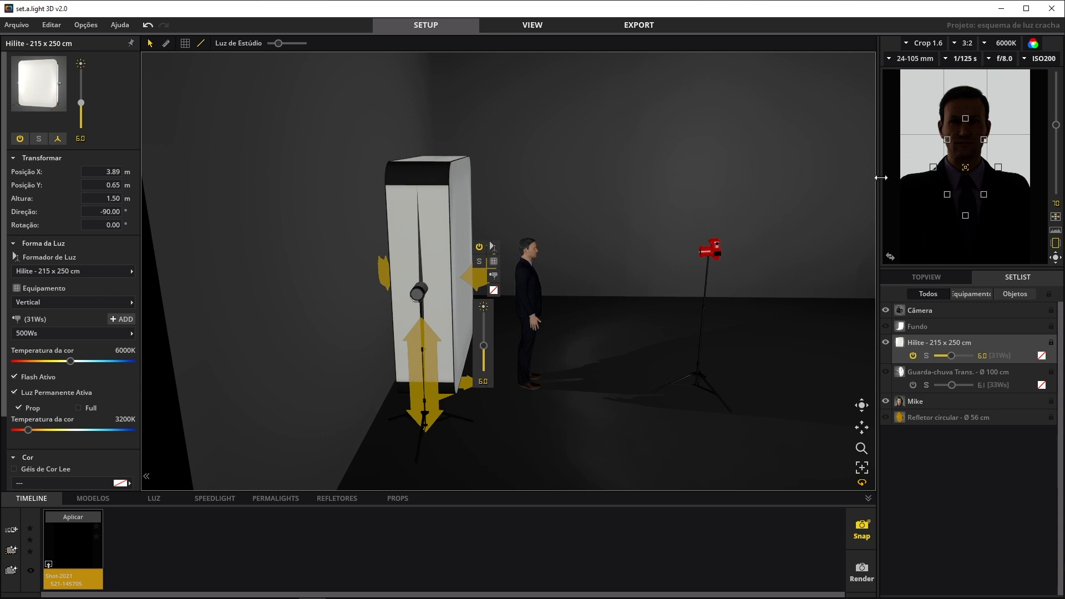
{"action": "left_click_drag", "start_coordinate": [881, 178], "coordinate": [799, 183]}
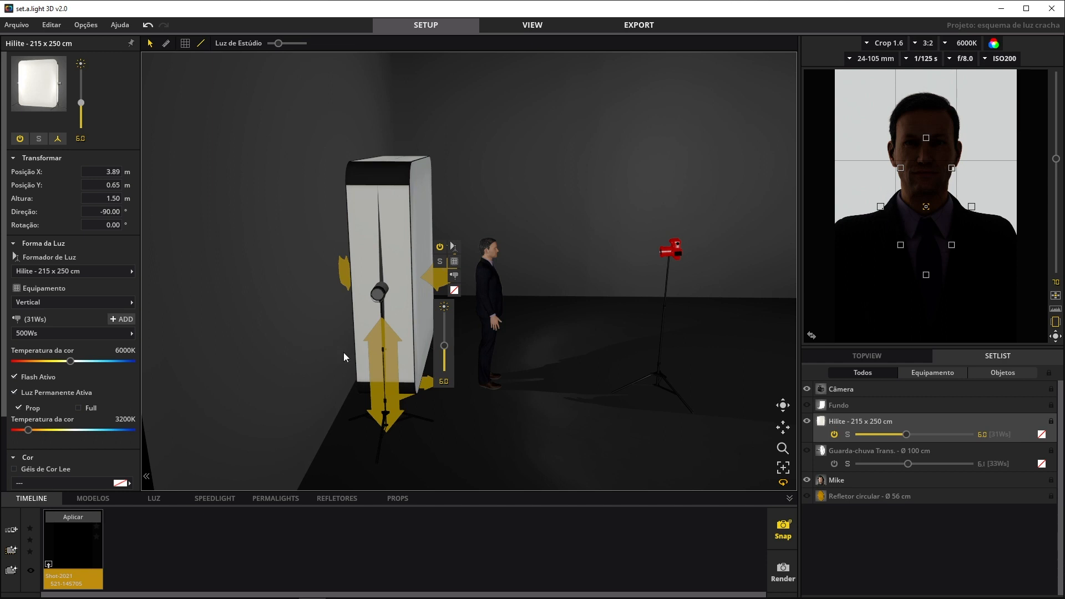
{"action": "left_click_drag", "start_coordinate": [443, 348], "coordinate": [444, 334]}
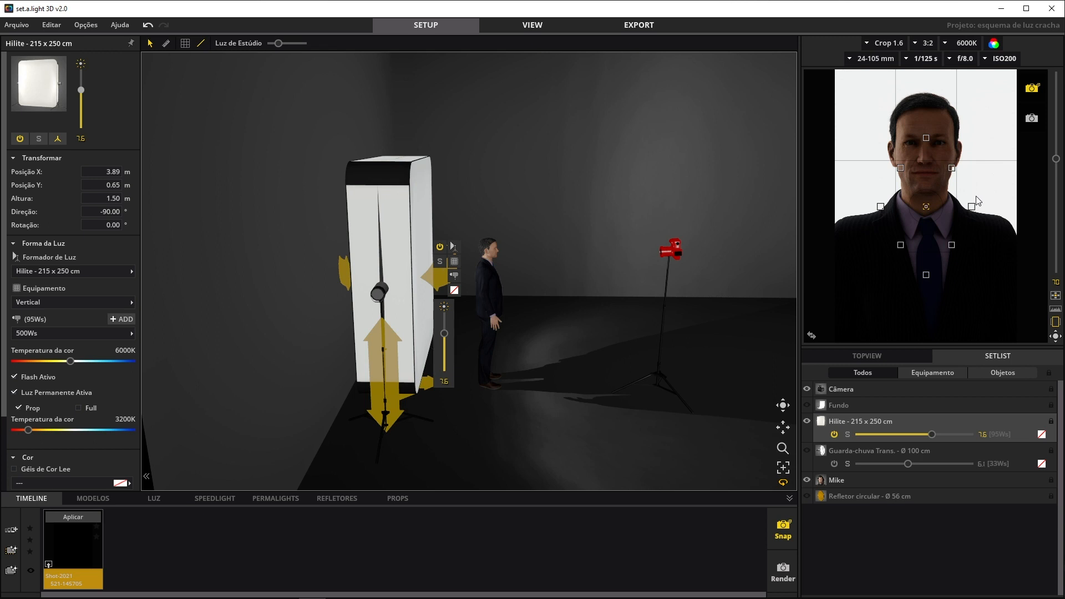
Switch off the Hilite, deselect it, and make the Guarda-chuva Trans. Ø 100 cm umbrella light visible in the set
{"action": "left_click", "coordinate": [440, 247]}
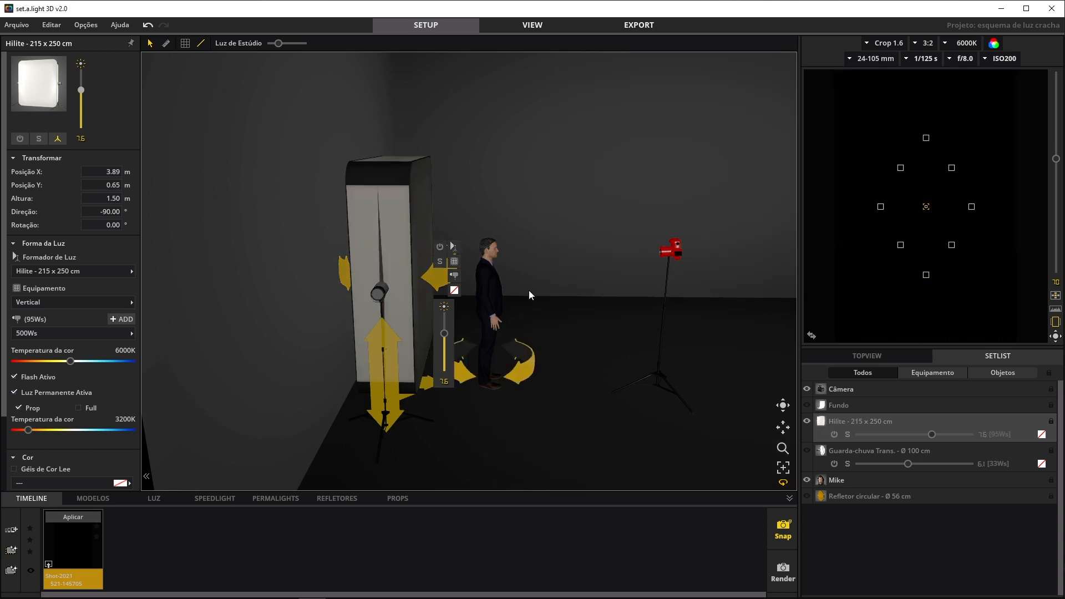
{"action": "left_click_drag", "start_coordinate": [571, 268], "coordinate": [395, 227]}
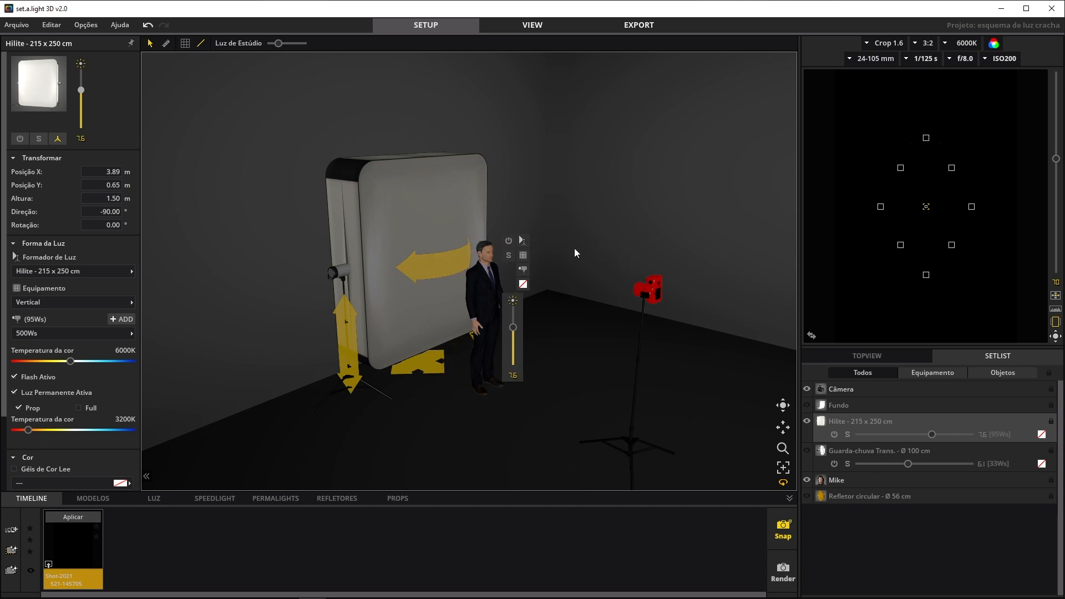
{"action": "left_click", "coordinate": [508, 337]}
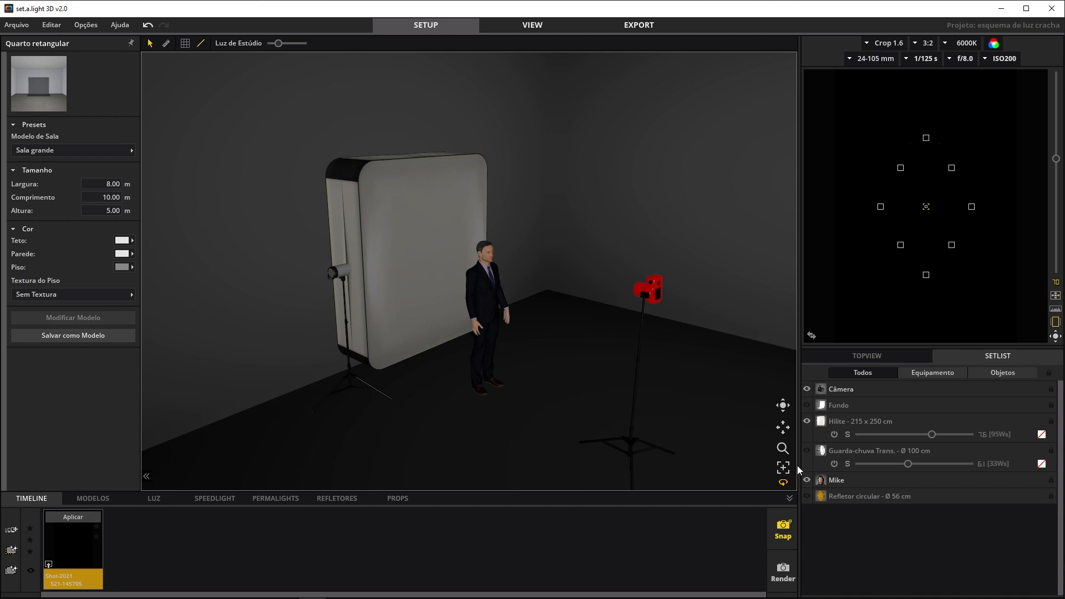
{"action": "left_click", "coordinate": [807, 449]}
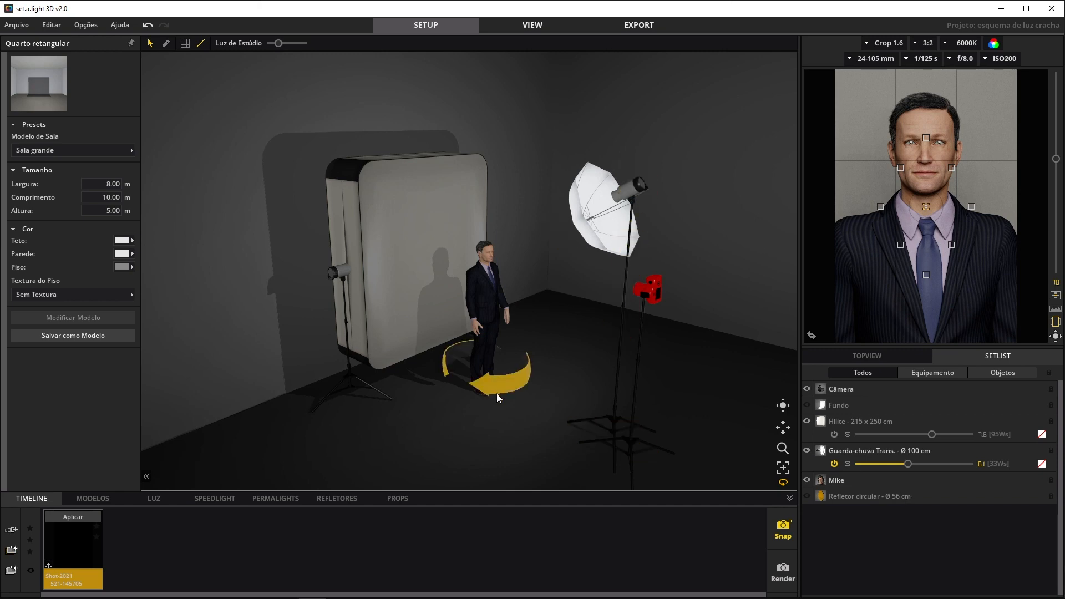
Examine the umbrella light's height and alignment relative to the model and camera from the front, side and above
{"action": "left_click_drag", "start_coordinate": [510, 394], "coordinate": [483, 394]}
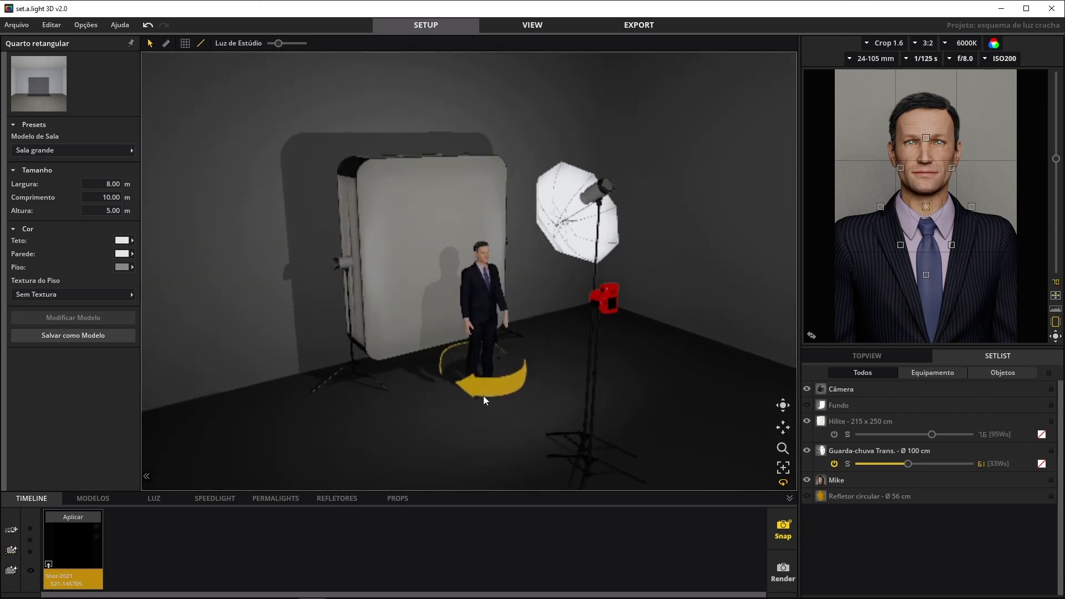
{"action": "left_click_drag", "start_coordinate": [637, 382], "coordinate": [596, 382]}
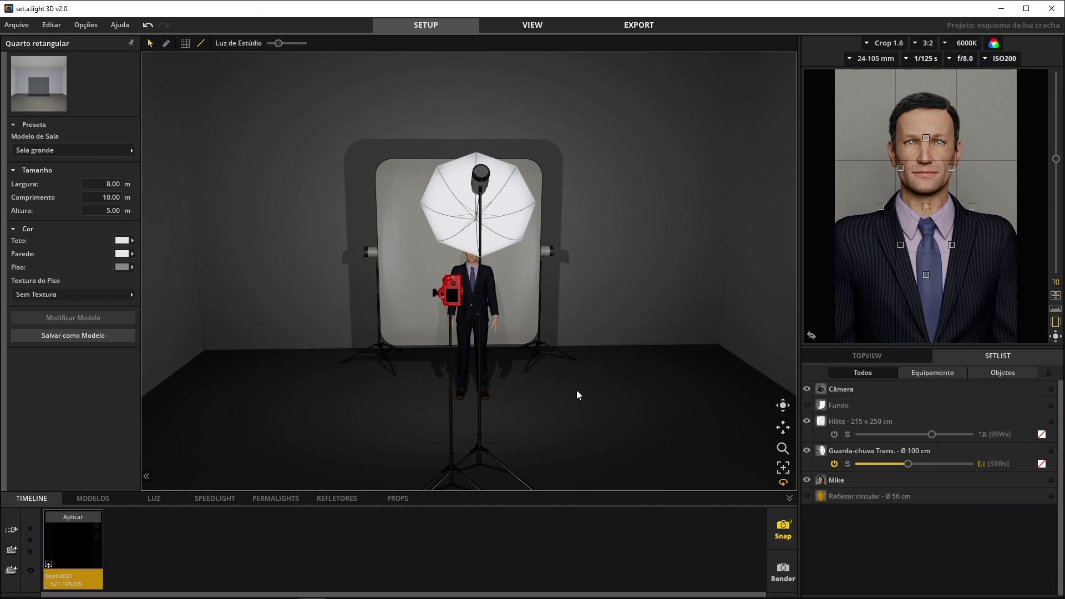
{"action": "left_click_drag", "start_coordinate": [604, 378], "coordinate": [636, 381]}
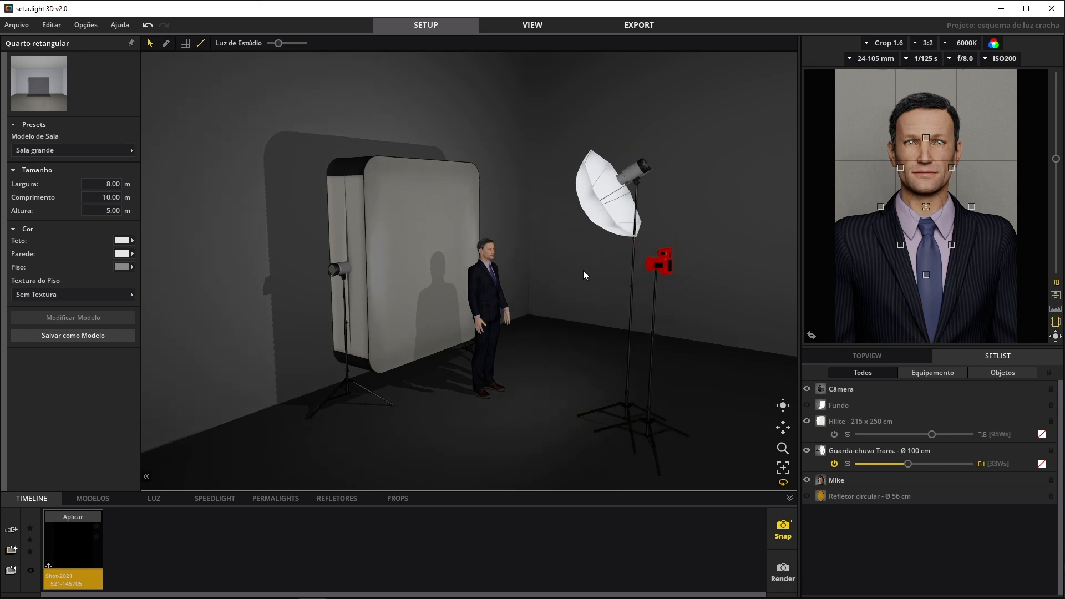
{"action": "mouse_move", "coordinate": [628, 262]}
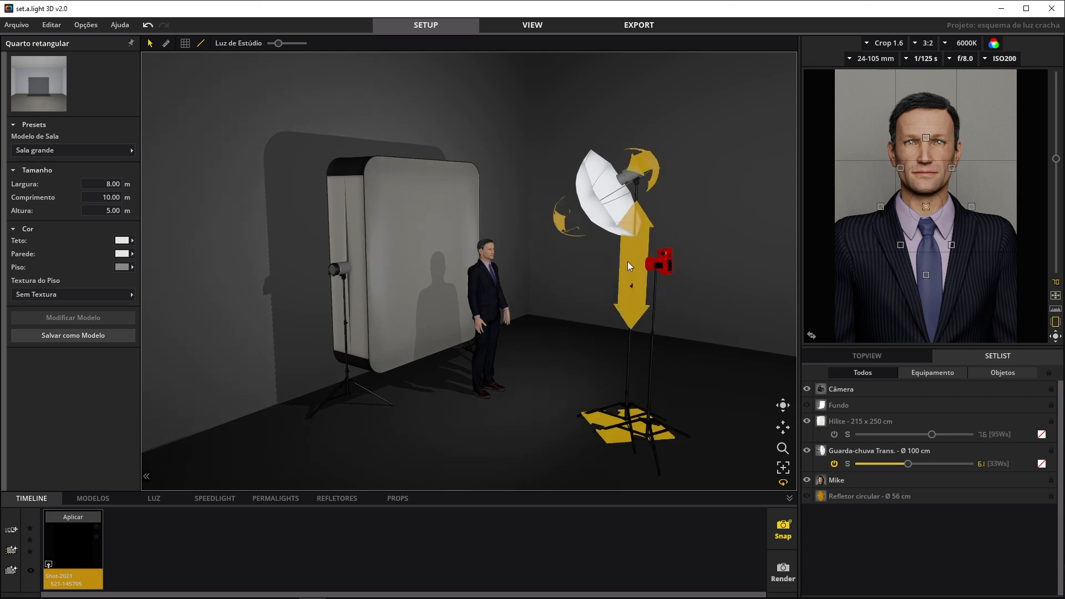
{"action": "left_click_drag", "start_coordinate": [753, 258], "coordinate": [687, 272]}
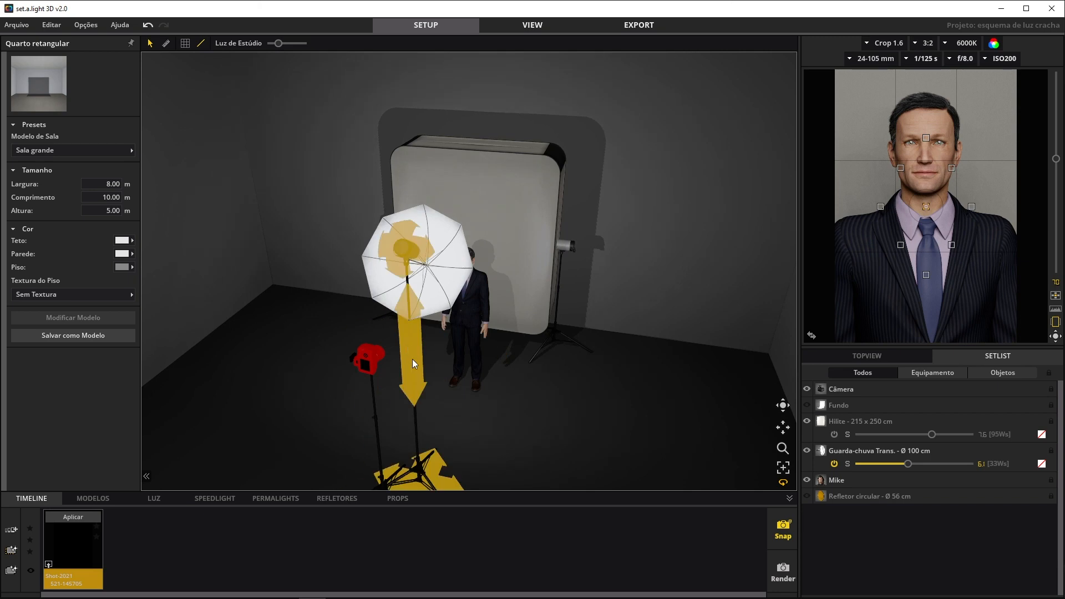
{"action": "left_click_drag", "start_coordinate": [411, 358], "coordinate": [448, 307]}
{"action": "left_click_drag", "start_coordinate": [478, 259], "coordinate": [478, 292]}
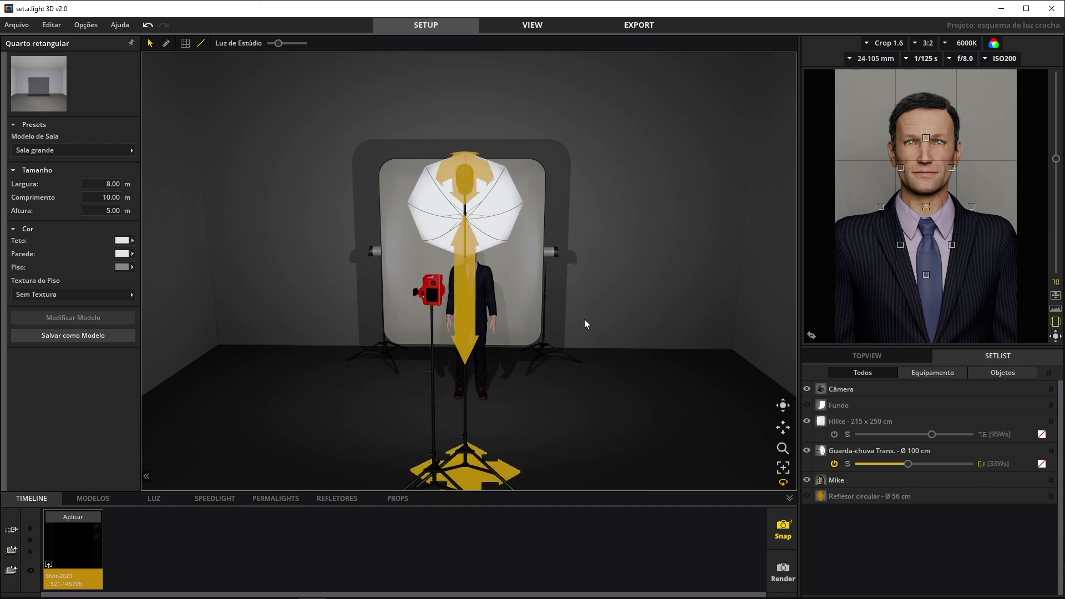
{"action": "left_click_drag", "start_coordinate": [594, 318], "coordinate": [625, 322]}
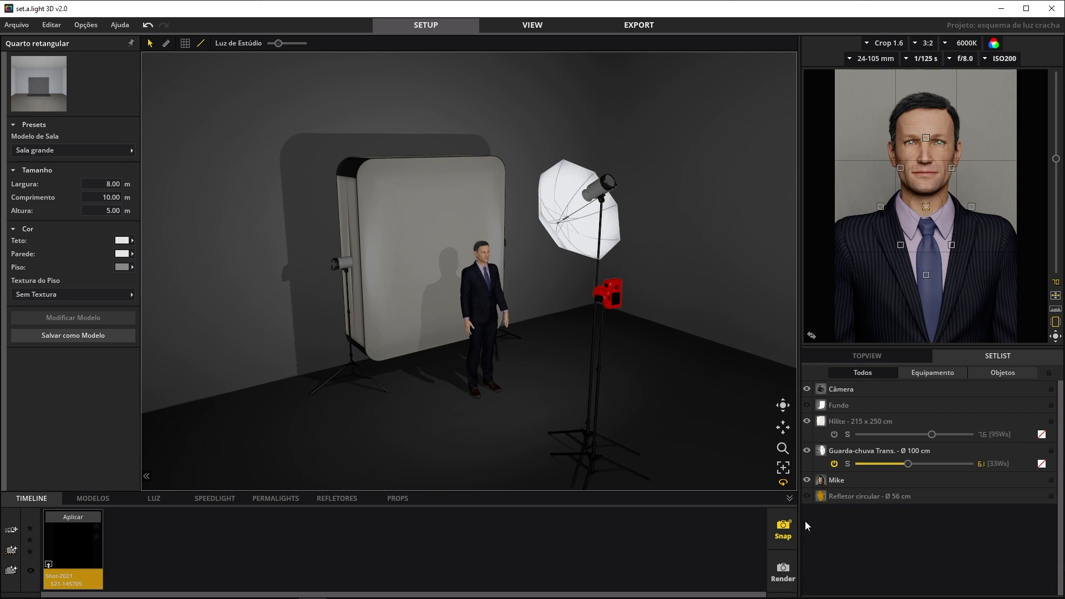
Make the Ø 56 cm circular reflector visible and check its placement in front of the model from several angles
{"action": "left_click", "coordinate": [808, 497]}
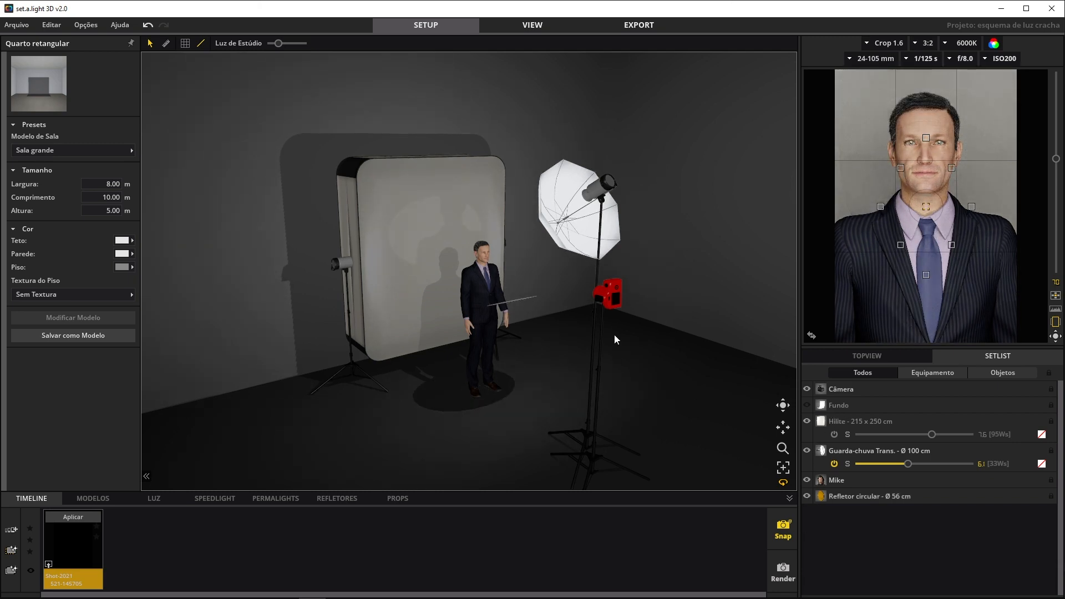
{"action": "left_click", "coordinate": [507, 391]}
{"action": "left_click_drag", "start_coordinate": [558, 338], "coordinate": [548, 285]}
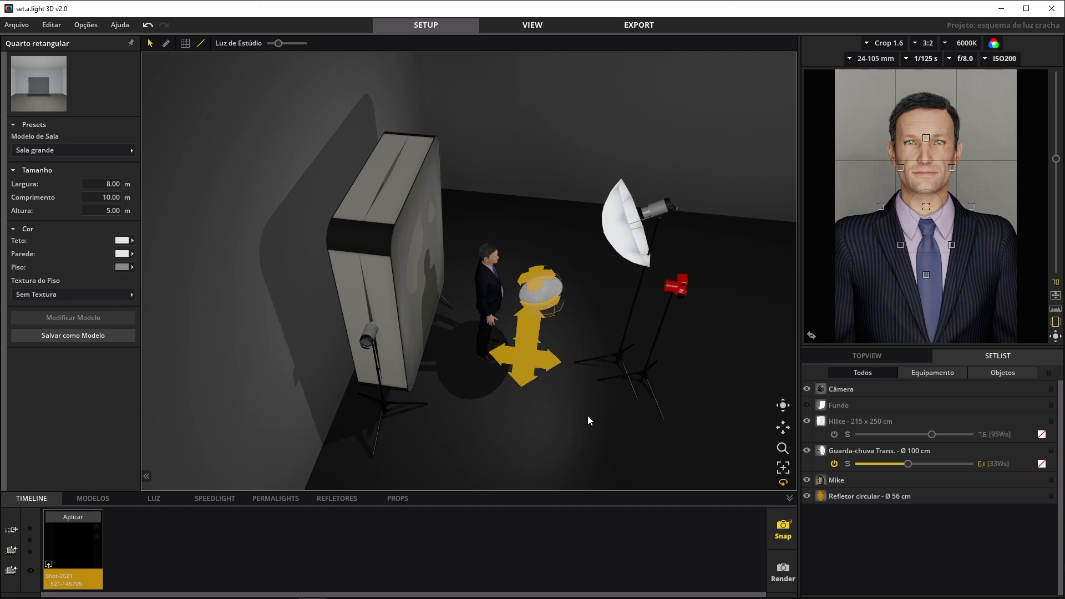
{"action": "left_click_drag", "start_coordinate": [590, 286], "coordinate": [548, 288]}
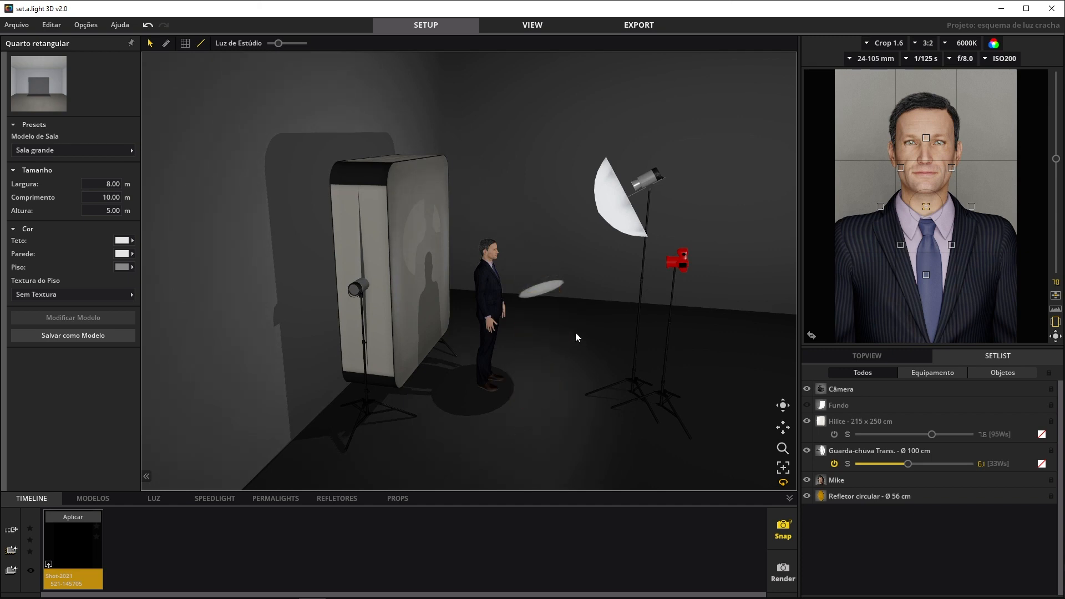
{"action": "left_click_drag", "start_coordinate": [577, 338], "coordinate": [601, 351]}
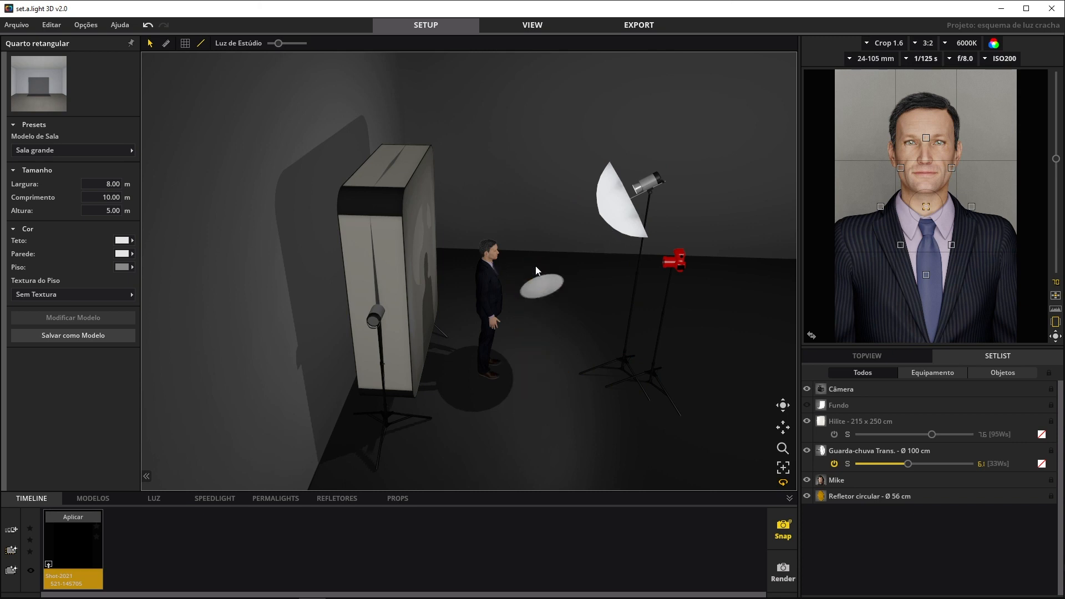
{"action": "left_click_drag", "start_coordinate": [676, 340], "coordinate": [636, 312]}
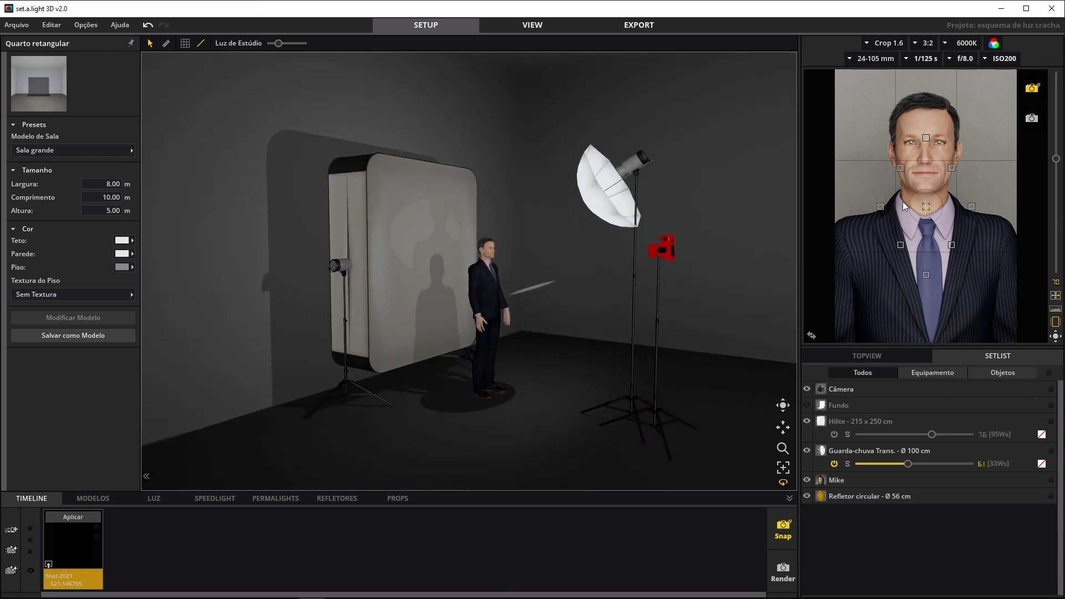
{"action": "mouse_move", "coordinate": [677, 339]}
{"action": "left_mouse_down"}
{"action": "mouse_move", "coordinate": [633, 352]}
{"action": "mouse_move", "coordinate": [660, 351]}
{"action": "left_mouse_up"}
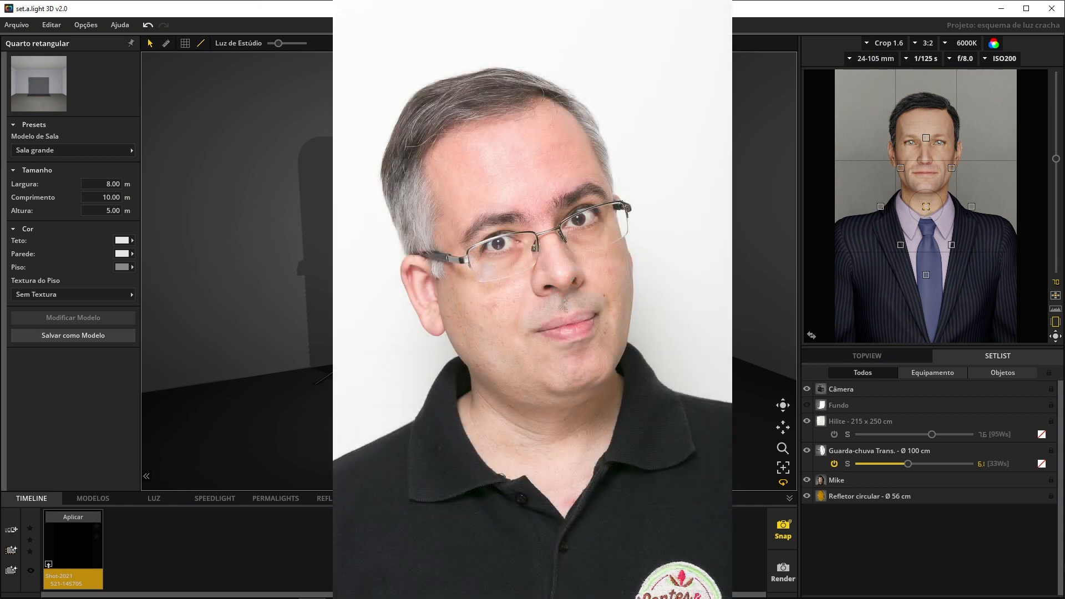
Update the existing timeline shot with the current scene and open the shot in the large image view
{"action": "left_click", "coordinate": [72, 518]}
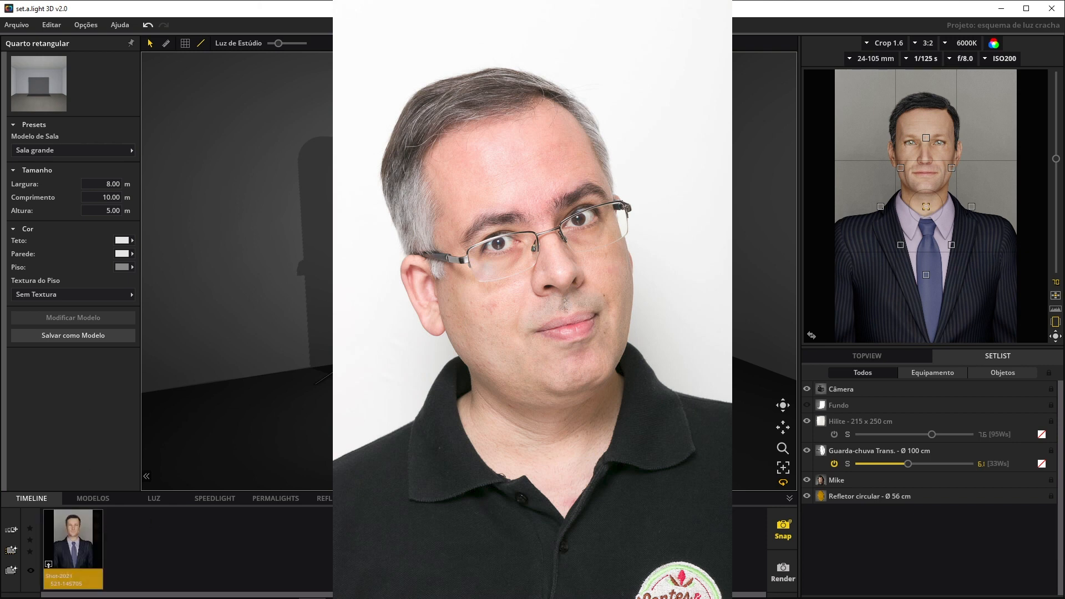
{"action": "left_click", "coordinate": [533, 25]}
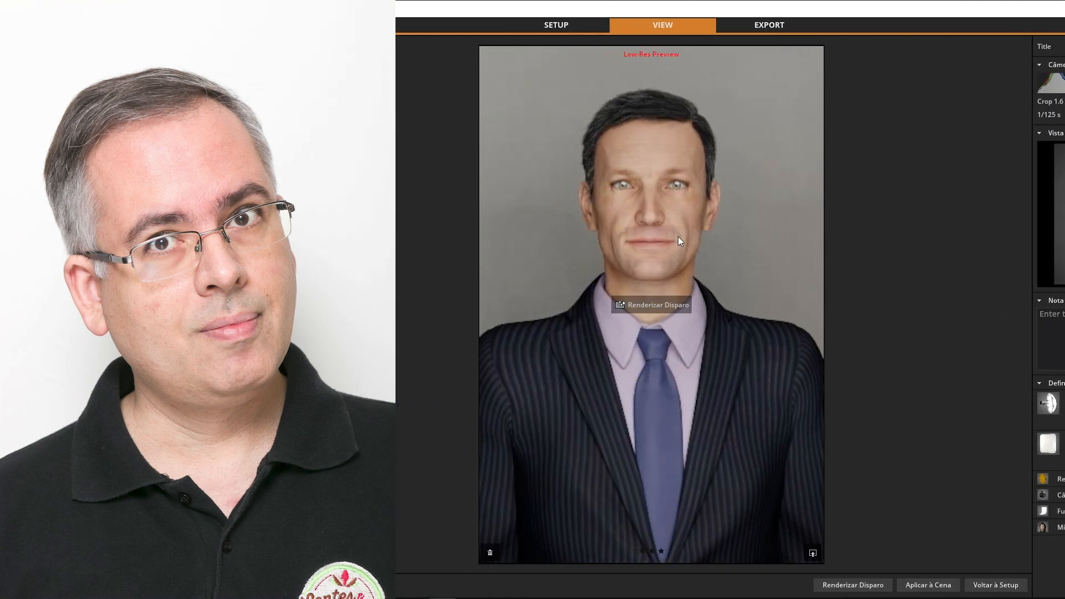
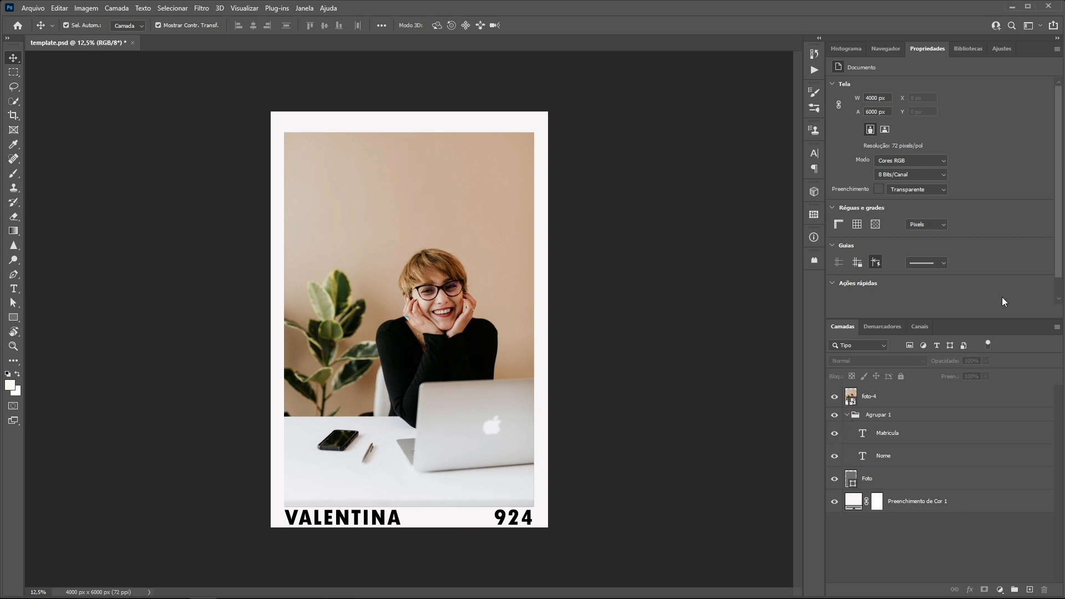
Hide the Agrupar 1 group and the Foto, Preenchimento de Cor 1 and foto-4 layers of template.psd
{"action": "left_click", "coordinate": [834, 414]}
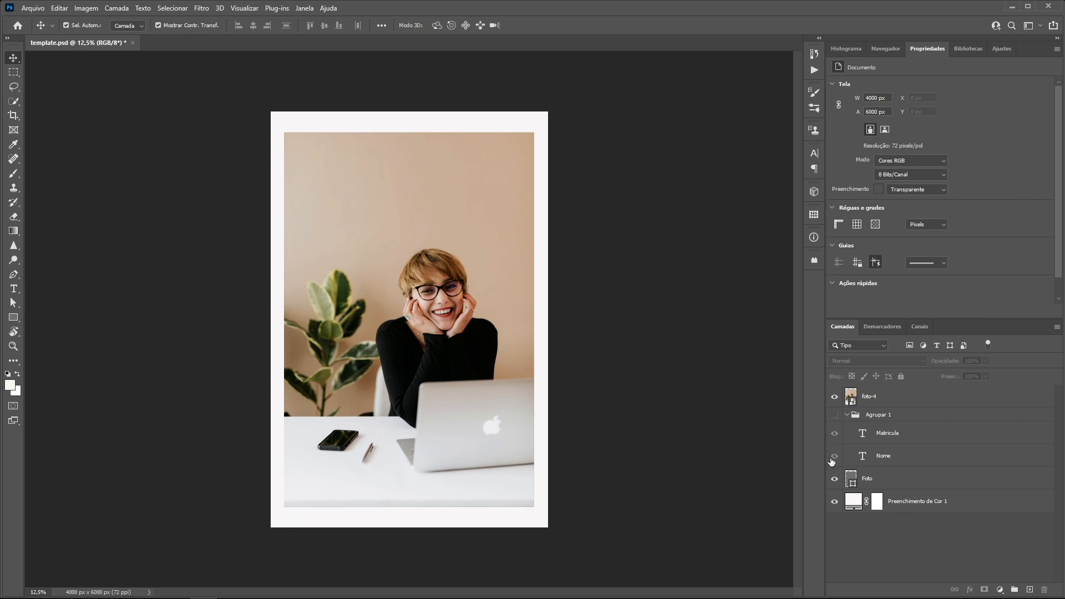
{"action": "left_click", "coordinate": [834, 478]}
{"action": "left_click", "coordinate": [834, 500]}
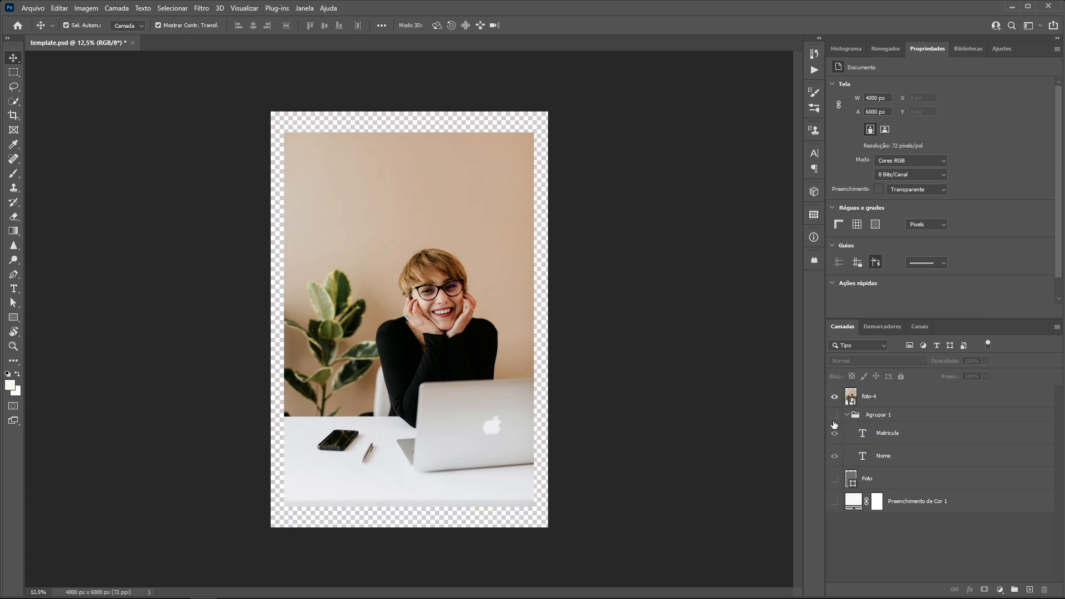
{"action": "left_click", "coordinate": [835, 396]}
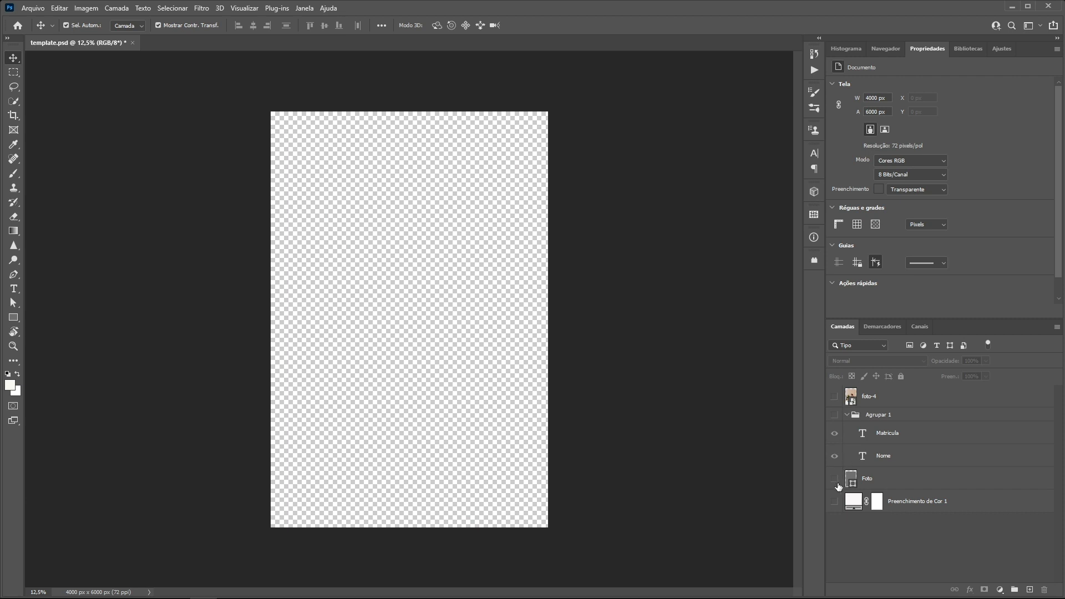
Show the Preenchimento de Cor 1 and foto-4 layers and the Agrupar 1 text group, leaving Foto hidden
{"action": "left_click", "coordinate": [834, 502]}
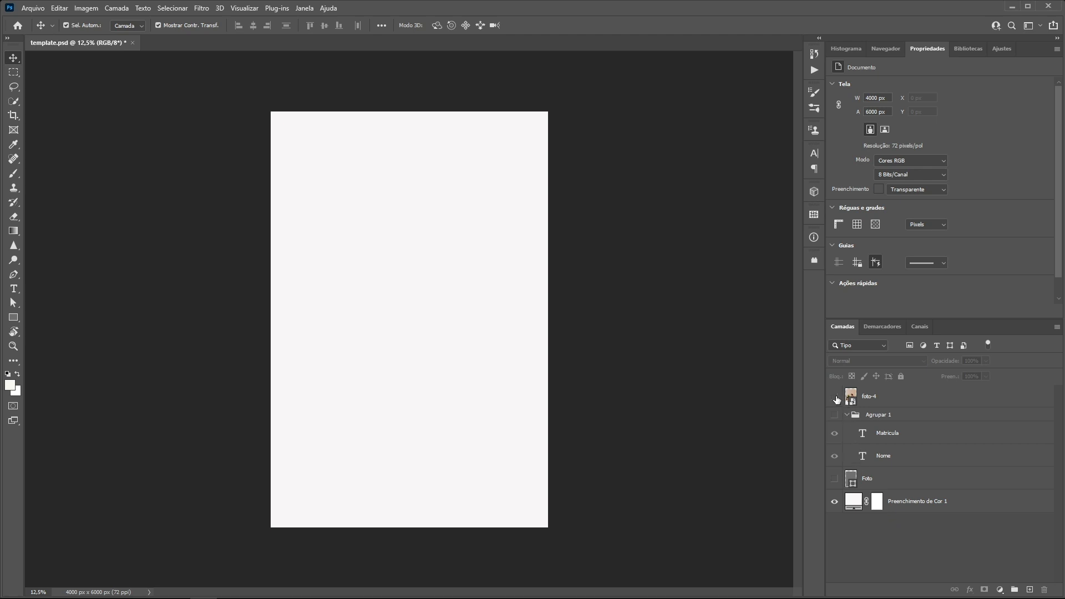
{"action": "left_click", "coordinate": [835, 397]}
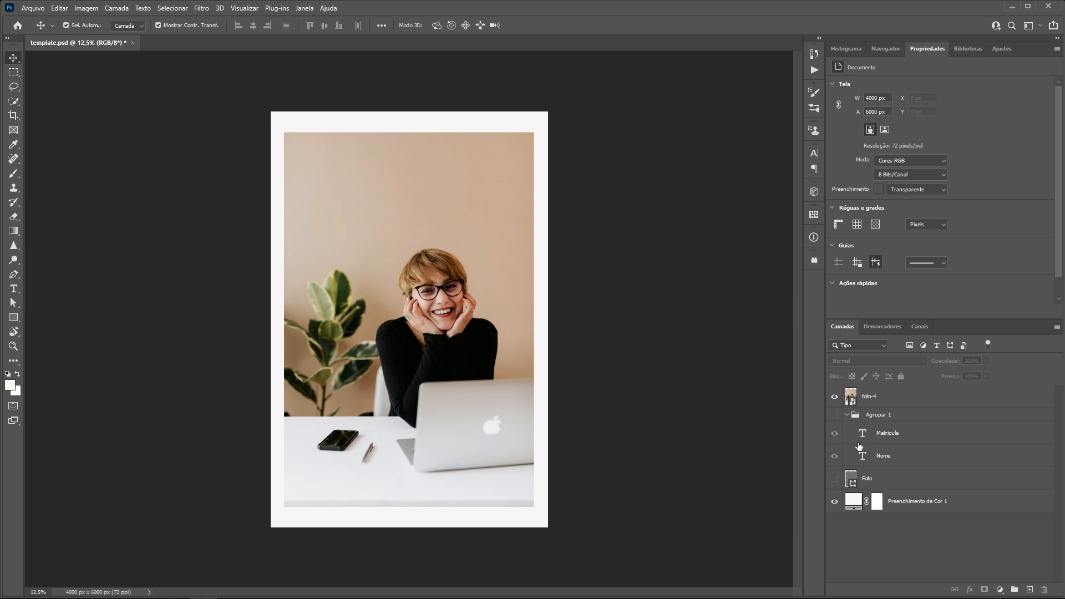
{"action": "left_click", "coordinate": [834, 414]}
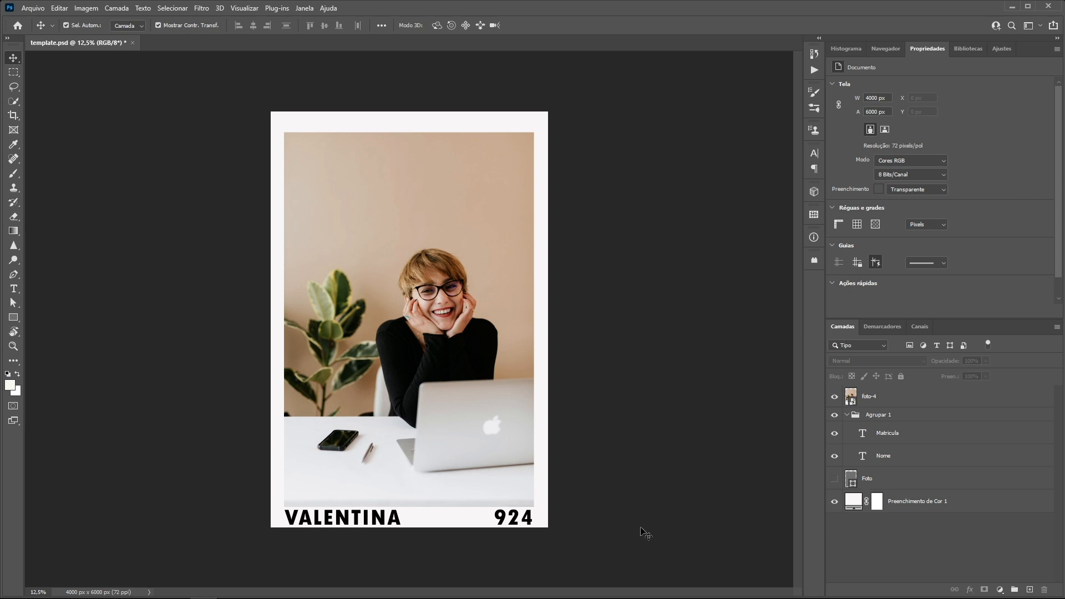
Switch to File Explorer to review the contents of the ex fotos funcionarios folder and clear the file selection
{"action": "mouse_move", "coordinate": [365, 592]}
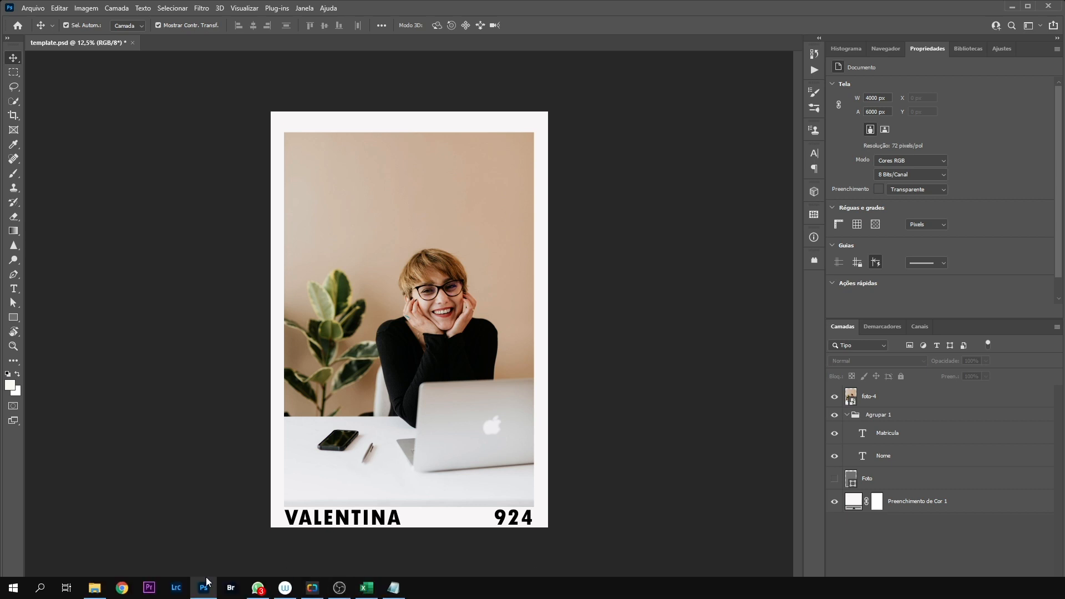
{"action": "left_click", "coordinate": [95, 588]}
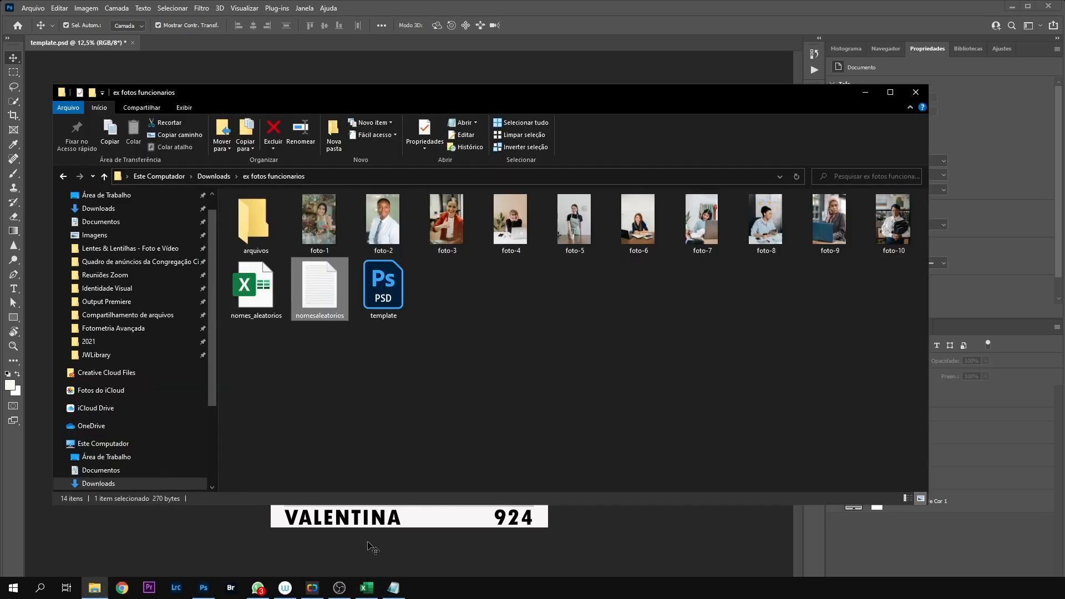
{"action": "left_click", "coordinate": [581, 326]}
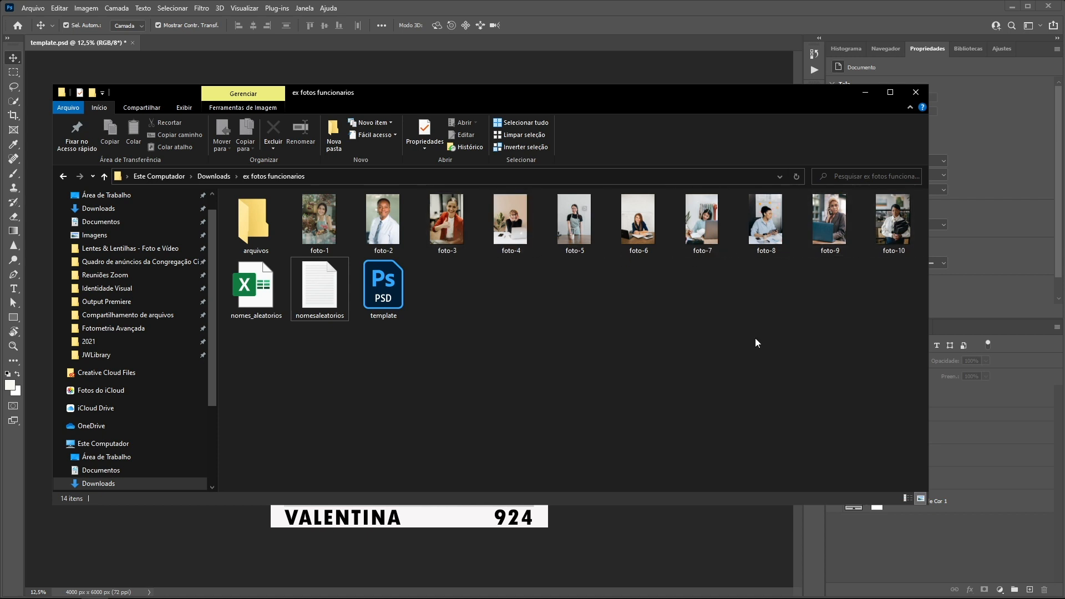
Switch to Excel to review the nome, matricula and arquivo entries in the first data row of nomes_aleatorios, and minimize the workbook
{"action": "mouse_move", "coordinate": [266, 592]}
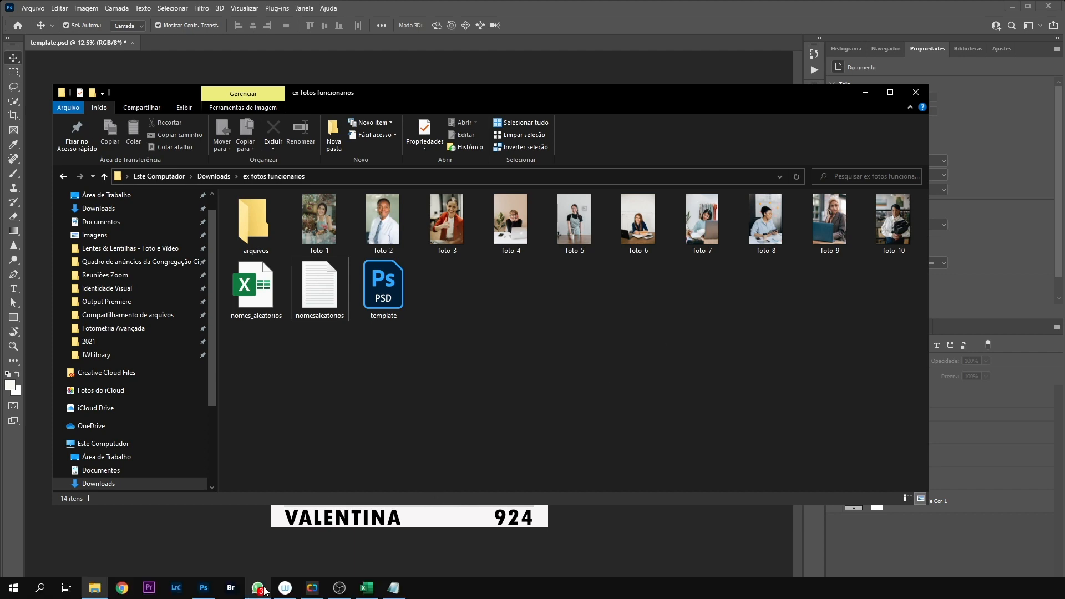
{"action": "left_click", "coordinate": [365, 588]}
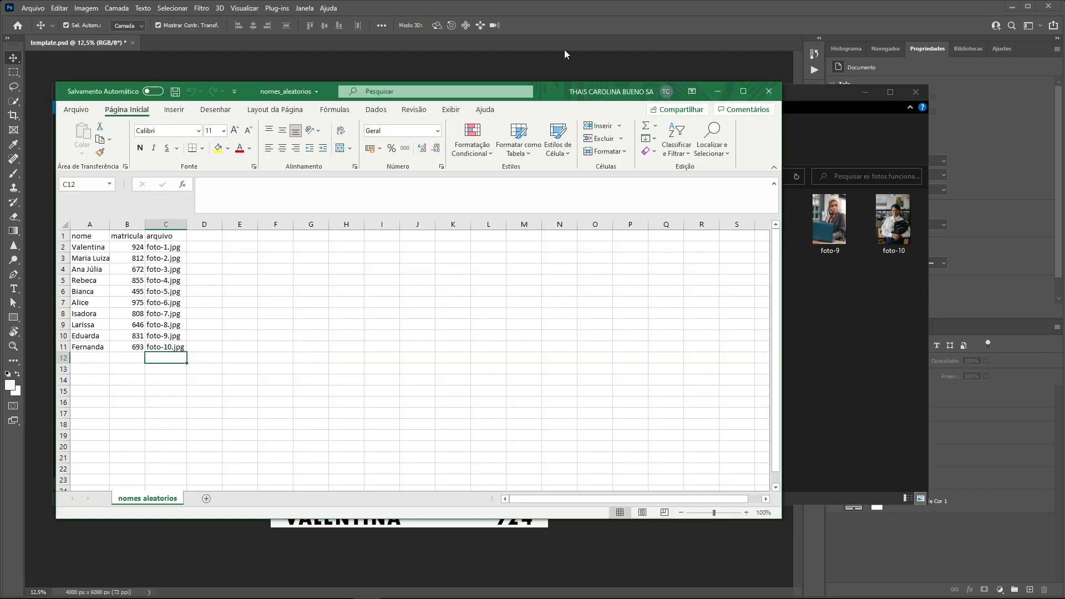
{"action": "left_click_drag", "start_coordinate": [598, 94], "coordinate": [695, 89]}
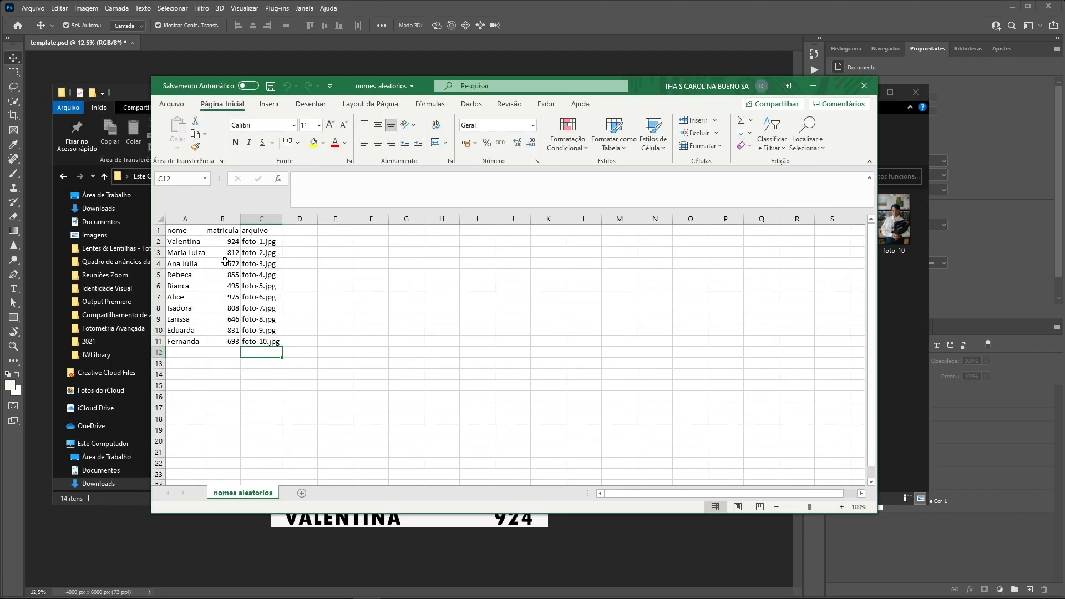
{"action": "left_click", "coordinate": [197, 246]}
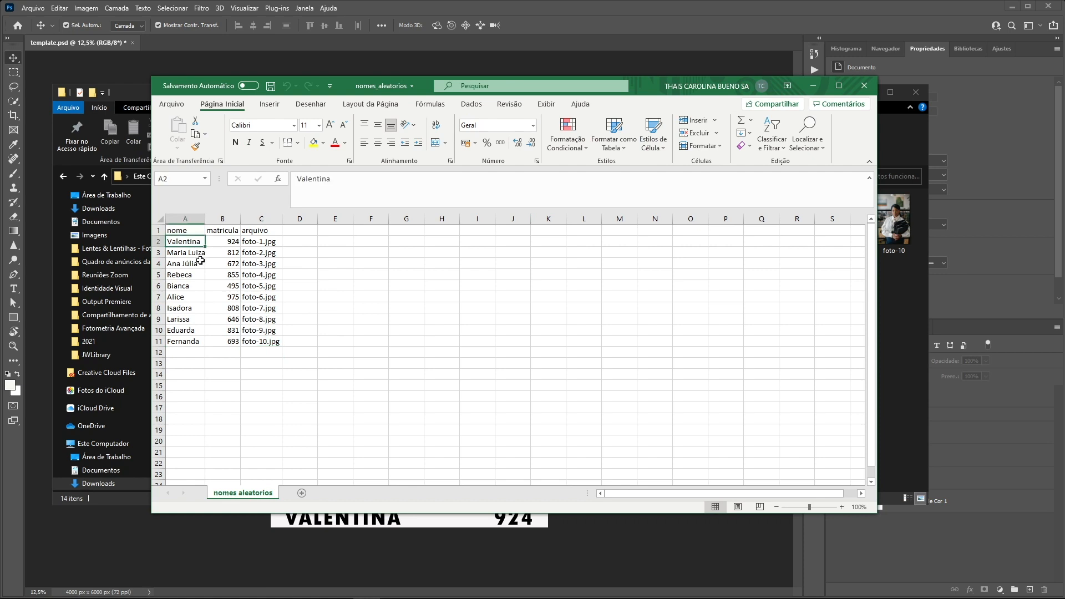
{"action": "left_click", "coordinate": [226, 244]}
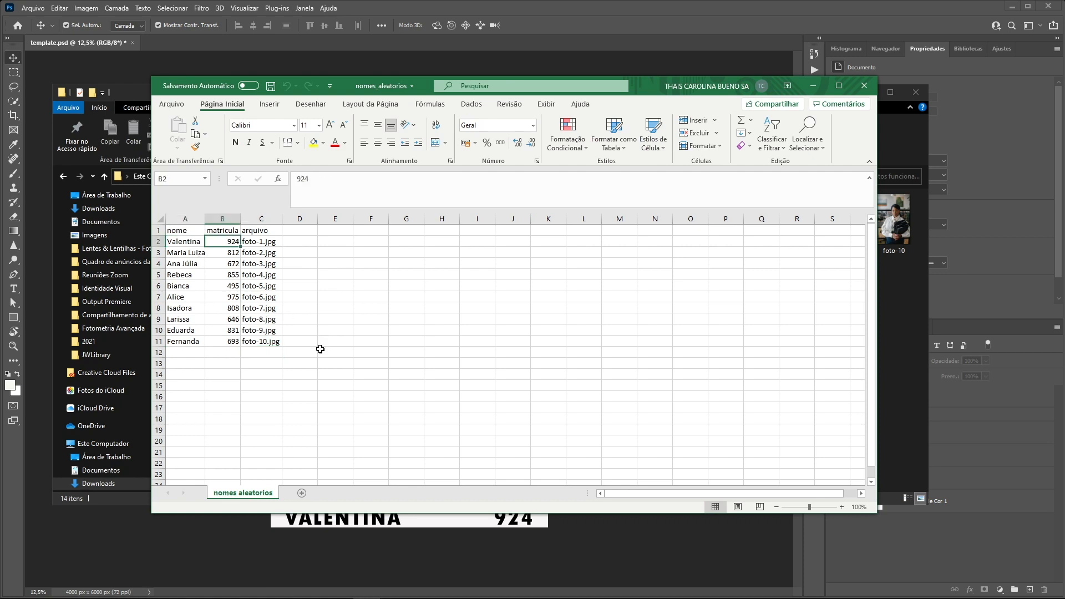
{"action": "left_click", "coordinate": [261, 245]}
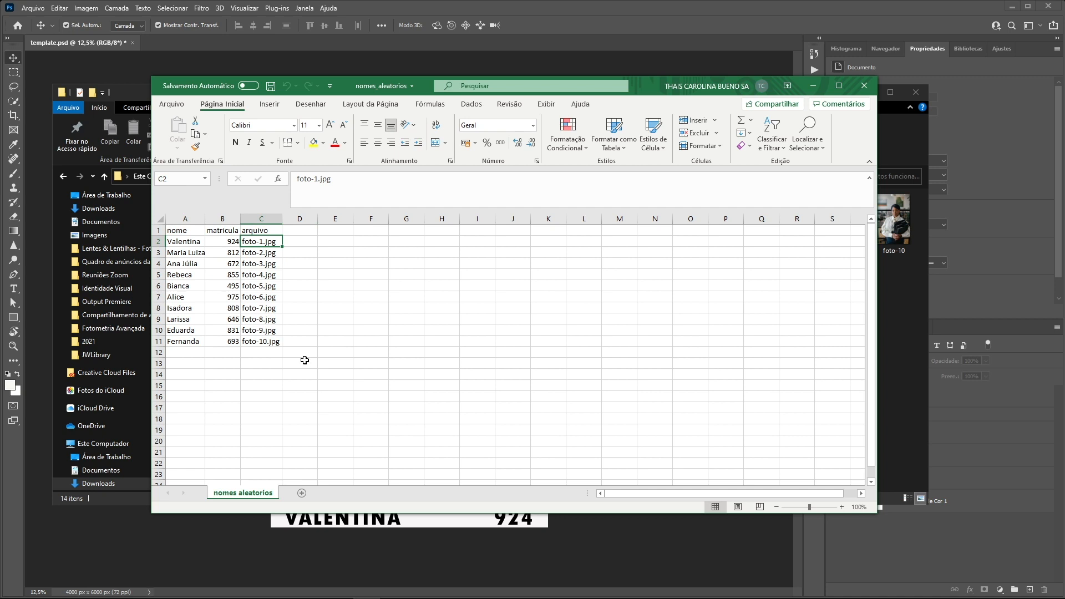
{"action": "left_click", "coordinate": [190, 243]}
{"action": "left_click", "coordinate": [221, 242]}
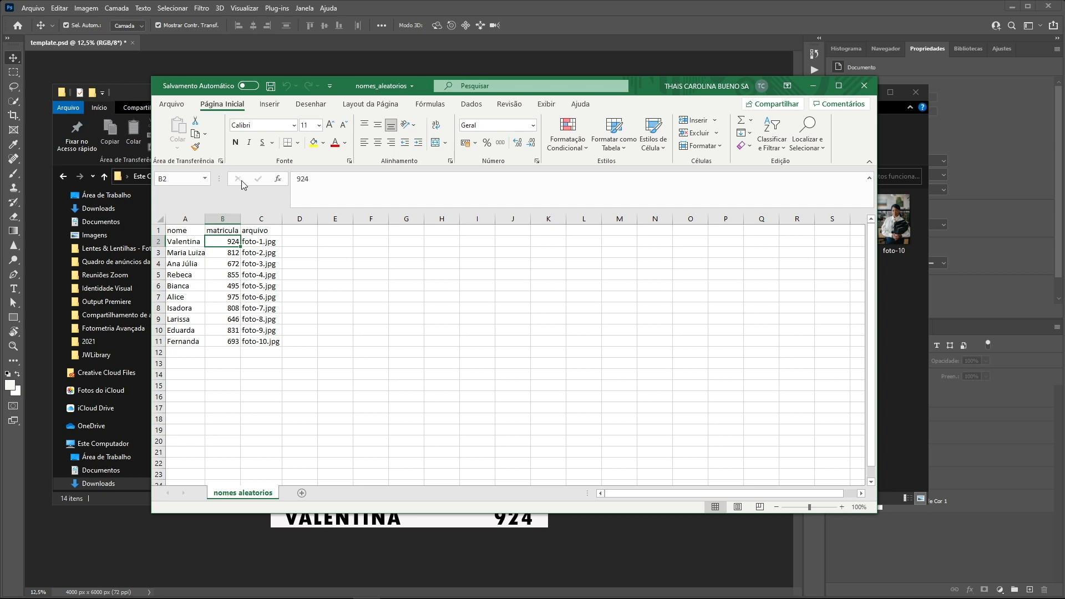
{"action": "left_click", "coordinate": [263, 244]}
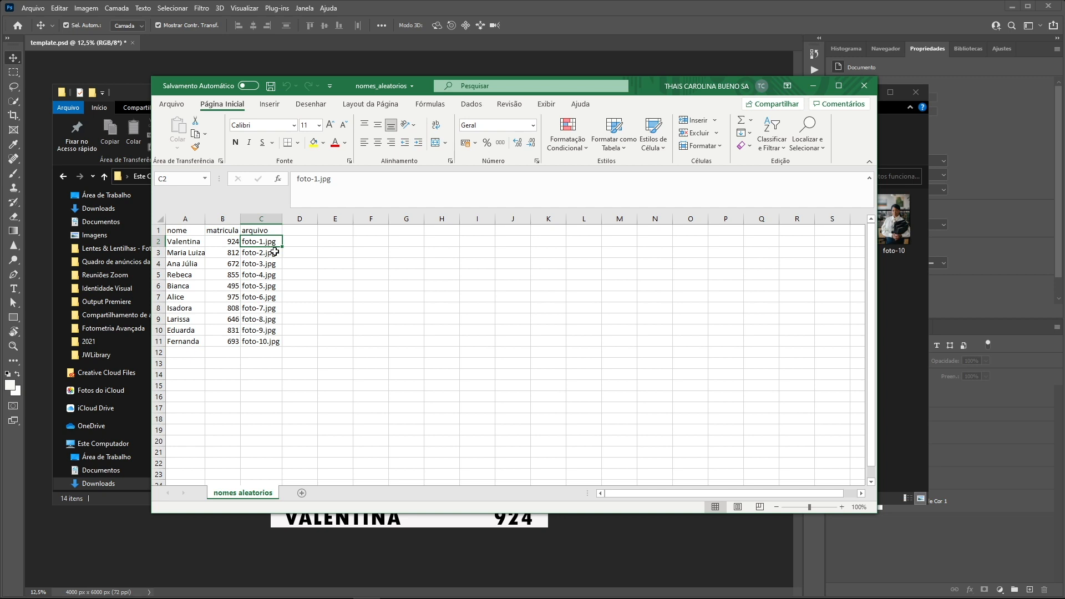
{"action": "left_click", "coordinate": [814, 86]}
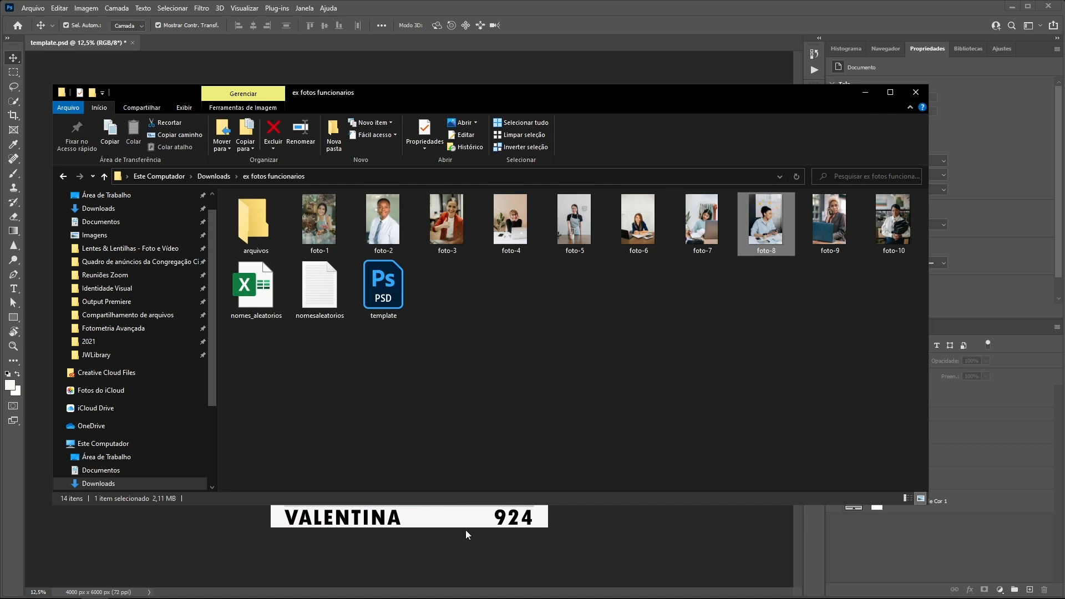
Choose the tab-separated text (*.txt) format in the Save As options of the nomes_aleatorios workbook, and leave without saving
{"action": "mouse_move", "coordinate": [167, 593]}
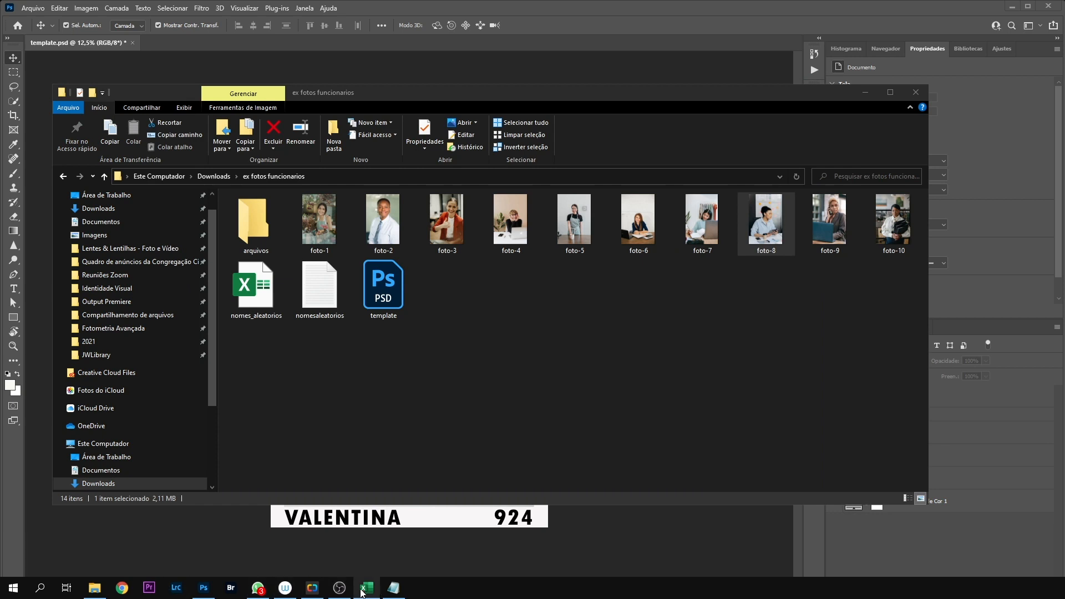
{"action": "left_click", "coordinate": [366, 588]}
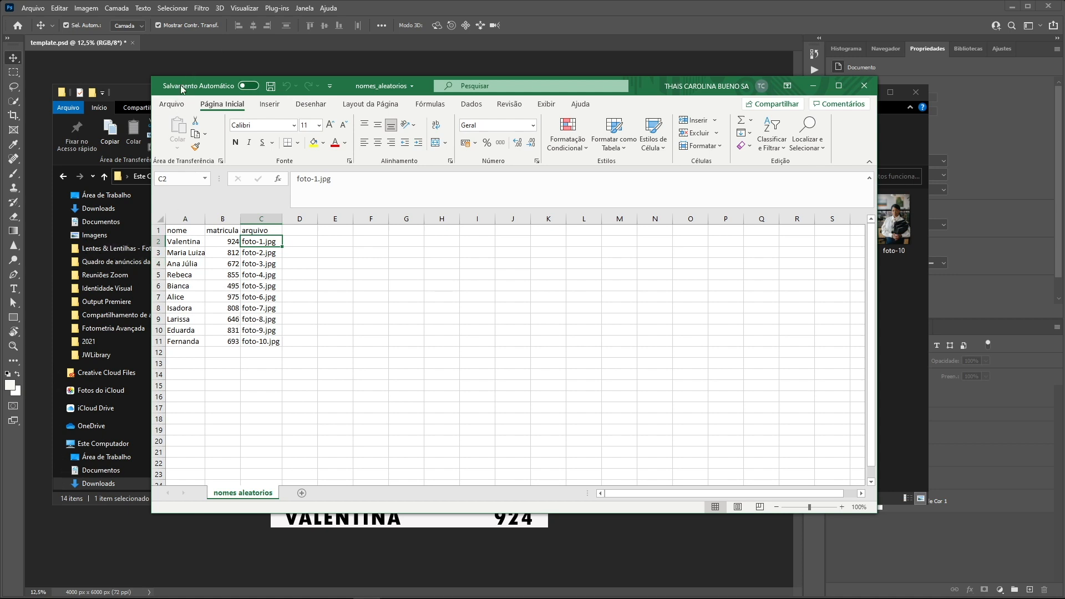
{"action": "left_click", "coordinate": [174, 107]}
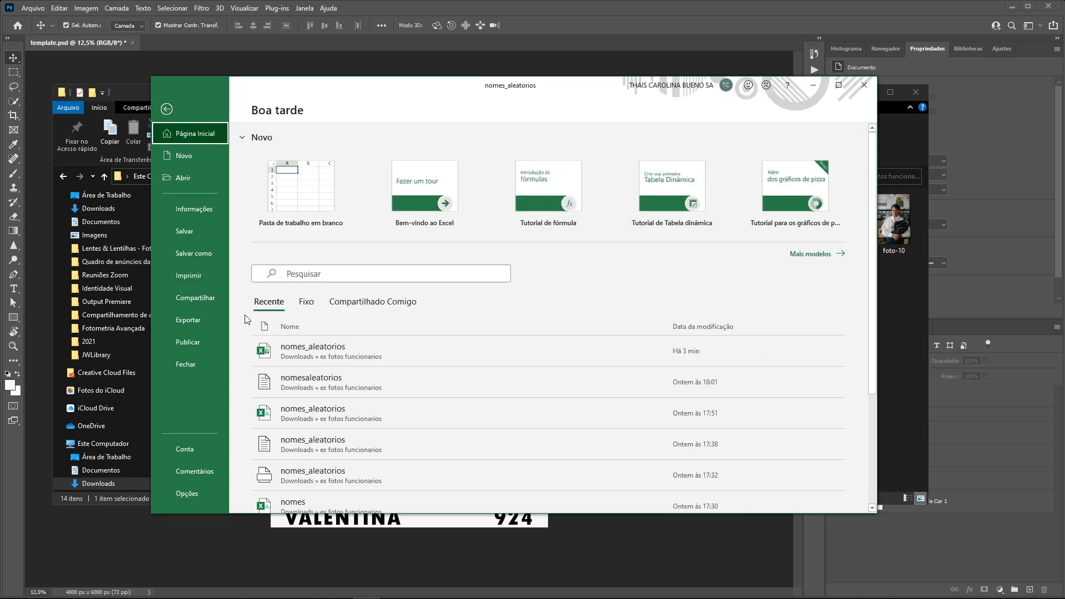
{"action": "left_click", "coordinate": [217, 254]}
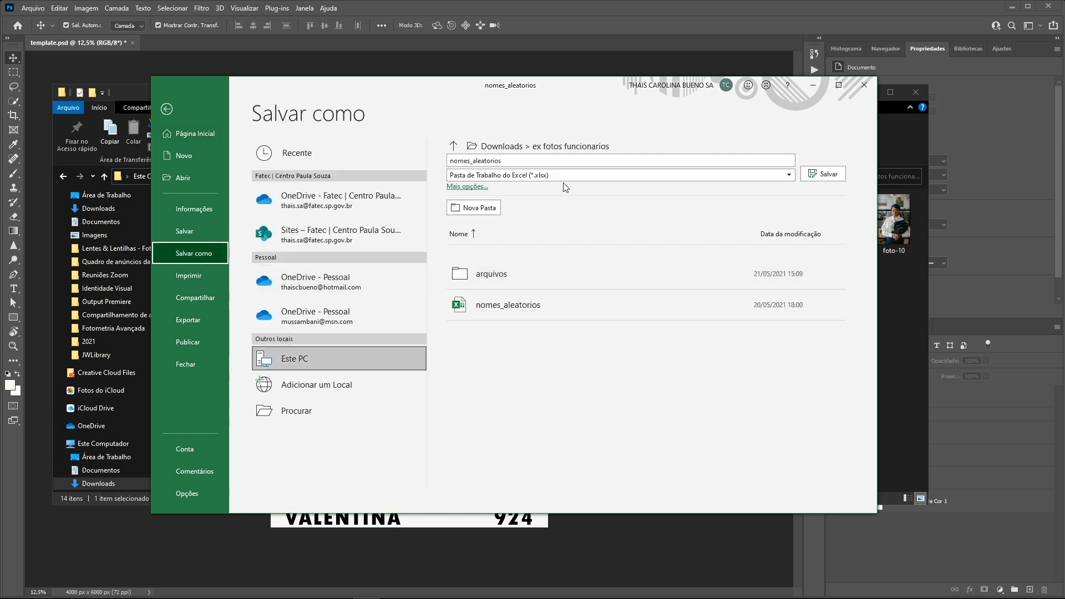
{"action": "left_click", "coordinate": [564, 176]}
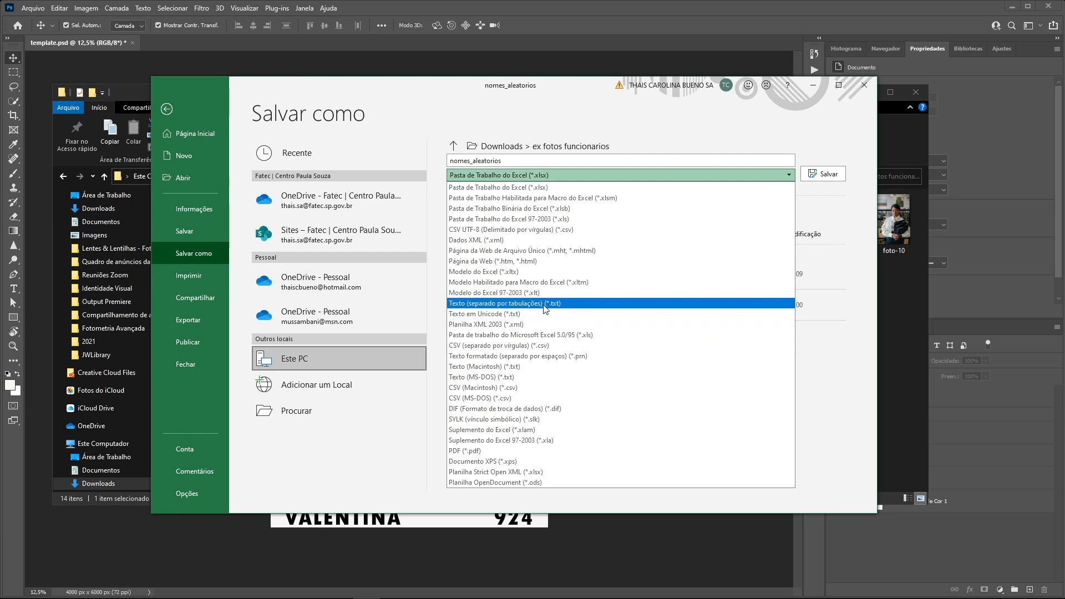
{"action": "left_click", "coordinate": [569, 306]}
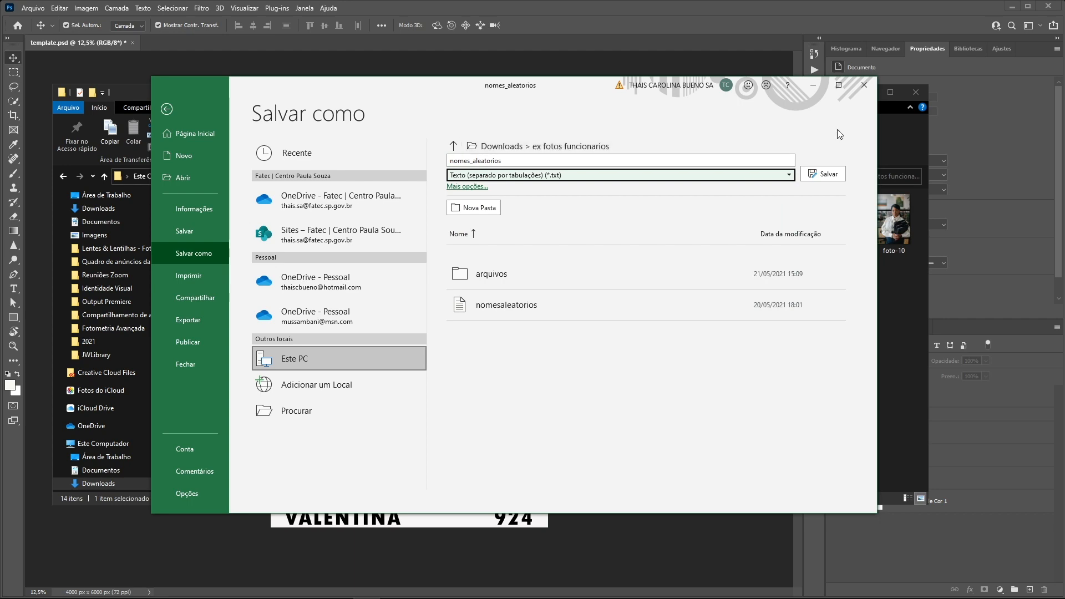
{"action": "key", "text": "Return"}
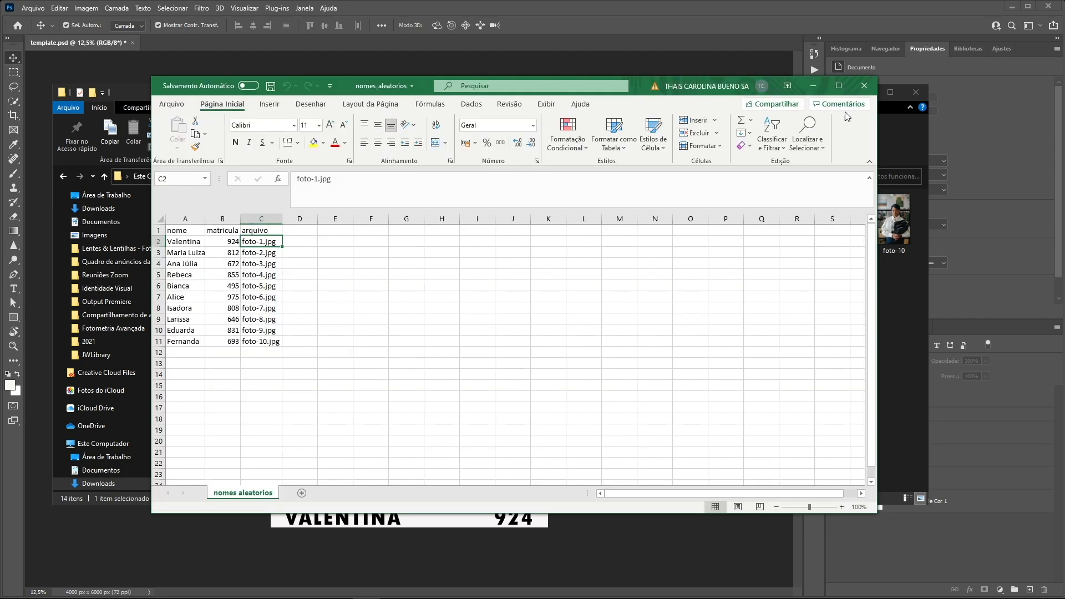
Switch to Notepad to review the nome, matricula and arquivo columns of the nomesaleatorios text file, and minimize it
{"action": "left_click", "coordinate": [813, 87]}
{"action": "left_click", "coordinate": [395, 589]}
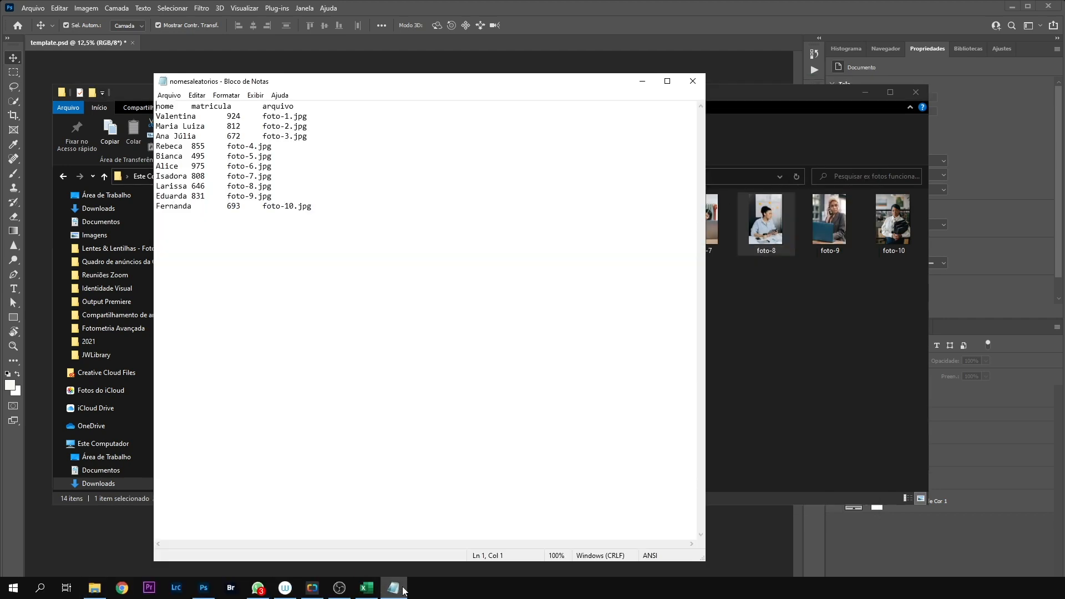
{"action": "left_click_drag", "start_coordinate": [412, 84], "coordinate": [645, 131]}
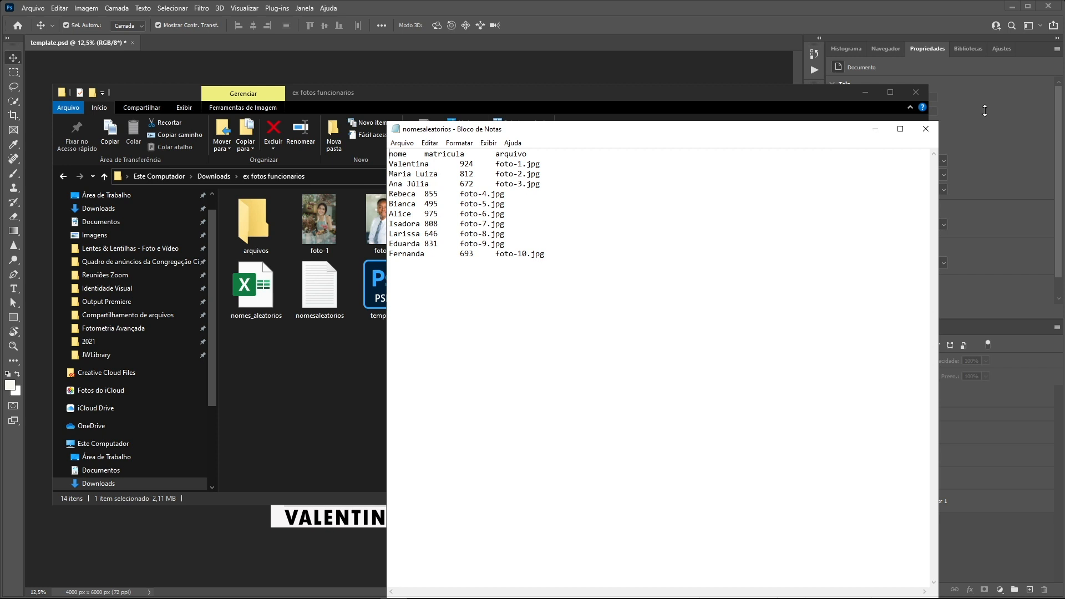
{"action": "left_click", "coordinate": [875, 129]}
Return to Photoshop, check the Matricula and Nome layers by toggling them, hide the foto-4 layer and show the Foto layer
{"action": "left_click", "coordinate": [759, 13]}
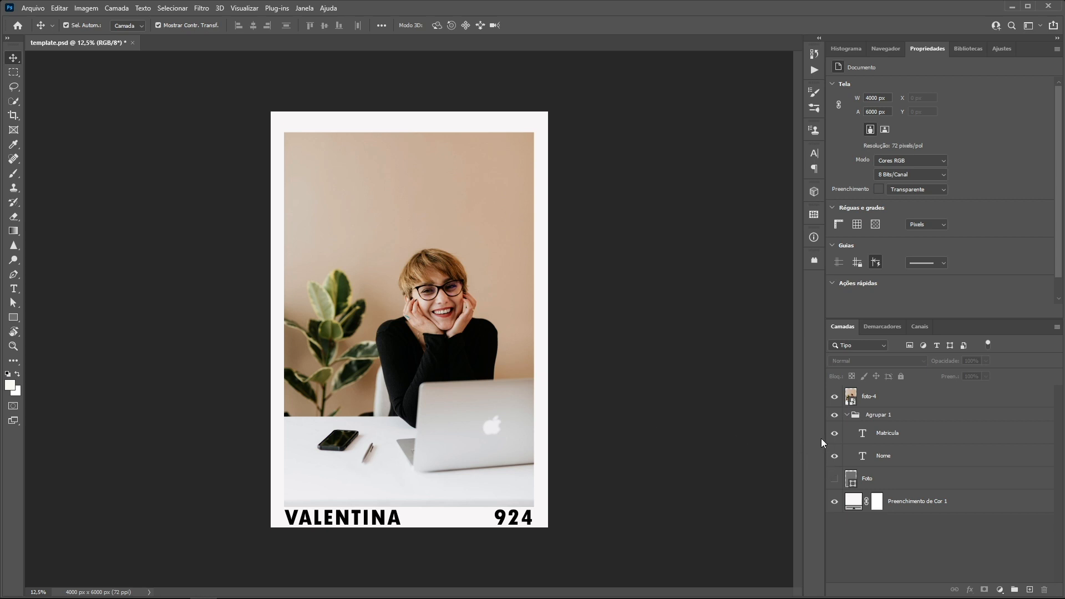
{"action": "left_click", "coordinate": [834, 433]}
{"action": "left_click", "coordinate": [834, 434]}
{"action": "left_click", "coordinate": [835, 456]}
{"action": "left_click", "coordinate": [835, 456]}
{"action": "left_click", "coordinate": [834, 396]}
{"action": "left_click", "coordinate": [834, 479]}
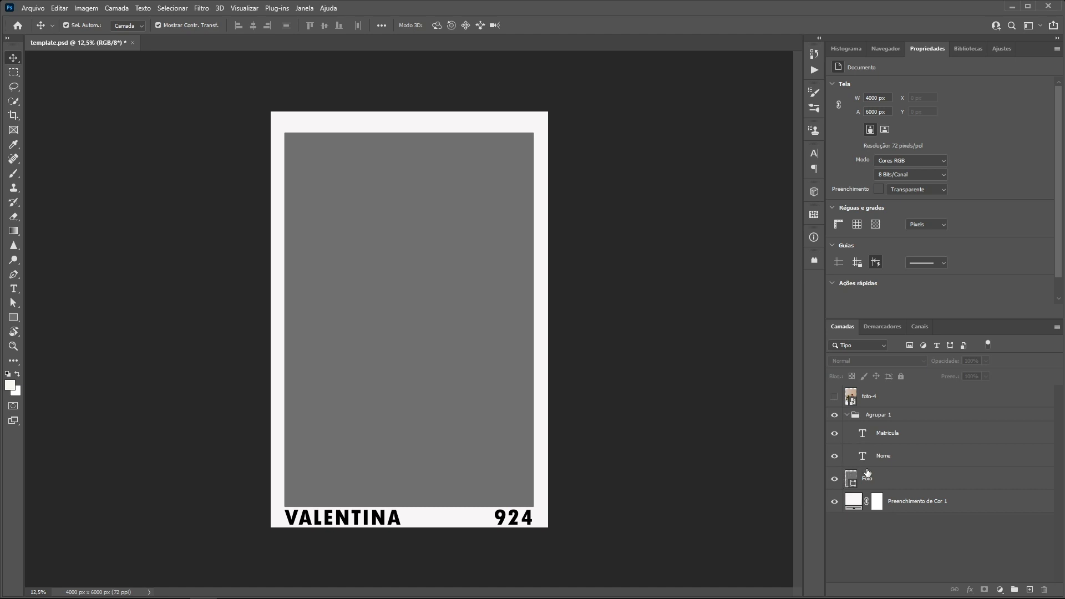
Compare the Foto placeholder with the foto-4 layer and delete foto-4 from the template
{"action": "left_click", "coordinate": [895, 480]}
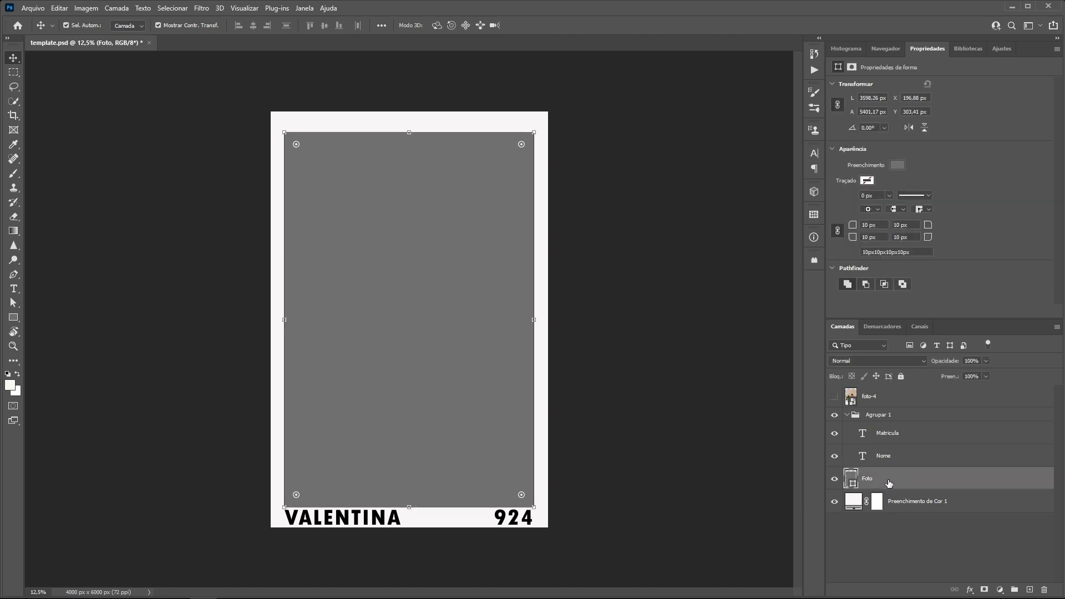
{"action": "left_click", "coordinate": [859, 392]}
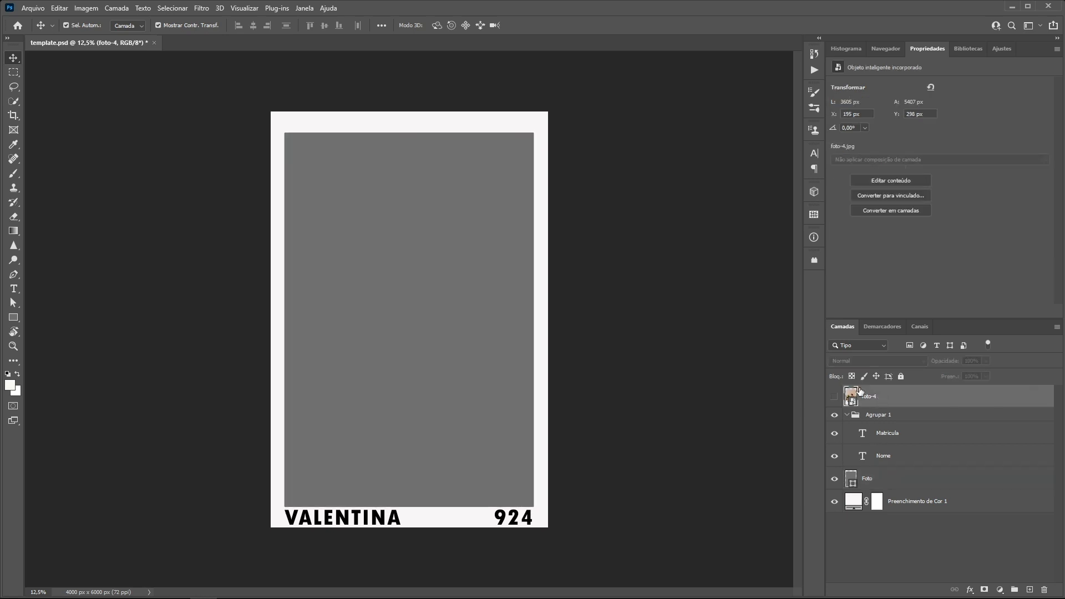
{"action": "left_click", "coordinate": [835, 397]}
{"action": "left_click", "coordinate": [835, 397]}
{"action": "left_click_drag", "start_coordinate": [852, 395], "coordinate": [1043, 590]}
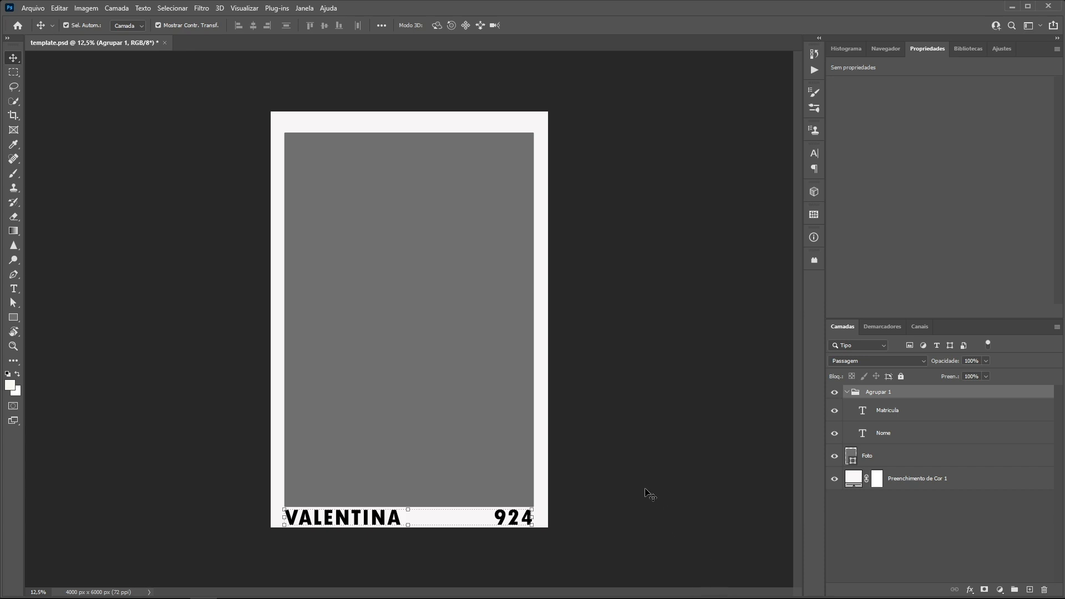
Open the variable definitions and choose the Foto layer, keeping Substituição de Pixel enabled with the variable name arquivo
{"action": "left_click", "coordinate": [88, 8]}
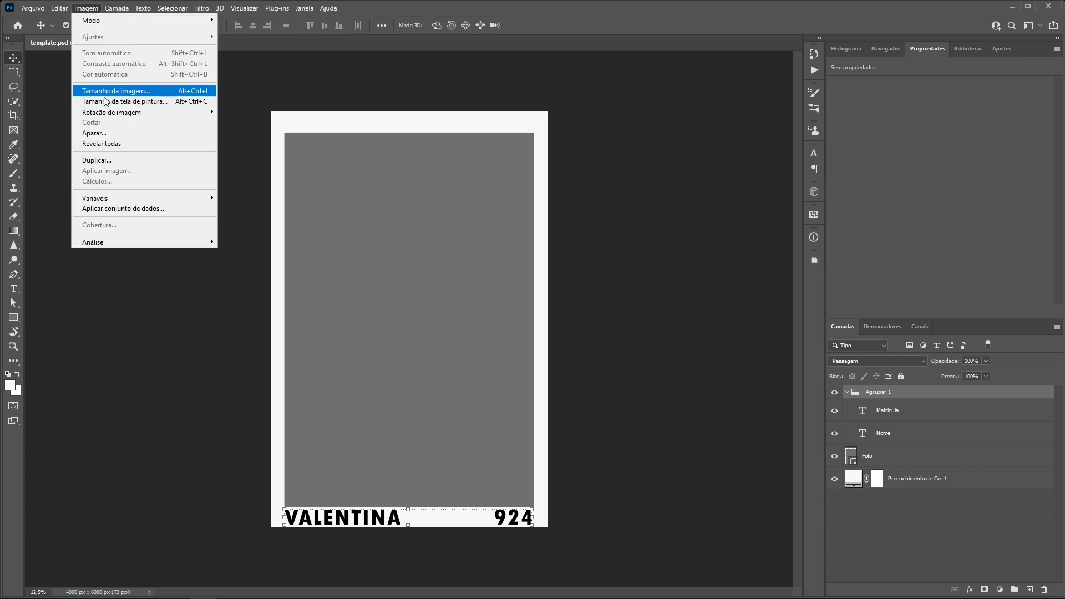
{"action": "mouse_move", "coordinate": [143, 198]}
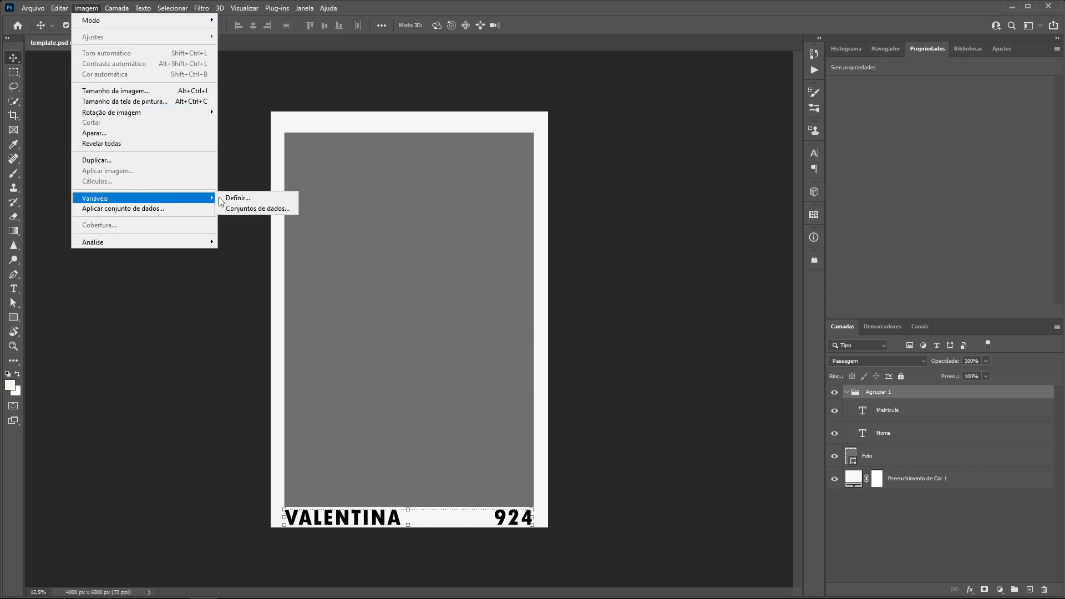
{"action": "left_click", "coordinate": [260, 201]}
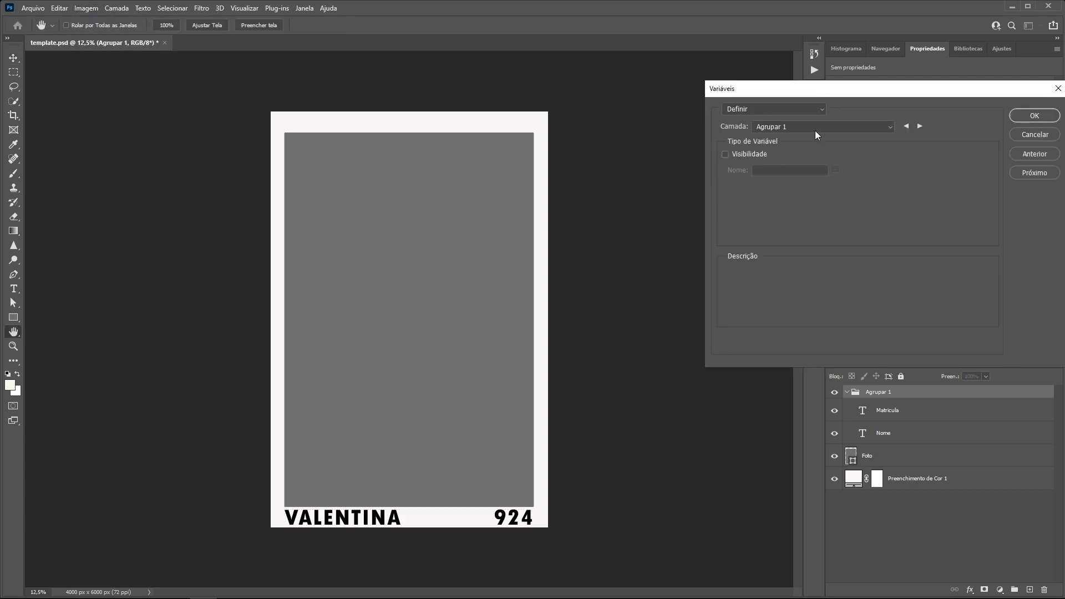
{"action": "left_click_drag", "start_coordinate": [878, 93], "coordinate": [566, 120]}
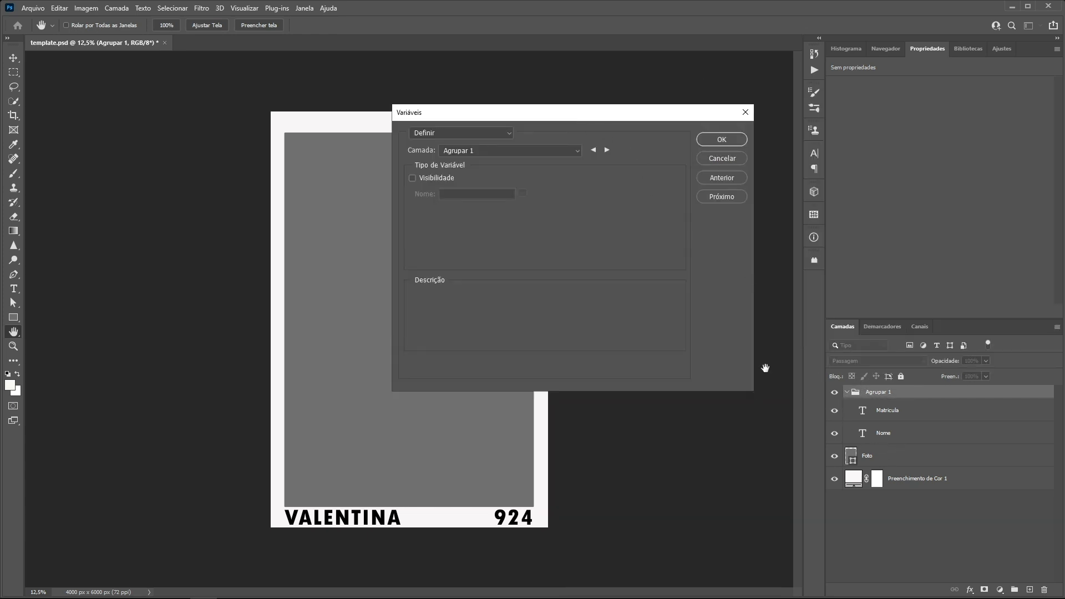
{"action": "left_click", "coordinate": [579, 150]}
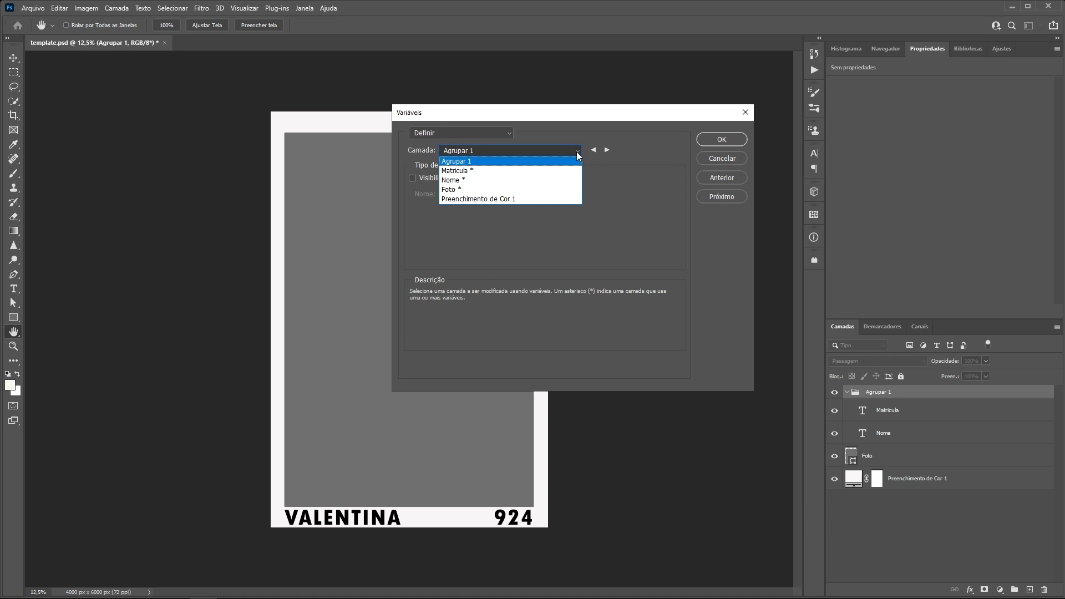
{"action": "left_click", "coordinate": [469, 190]}
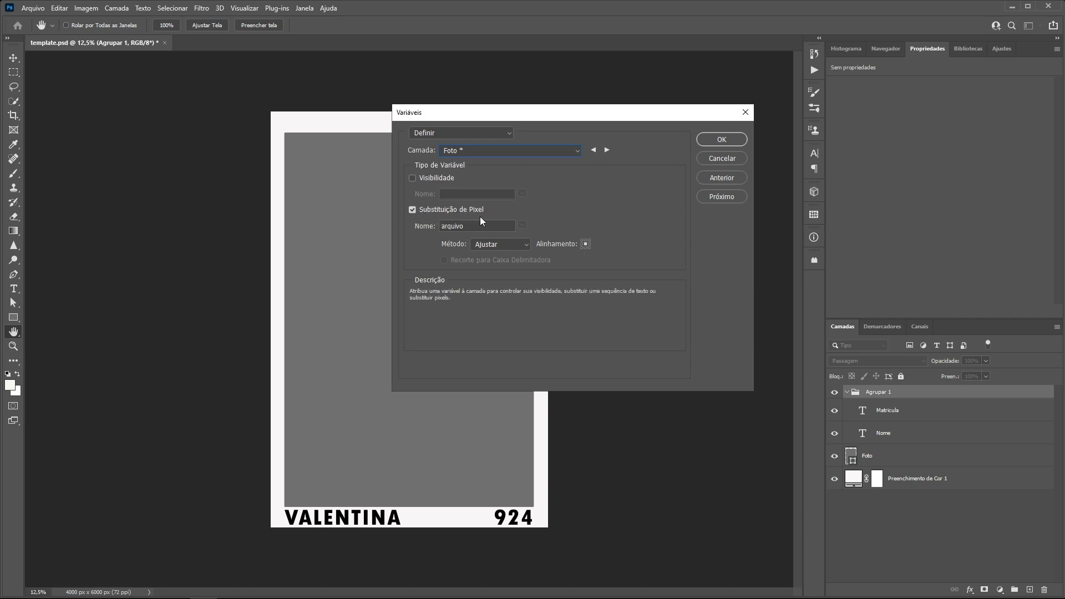
{"action": "left_click", "coordinate": [417, 209]}
{"action": "left_click", "coordinate": [413, 210]}
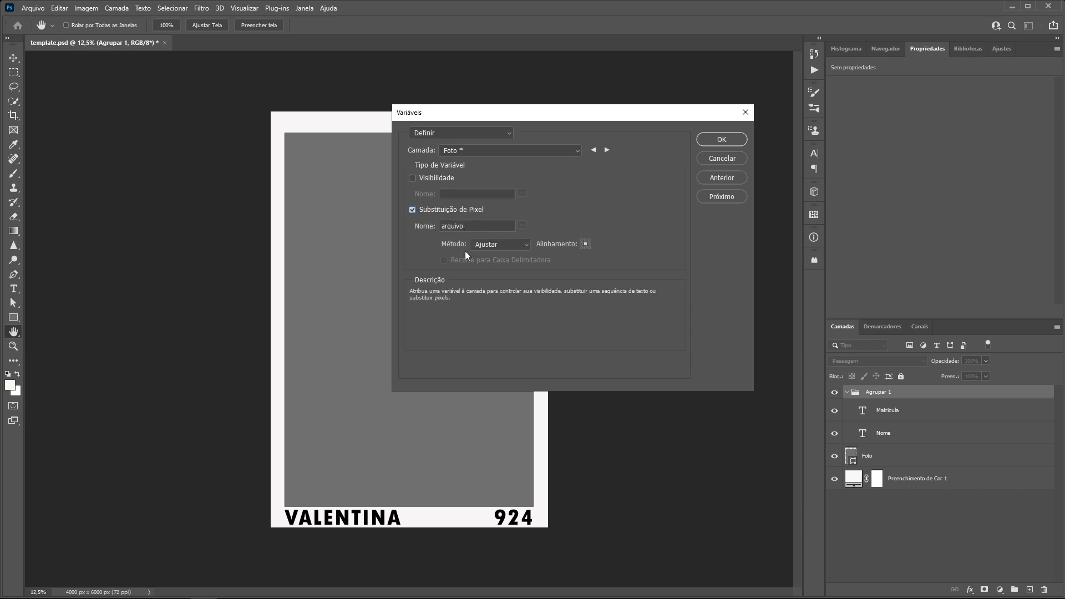
Check the arquivo header in cell C1 of the Excel sheet and the files in the ex fotos funcionarios folder in File Explorer
{"action": "mouse_move", "coordinate": [308, 598]}
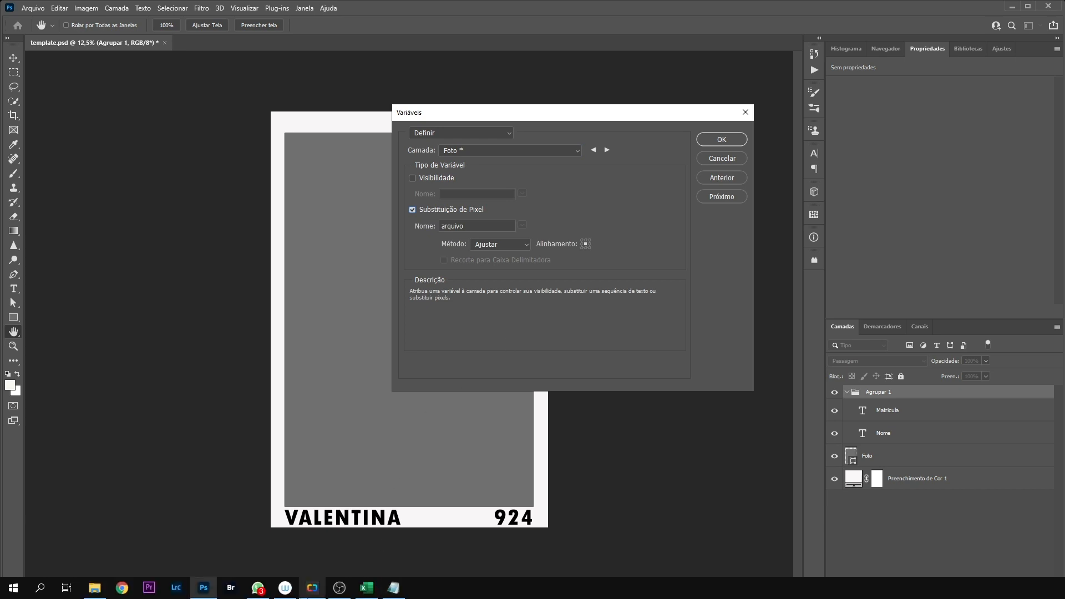
{"action": "left_click", "coordinate": [367, 587]}
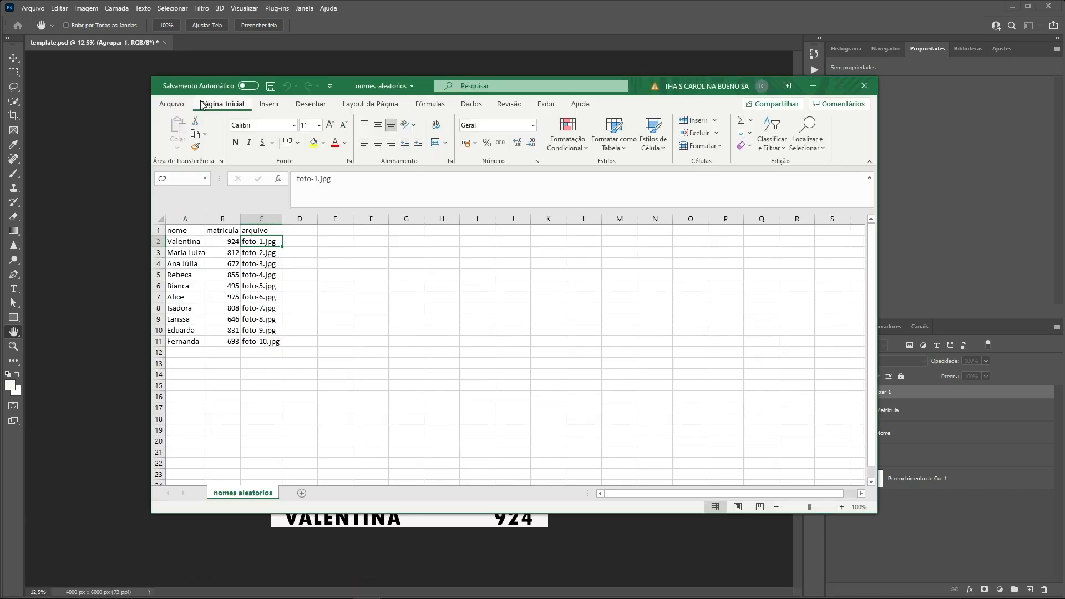
{"action": "left_click", "coordinate": [274, 229]}
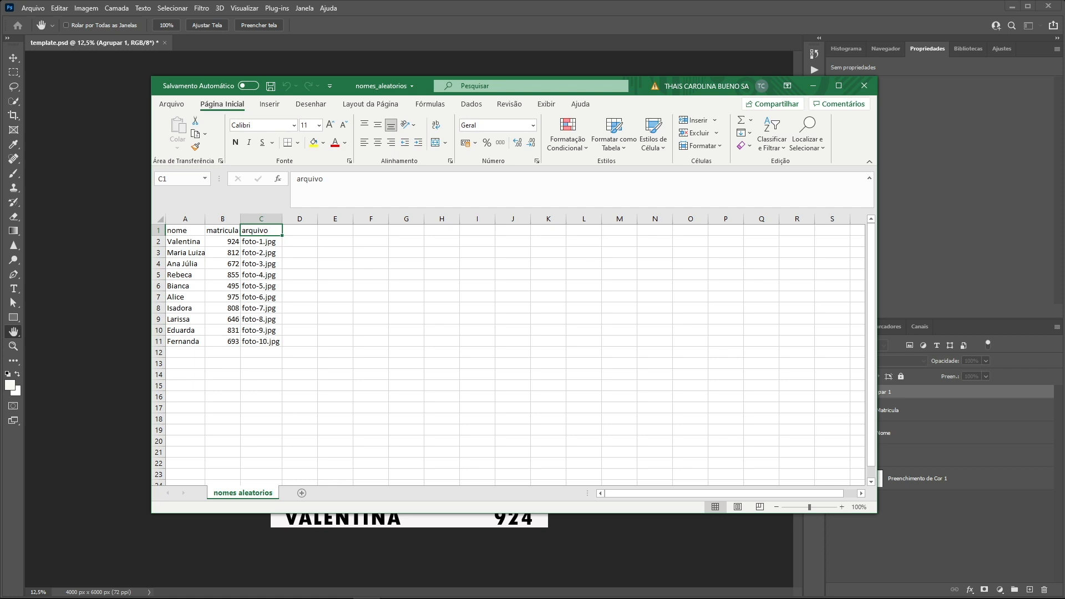
{"action": "left_click", "coordinate": [104, 588]}
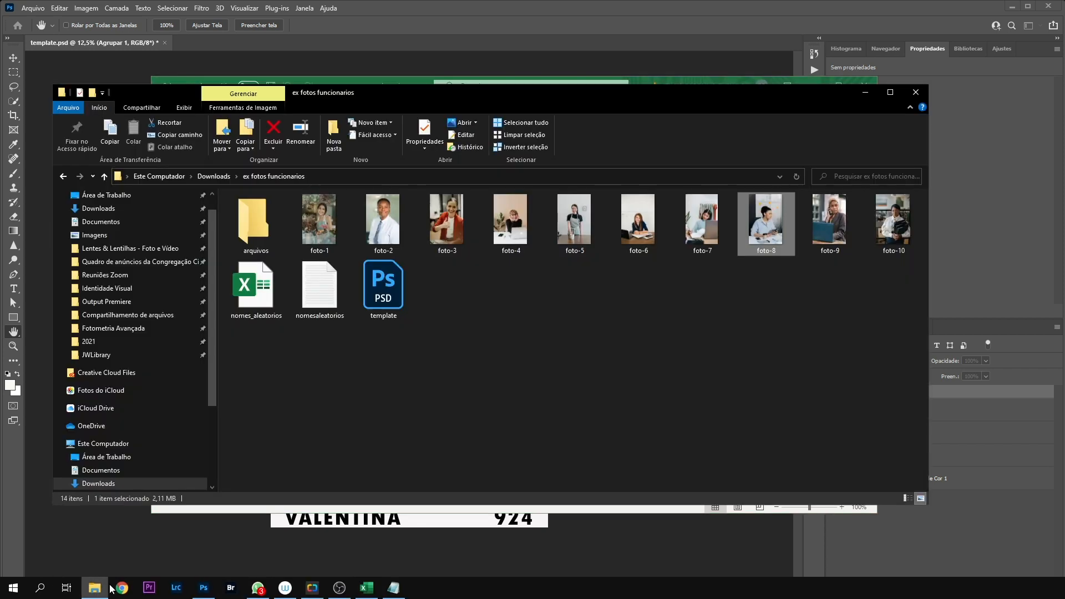
{"action": "left_click", "coordinate": [388, 401]}
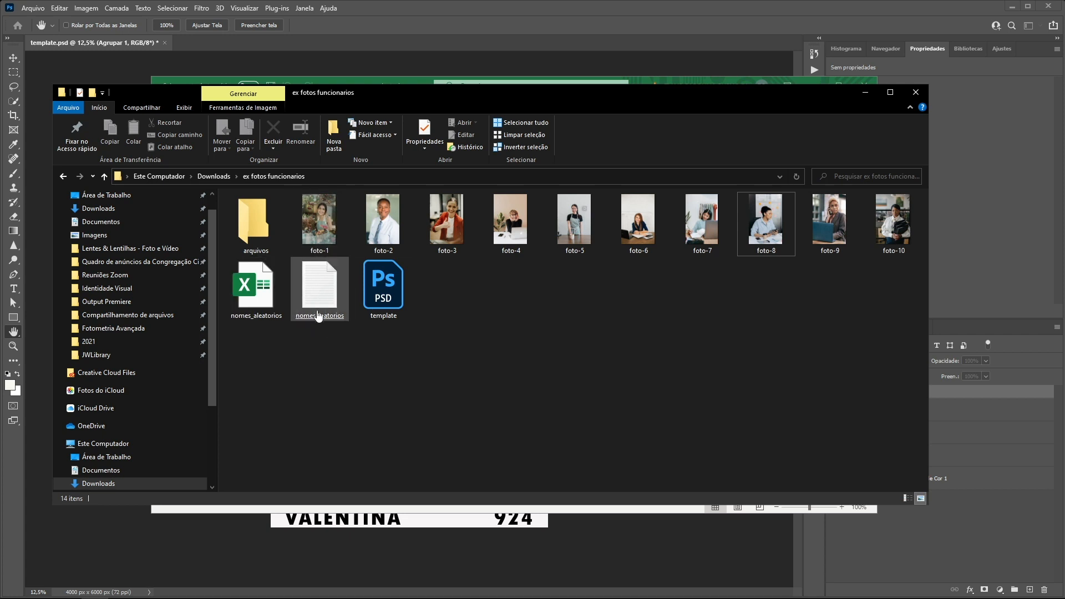
Check the nomesaleatorios text file in the ex fotos funcionarios folder and return to the variable definitions in Photoshop
{"action": "left_click", "coordinate": [317, 310]}
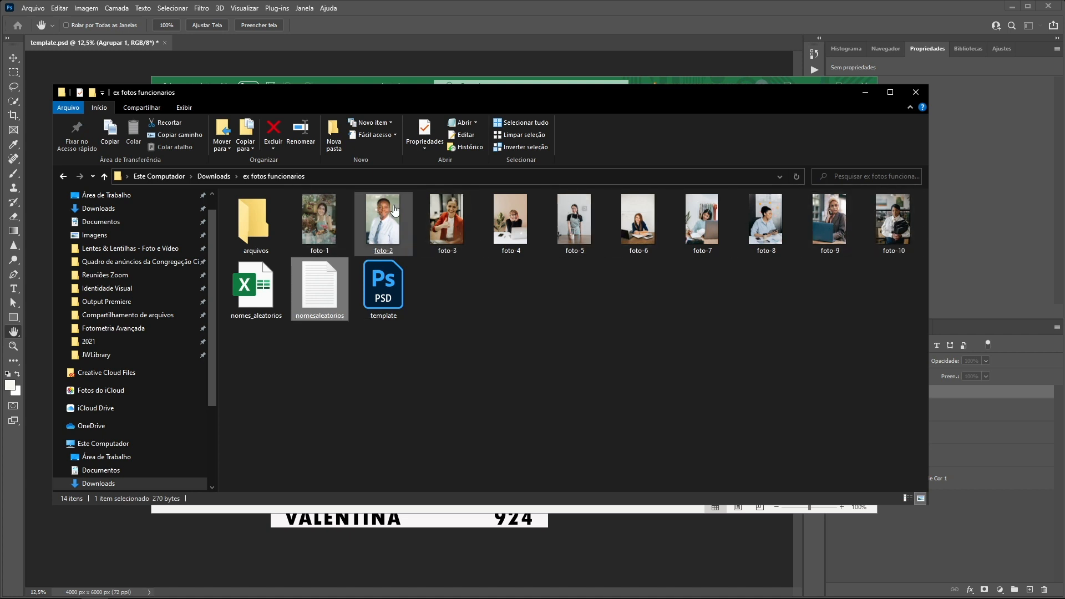
{"action": "left_click", "coordinate": [553, 336]}
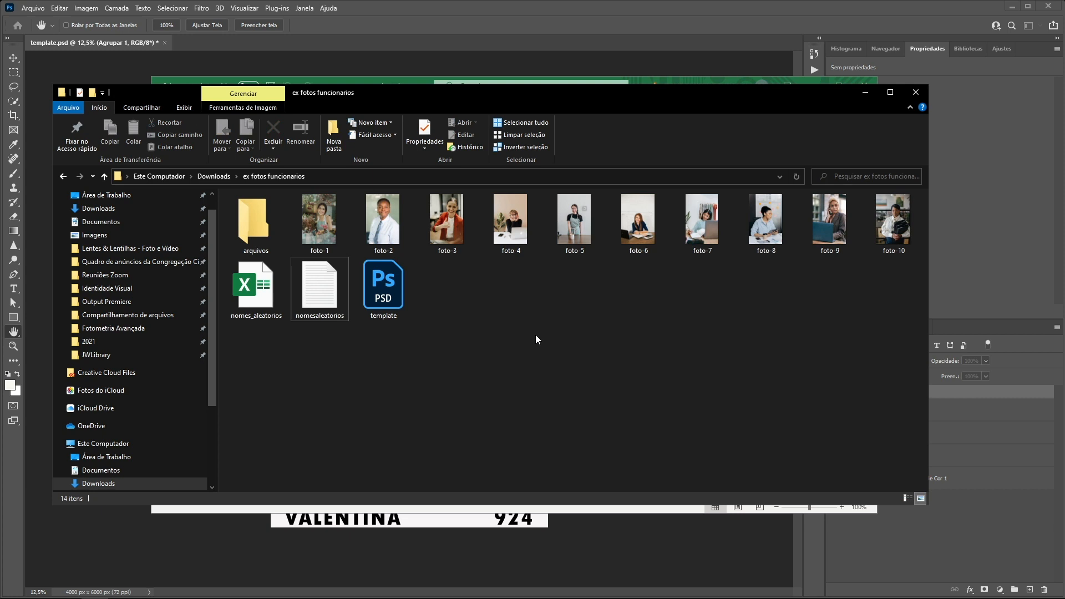
{"action": "left_click", "coordinate": [865, 92]}
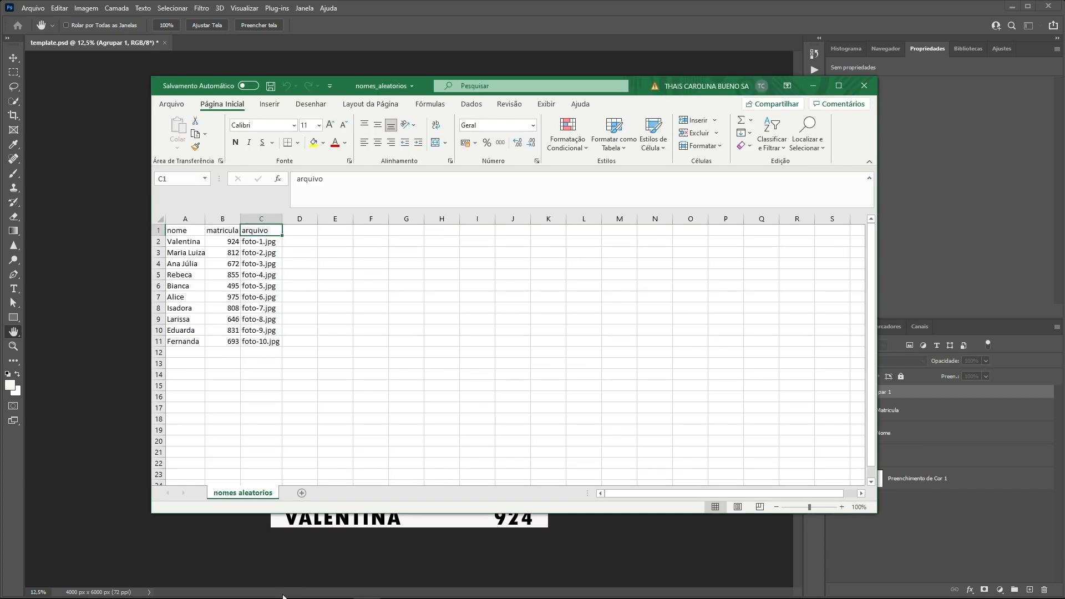
{"action": "left_click", "coordinate": [308, 572]}
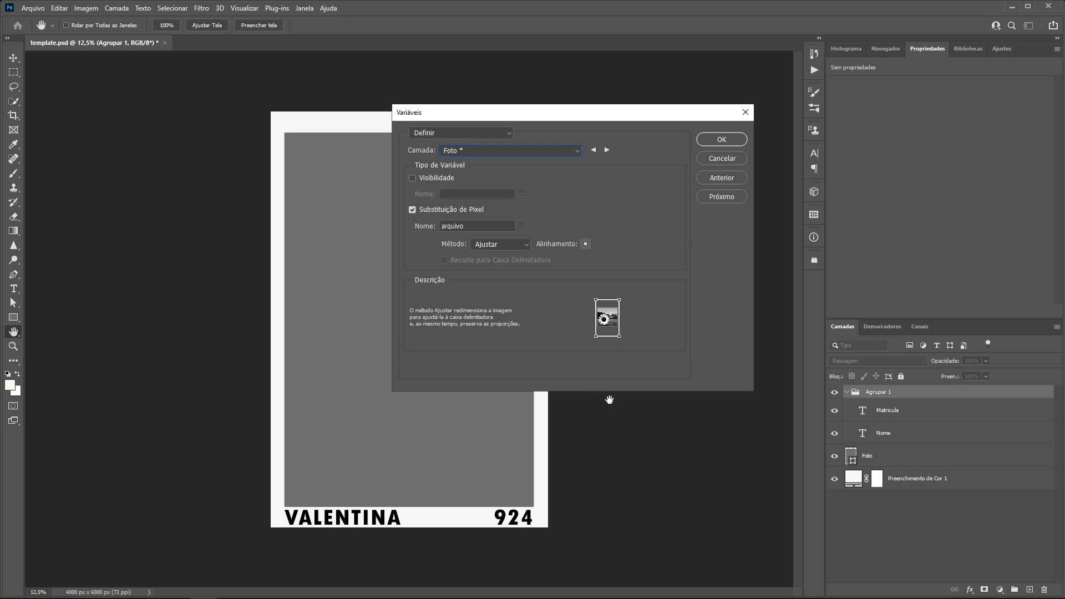
Compare the Nome layer's text replacement variable, nome, with the header and entries of column A in the Excel sheet
{"action": "left_click", "coordinate": [508, 150]}
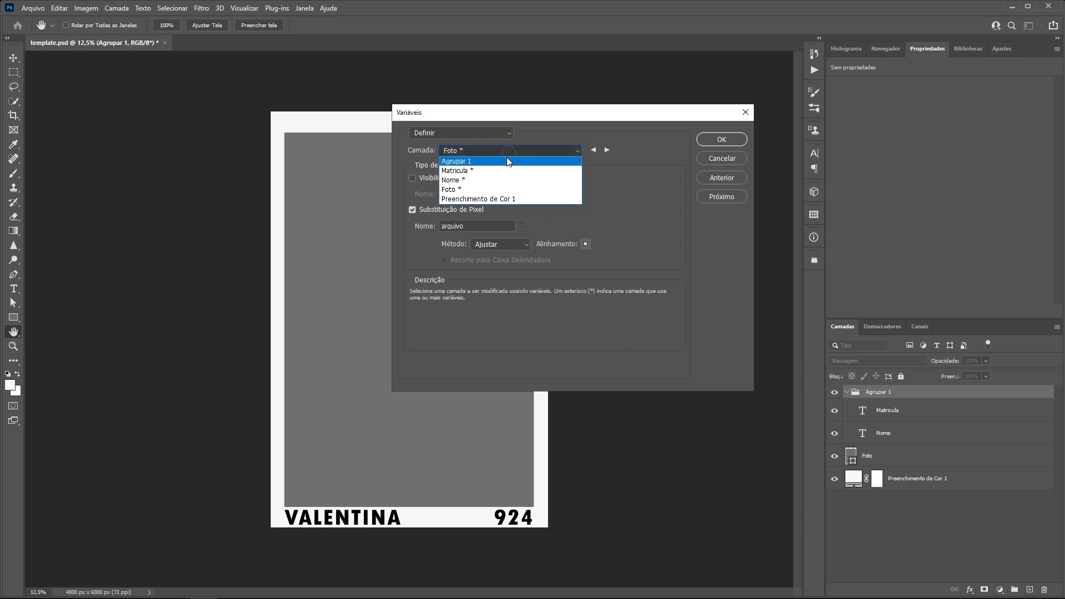
{"action": "left_click", "coordinate": [475, 180]}
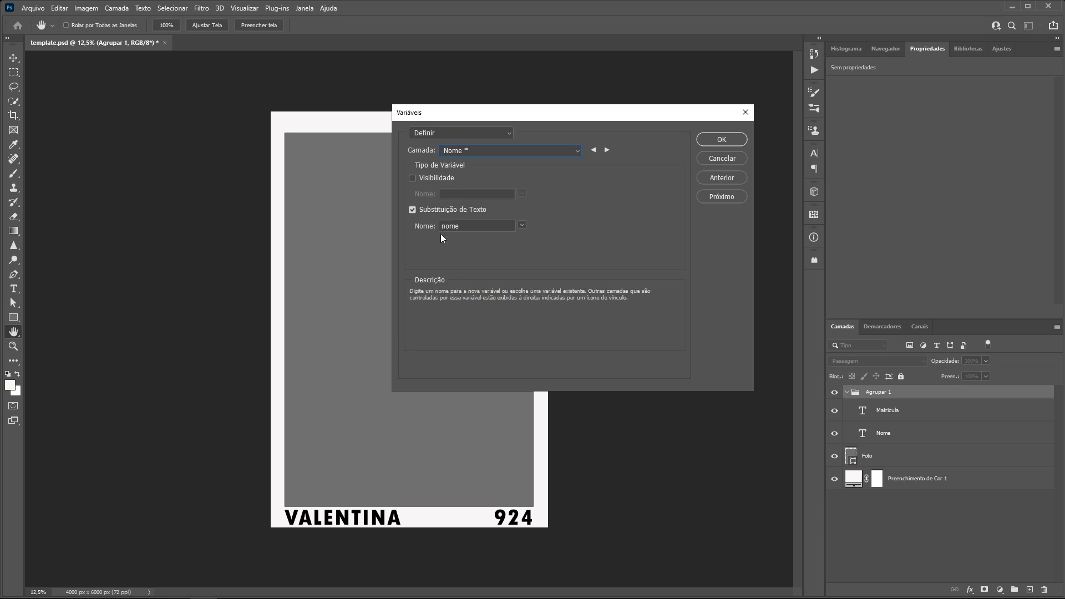
{"action": "mouse_move", "coordinate": [96, 596]}
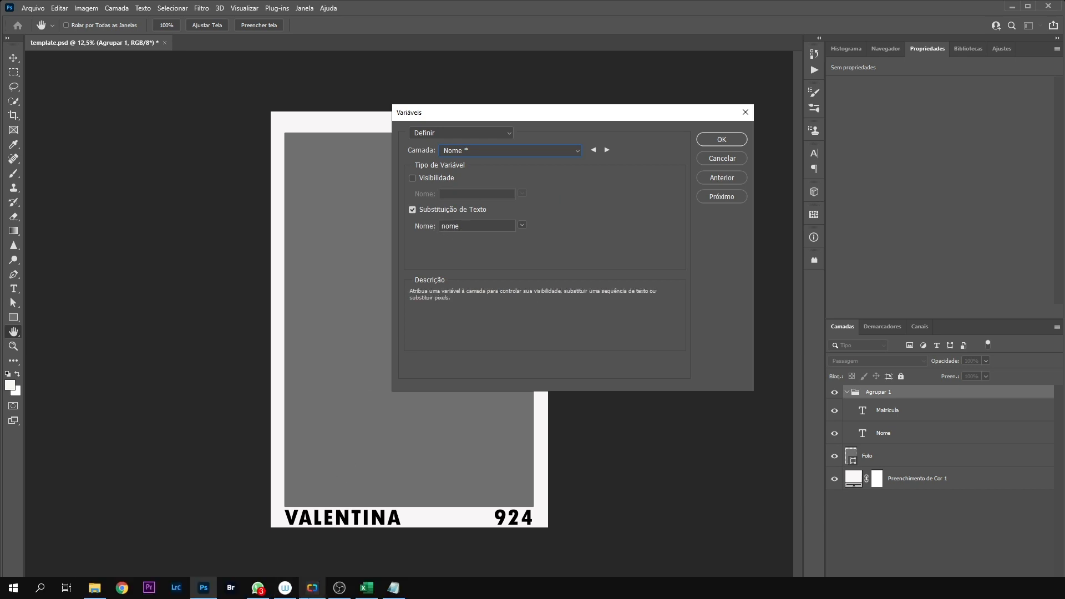
{"action": "left_click", "coordinate": [367, 589]}
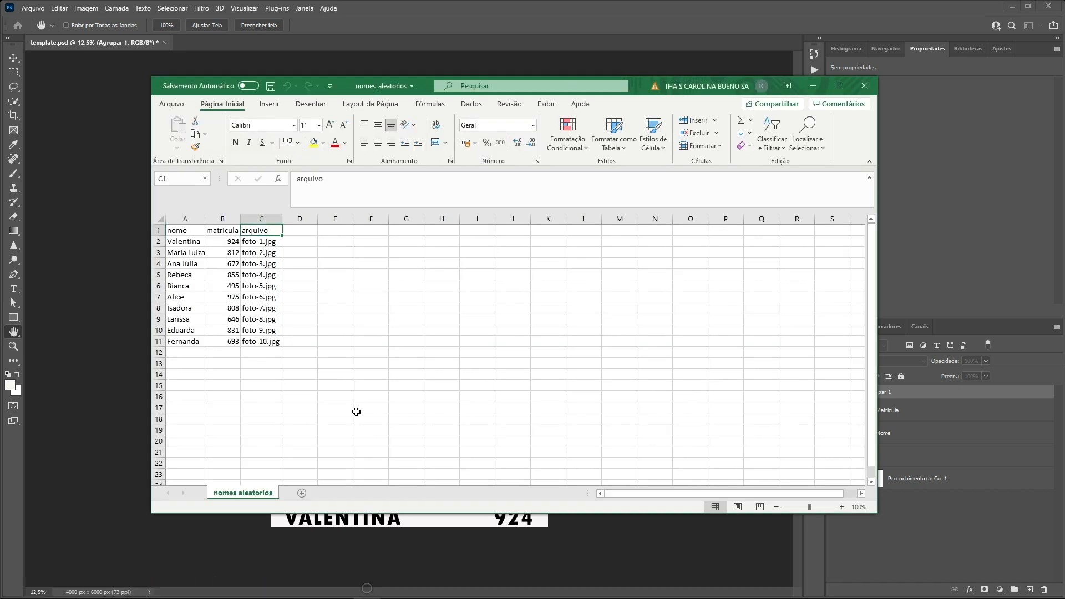
{"action": "left_click", "coordinate": [188, 219]}
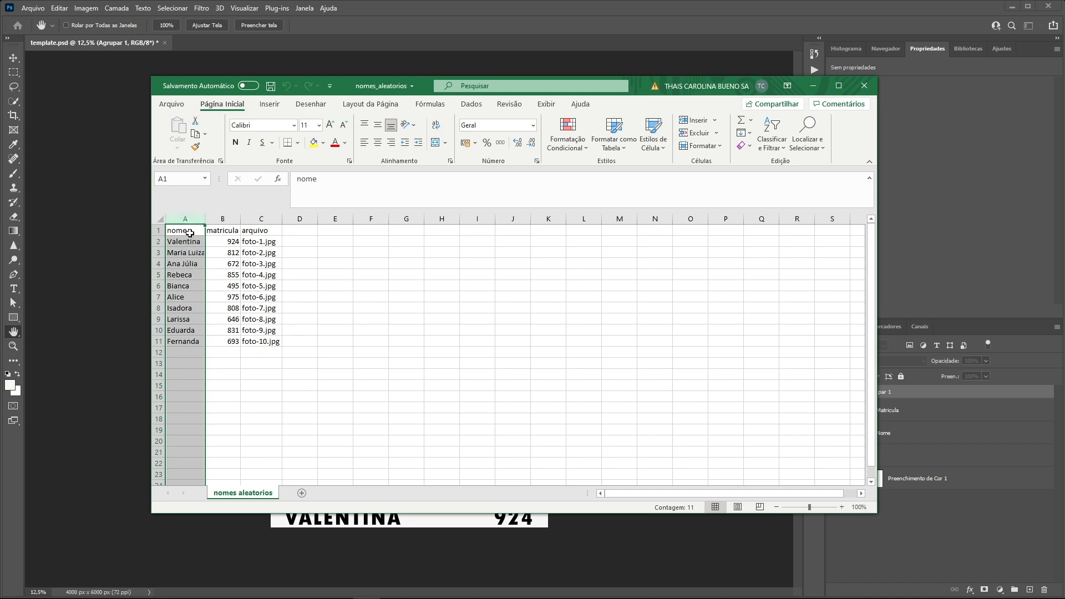
{"action": "left_click", "coordinate": [190, 232]}
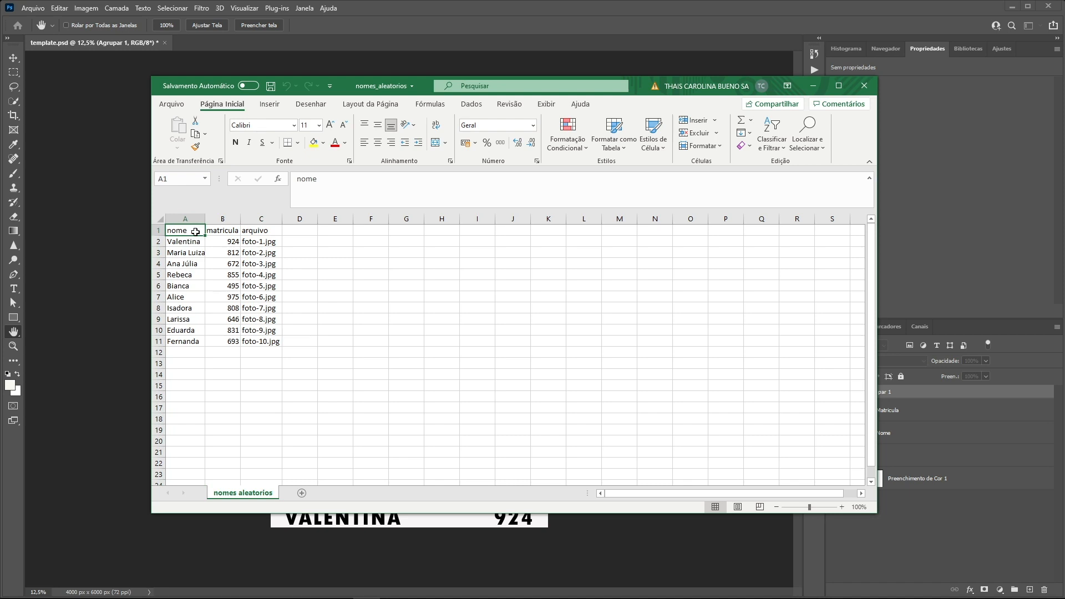
{"action": "left_click", "coordinate": [813, 86]}
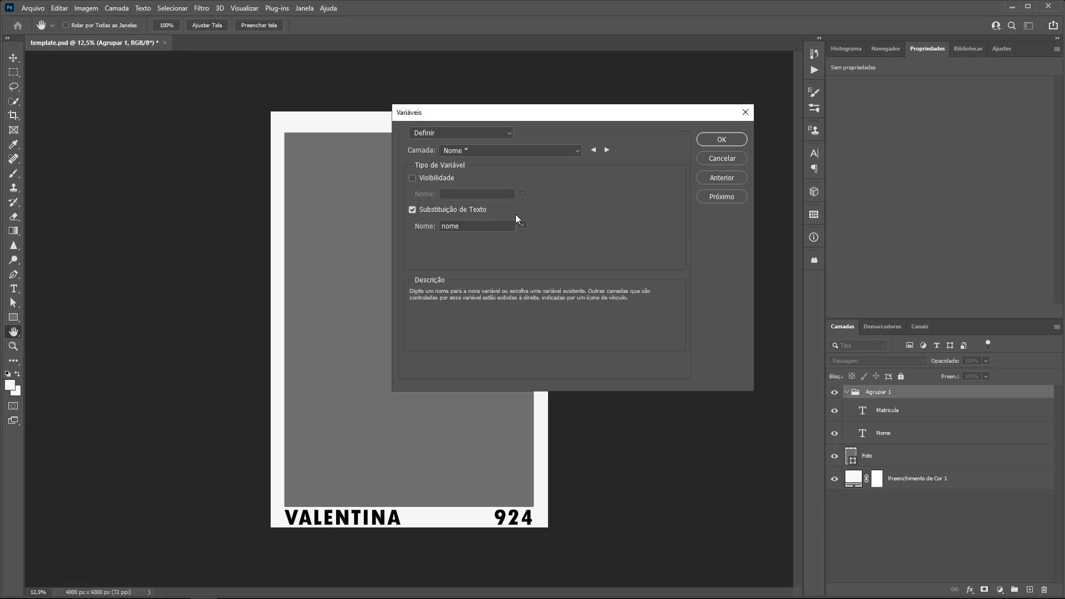
Compare the Matricula layer's text replacement variable, matricula, with column B of the Excel sheet
{"action": "left_click", "coordinate": [499, 149]}
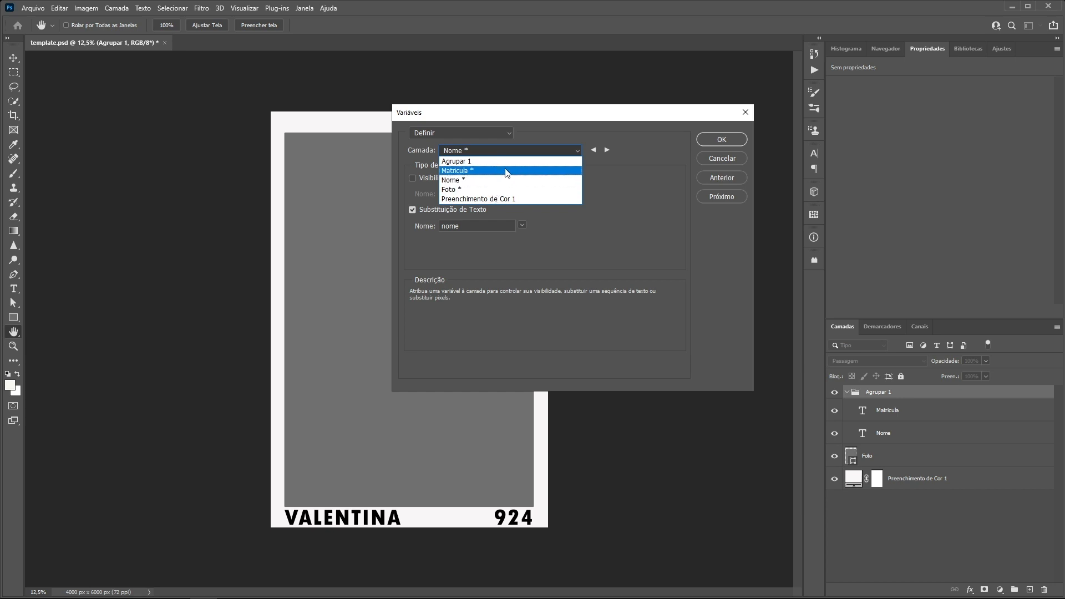
{"action": "left_click", "coordinate": [505, 171]}
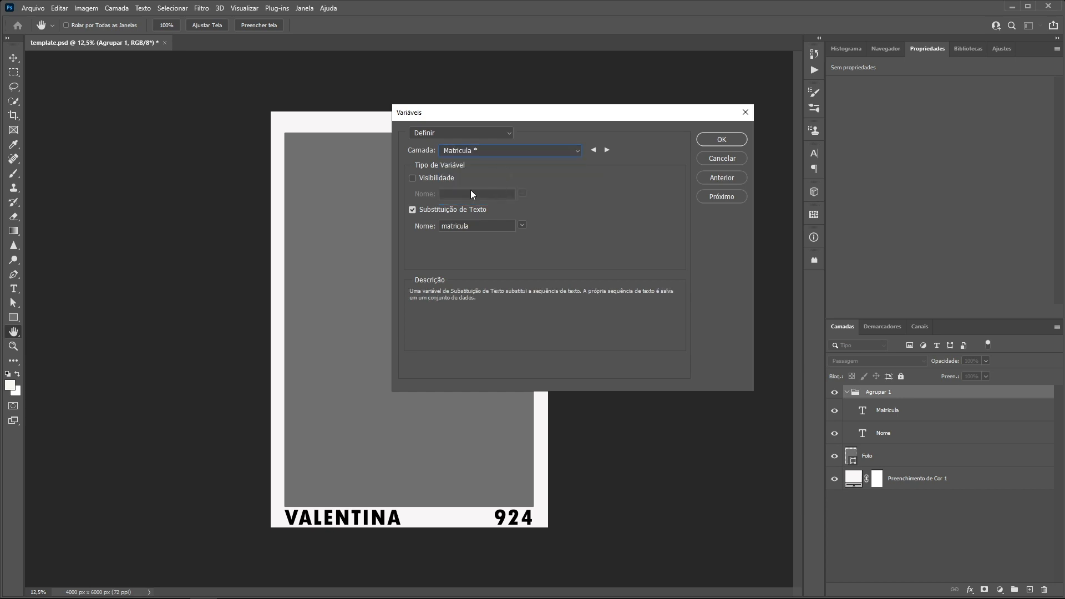
{"action": "mouse_move", "coordinate": [314, 597]}
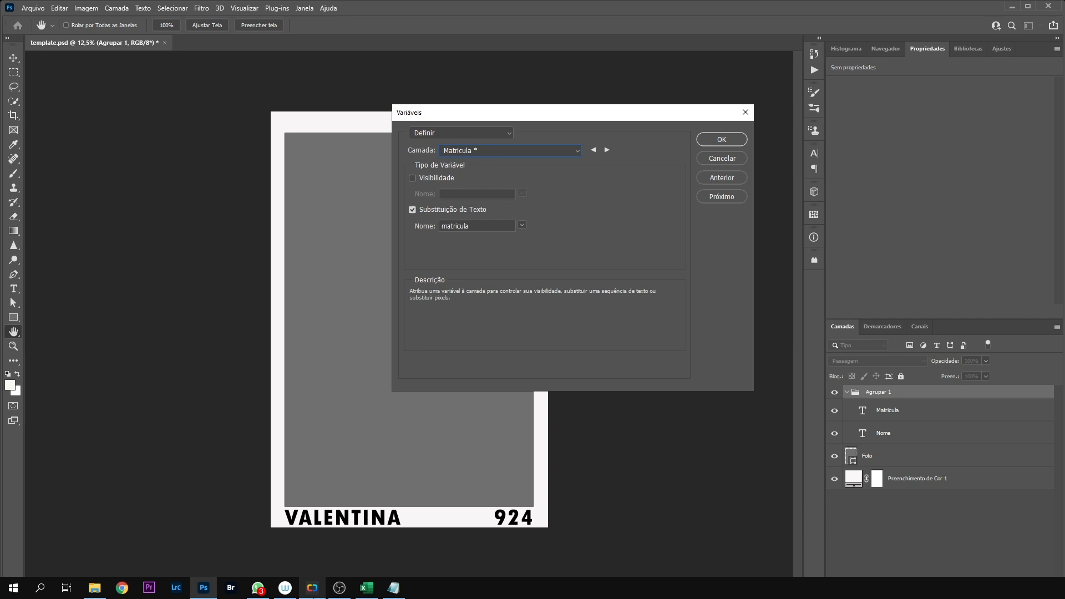
{"action": "left_click", "coordinate": [367, 589]}
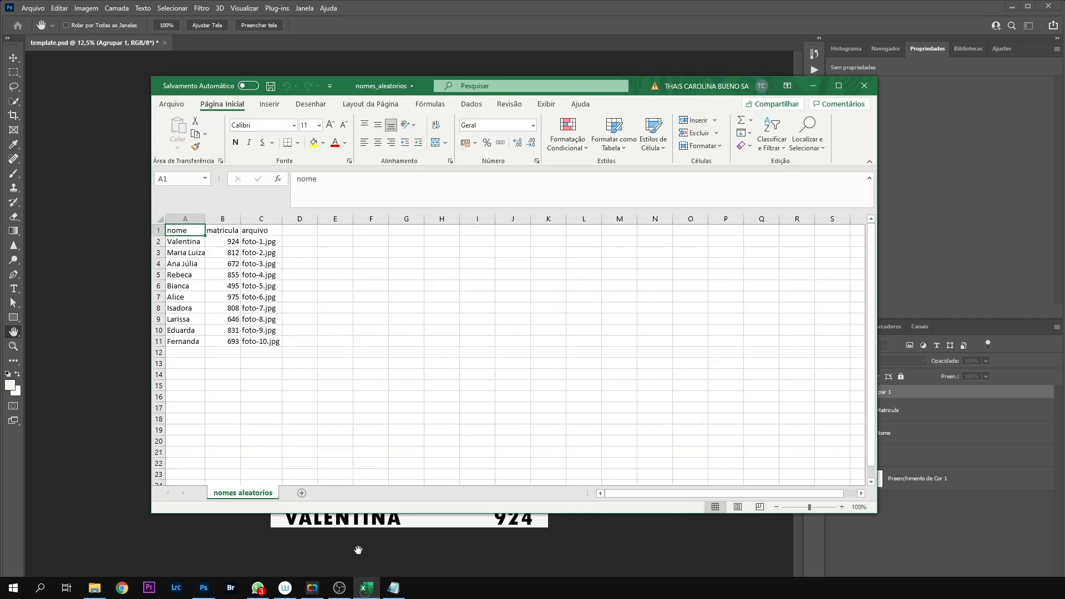
{"action": "left_click", "coordinate": [233, 217]}
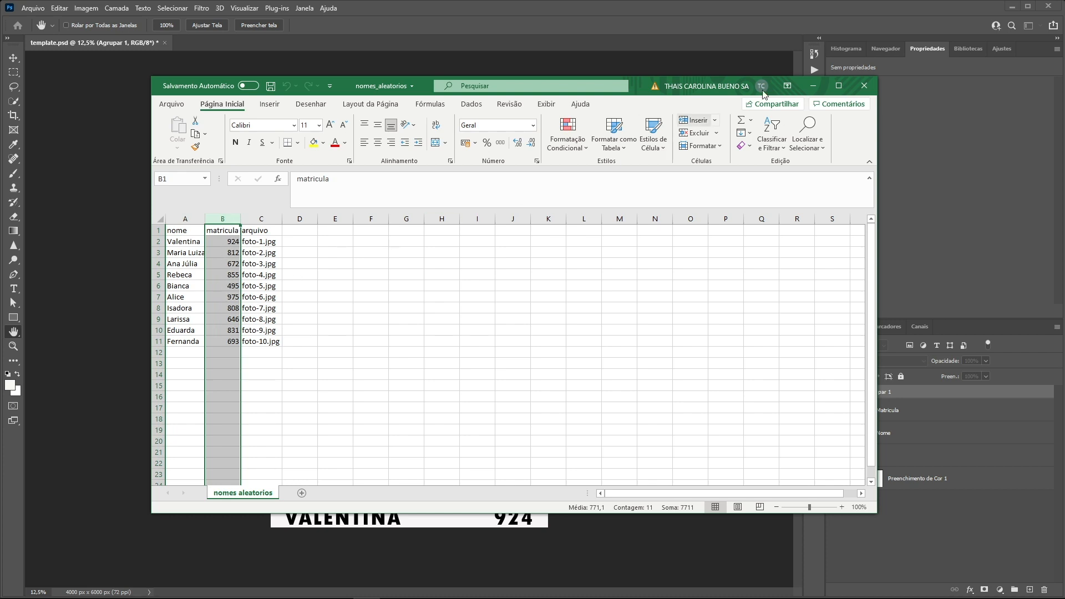
{"action": "left_click", "coordinate": [813, 85]}
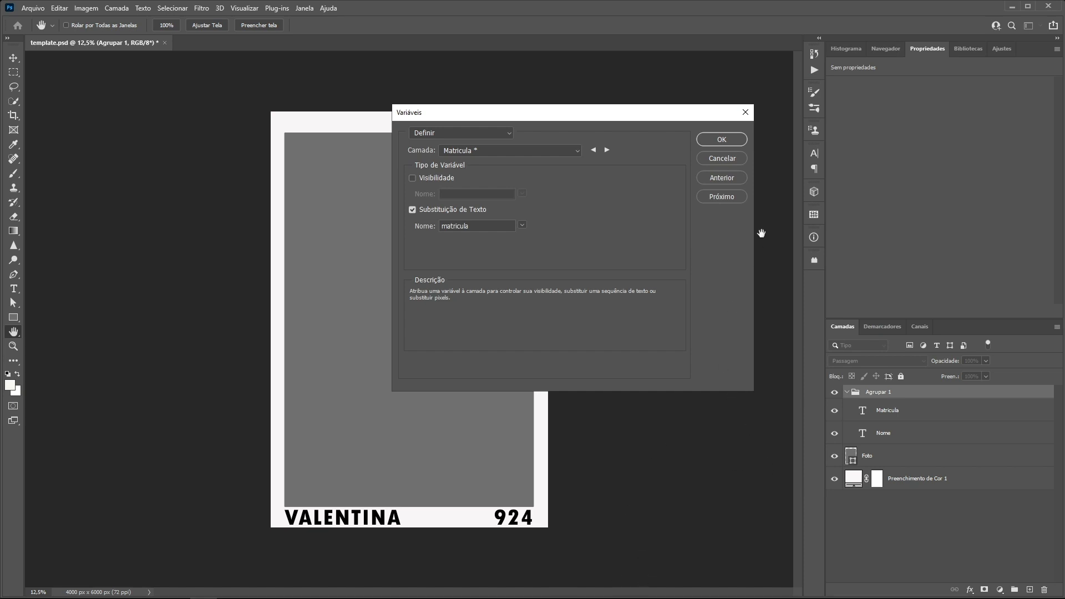
Import the data sets from nomesaleatorios.txt with automatic encoding, using the first column for data set names and replacing existing sets
{"action": "left_click", "coordinate": [731, 196]}
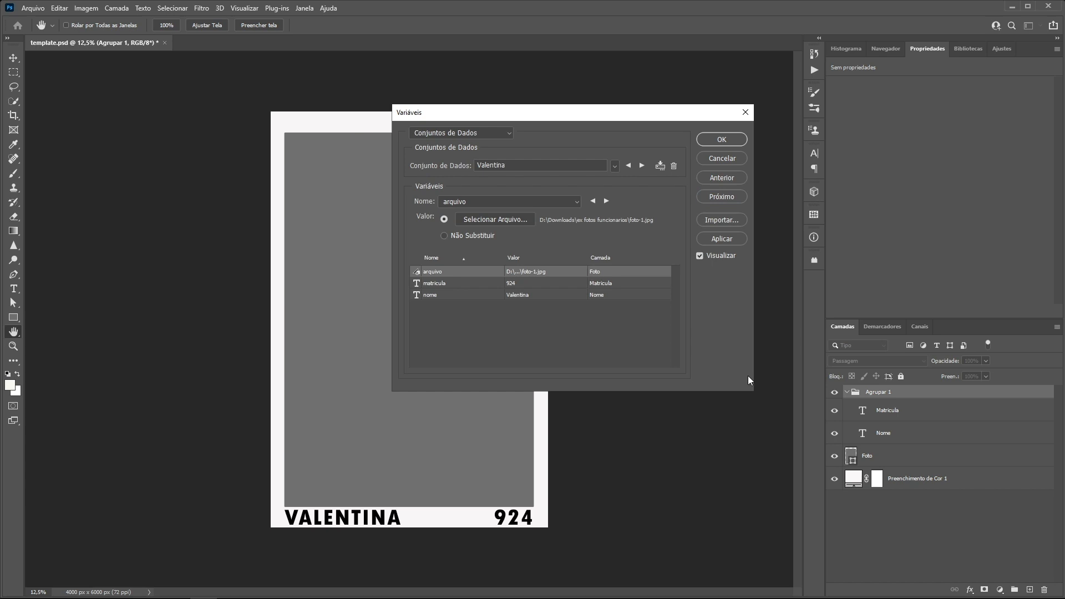
{"action": "left_click", "coordinate": [730, 219]}
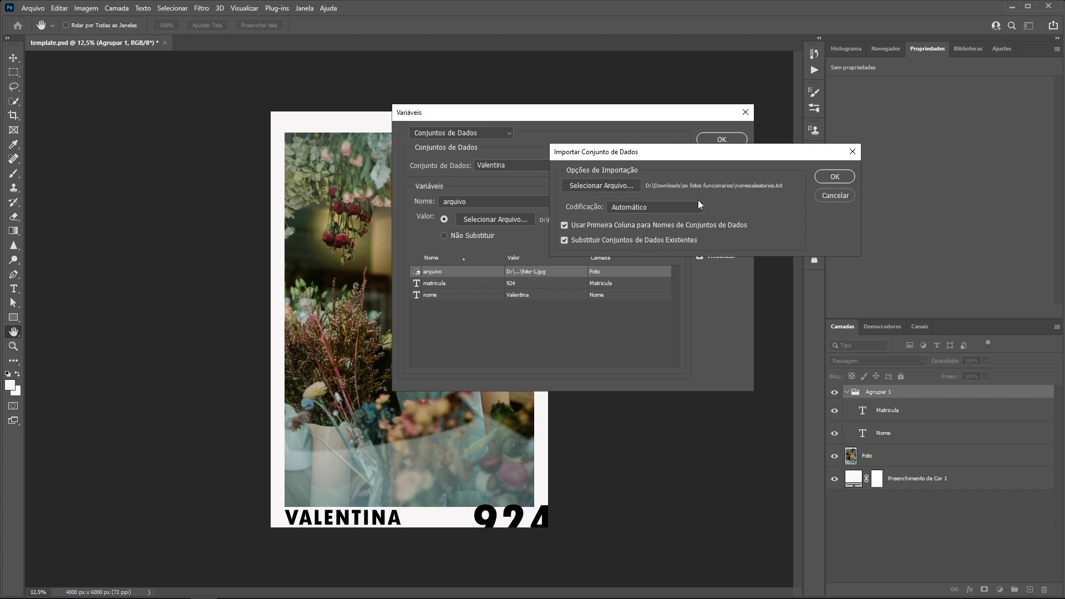
{"action": "left_click", "coordinate": [627, 185]}
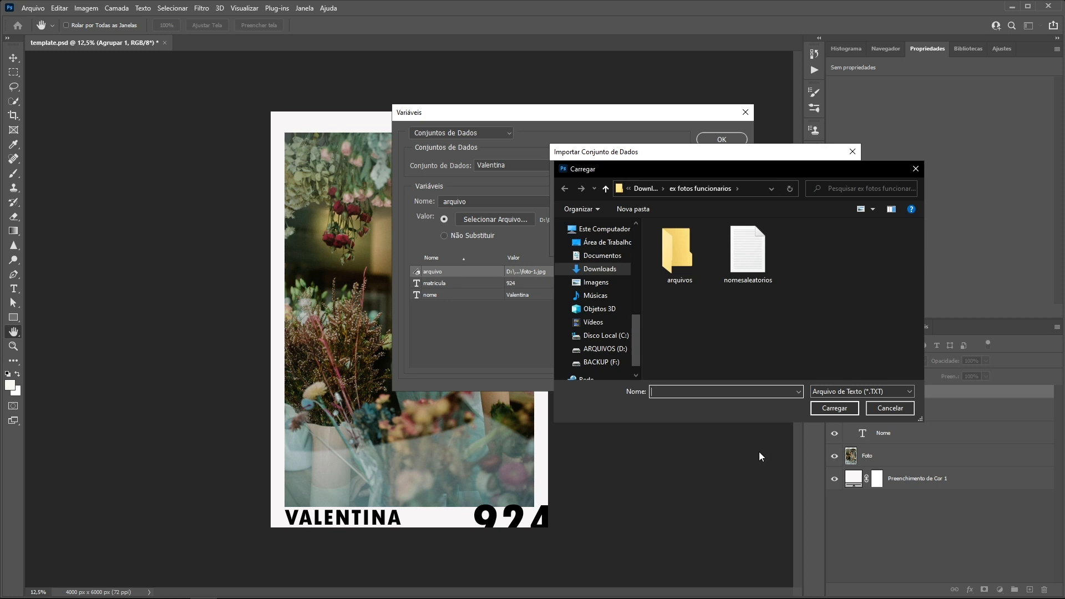
{"action": "double_click", "coordinate": [755, 261]}
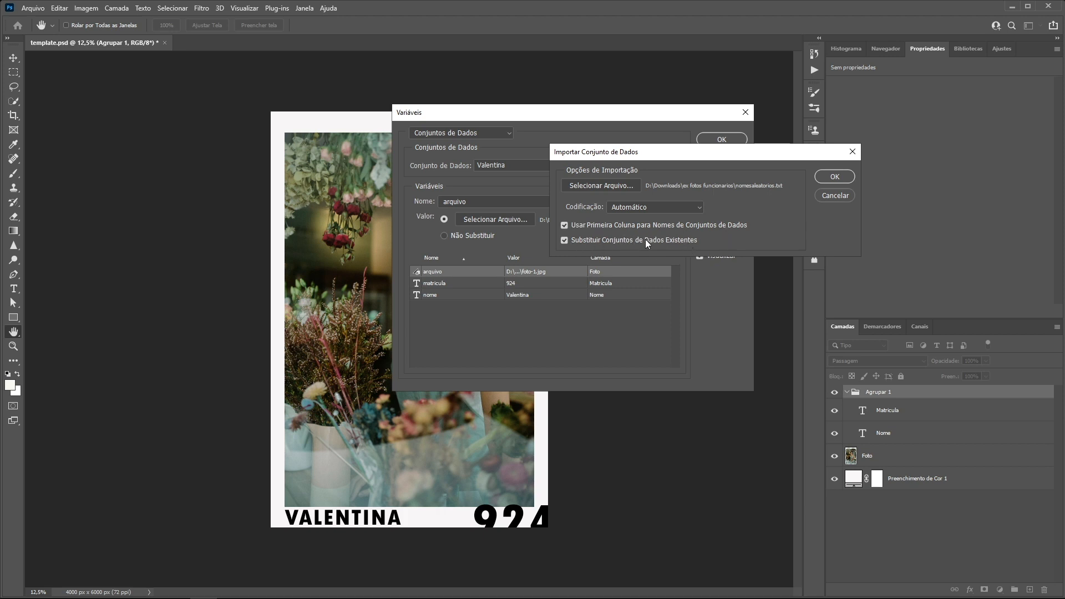
{"action": "left_click", "coordinate": [835, 177]}
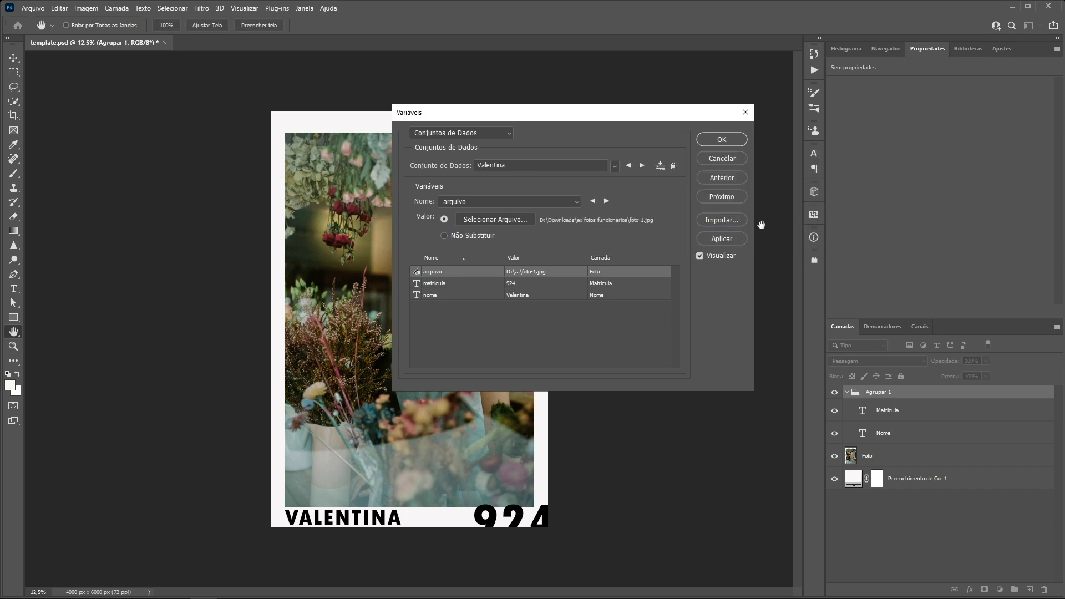
Move the Variáveis dialog off the badge, preview the data sets through the one using foto-5.jpg, and accept the variables
{"action": "left_click_drag", "start_coordinate": [699, 116], "coordinate": [891, 87]}
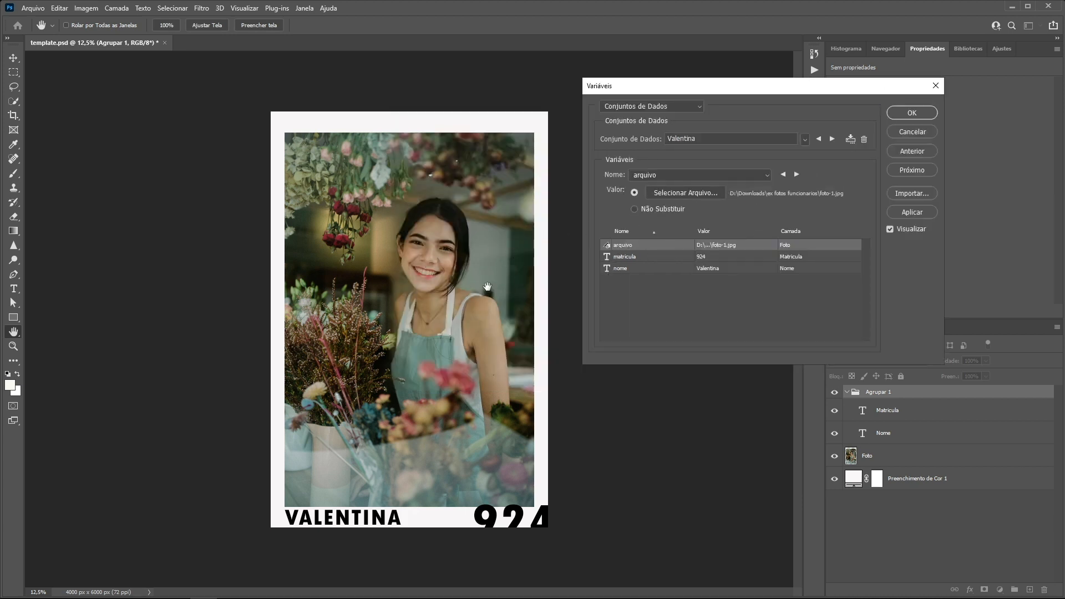
{"action": "left_click", "coordinate": [832, 139]}
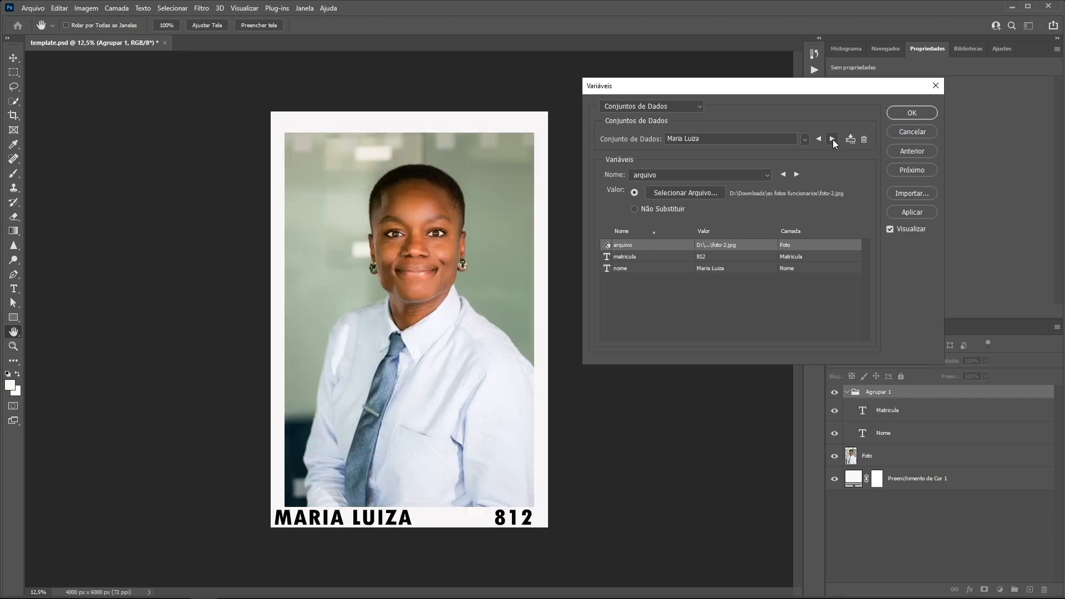
{"action": "left_click", "coordinate": [832, 139]}
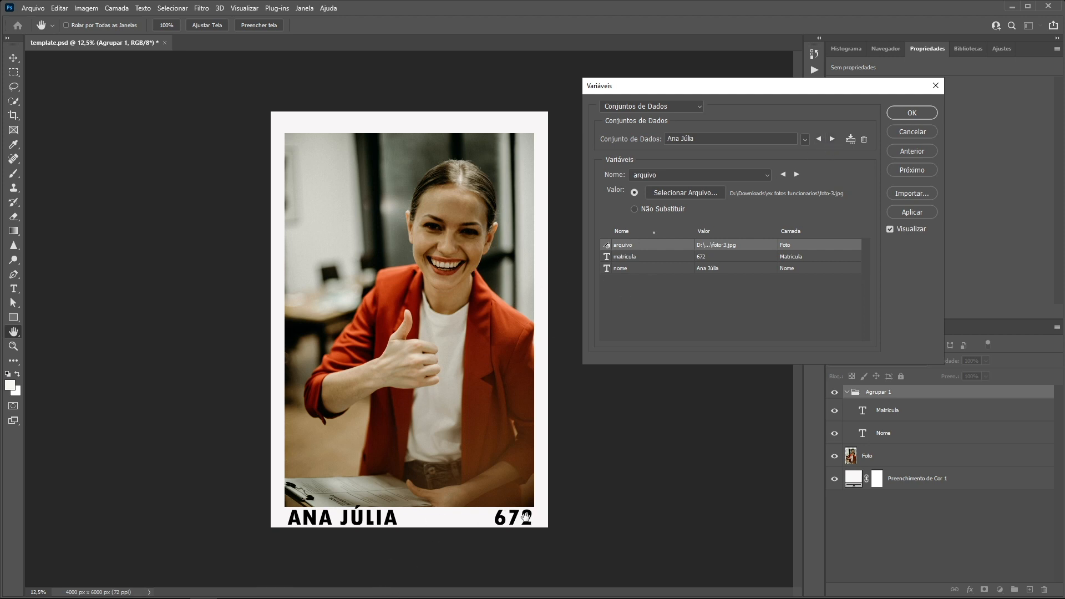
{"action": "left_click", "coordinate": [833, 139]}
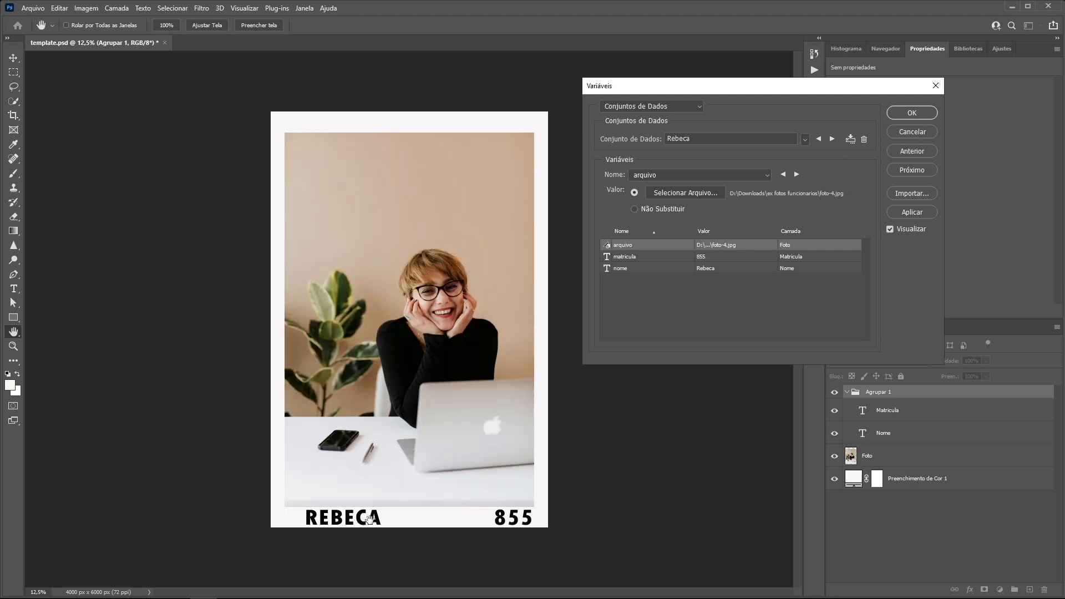
{"action": "left_click", "coordinate": [831, 139]}
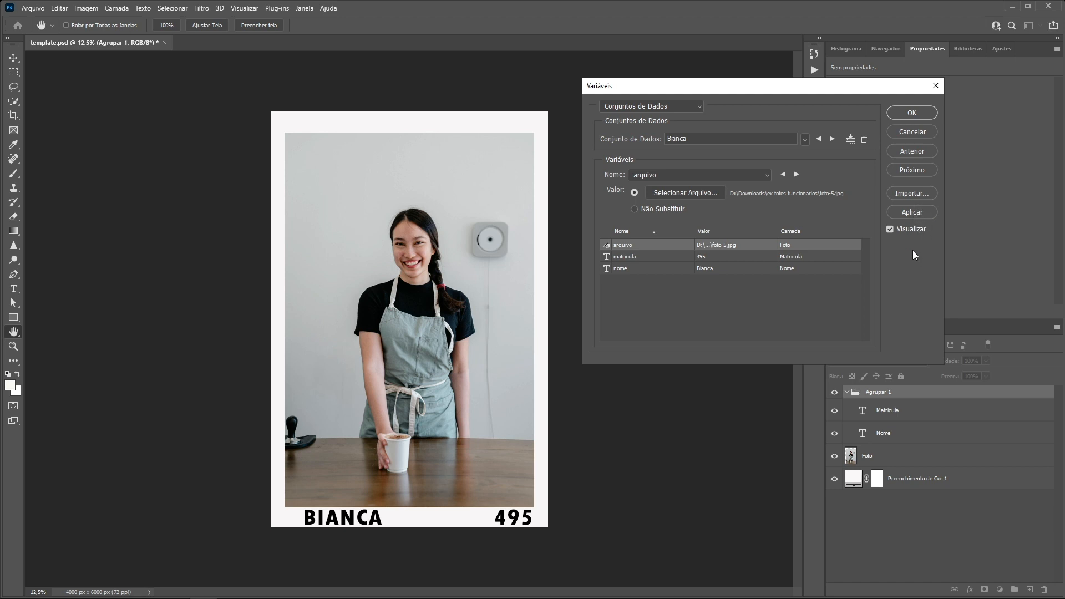
{"action": "left_click", "coordinate": [921, 113]}
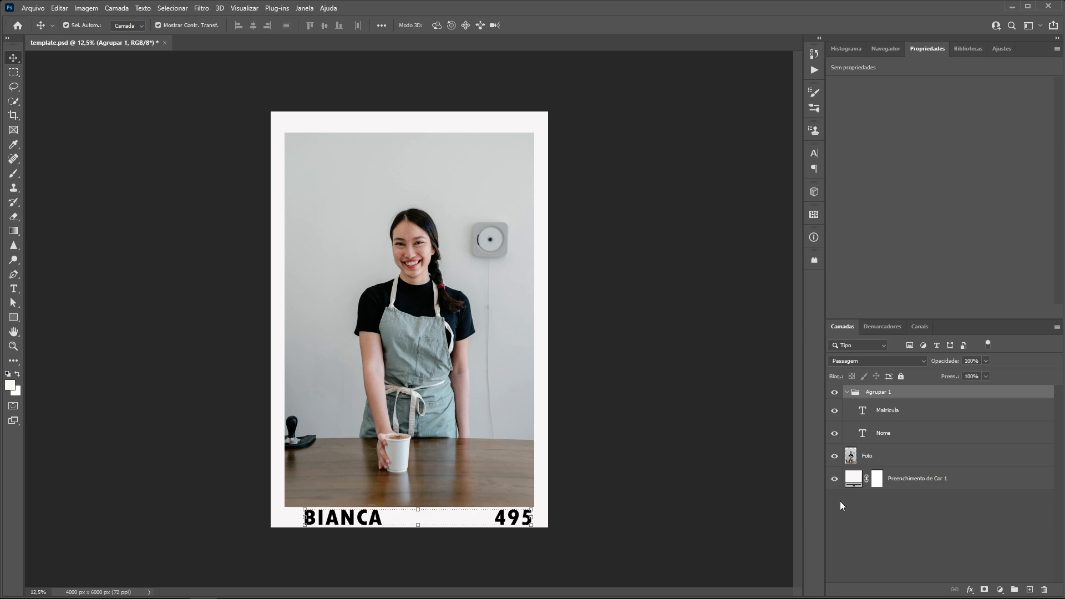
Export all data sets as PSD files named by data set into the arquivos folder inside ex fotos funcionarios
{"action": "left_click", "coordinate": [38, 10]}
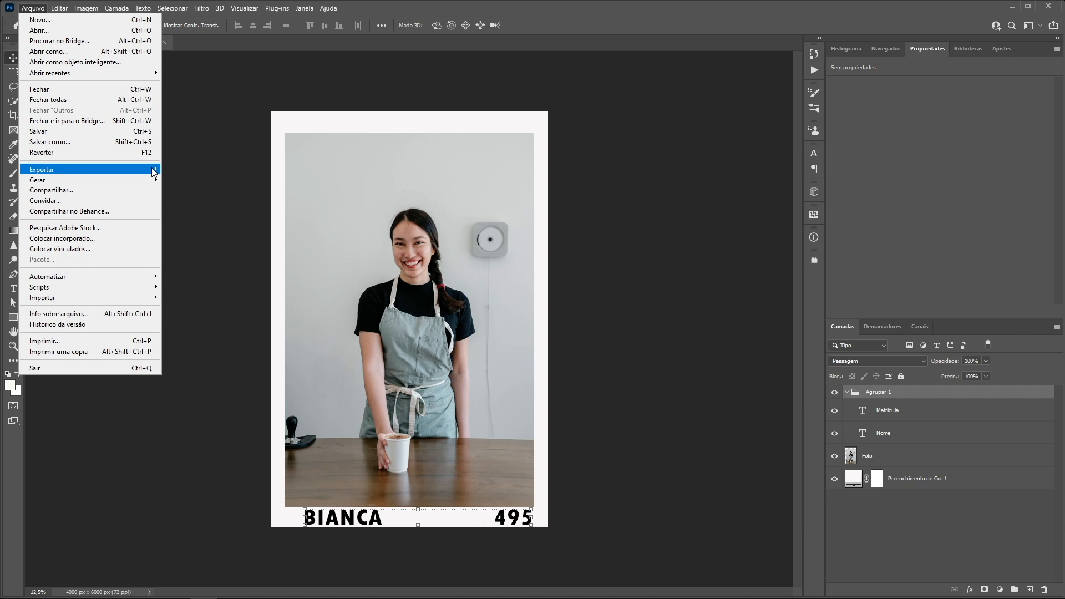
{"action": "mouse_move", "coordinate": [153, 172]}
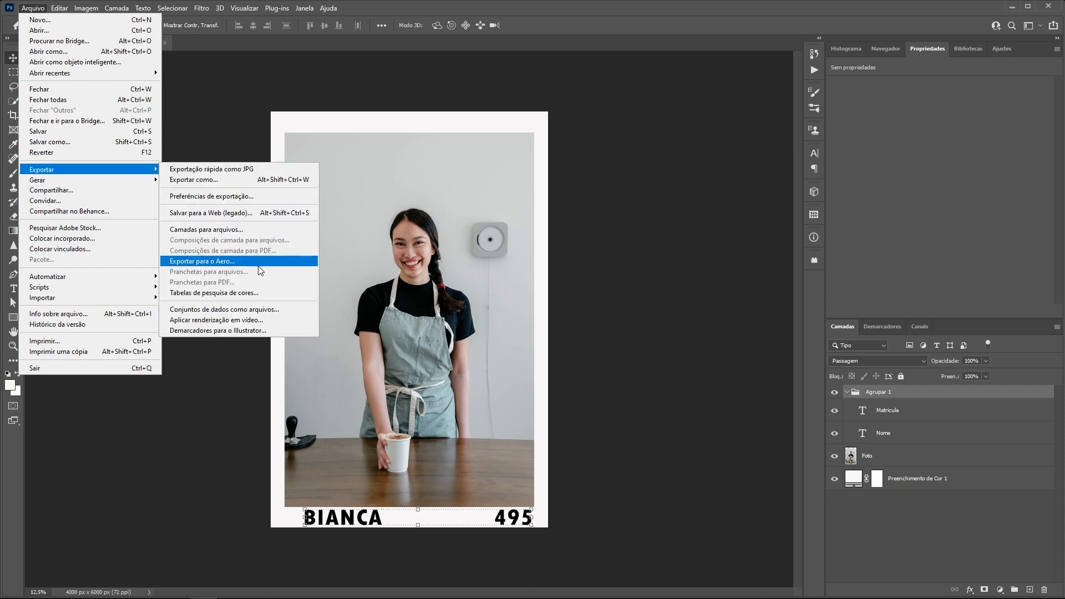
{"action": "left_click", "coordinate": [278, 309]}
{"action": "left_click_drag", "start_coordinate": [728, 129], "coordinate": [577, 173]}
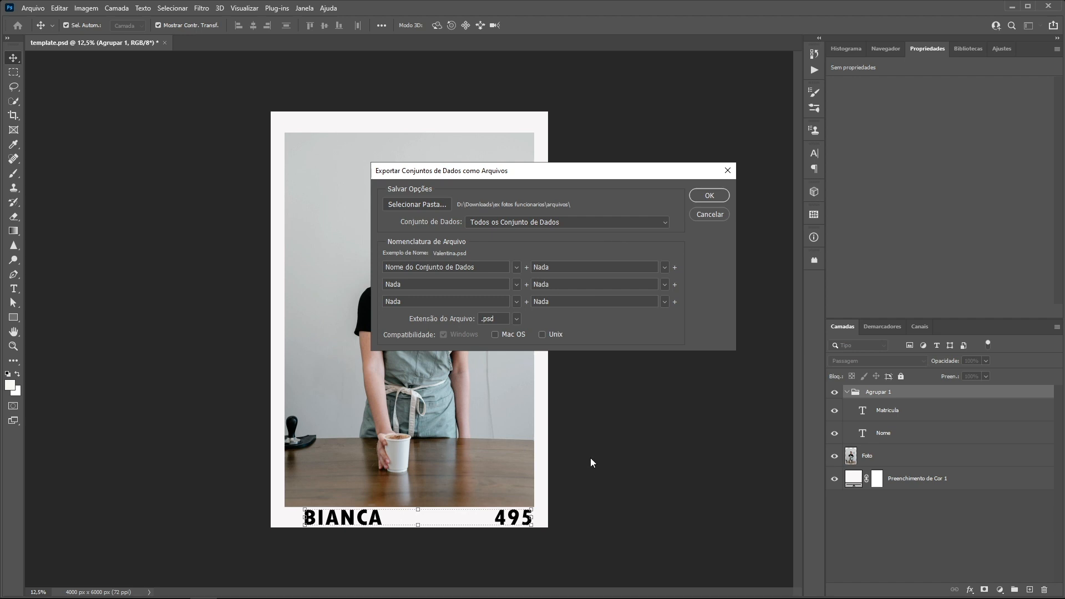
{"action": "left_click", "coordinate": [420, 204]}
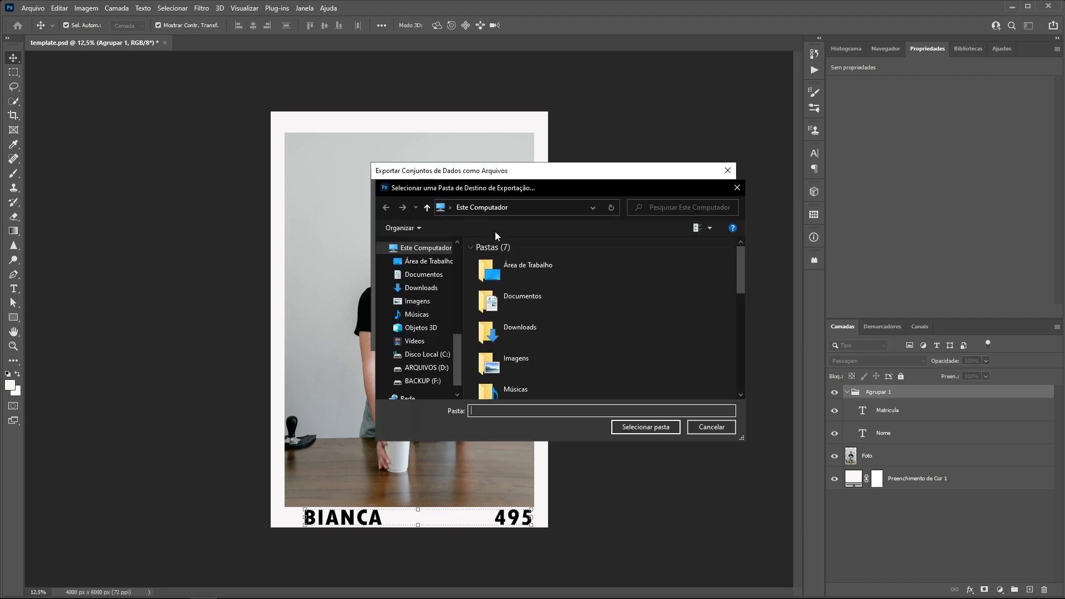
{"action": "scroll", "coordinate": [451, 329], "scroll_direction": "up", "scroll_amount": 10}
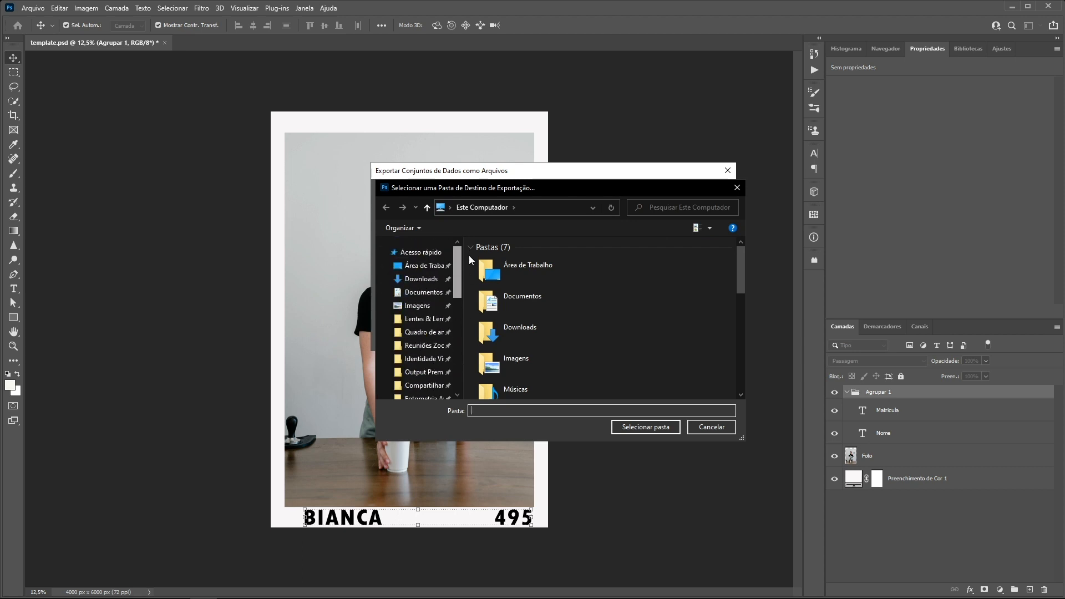
{"action": "left_click", "coordinate": [427, 279]}
{"action": "double_click", "coordinate": [500, 285]}
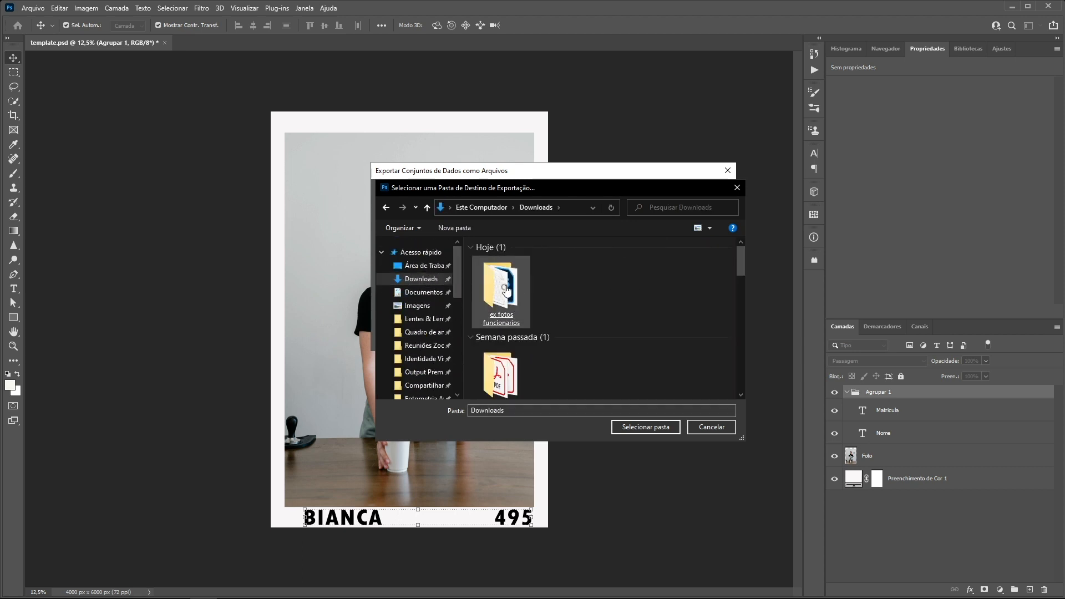
{"action": "double_click", "coordinate": [504, 277]}
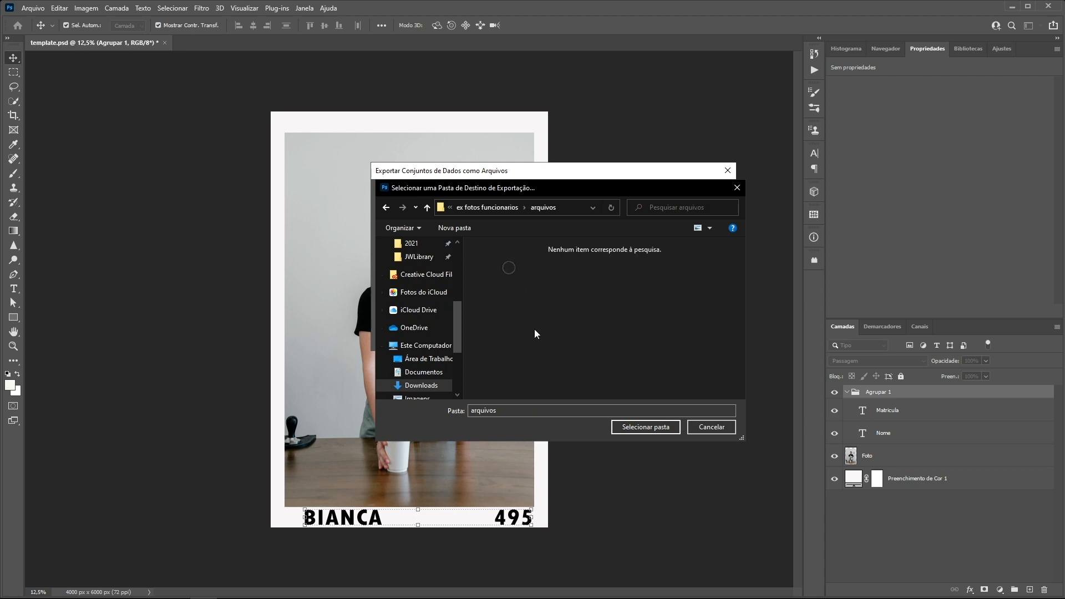
{"action": "left_click", "coordinate": [655, 427]}
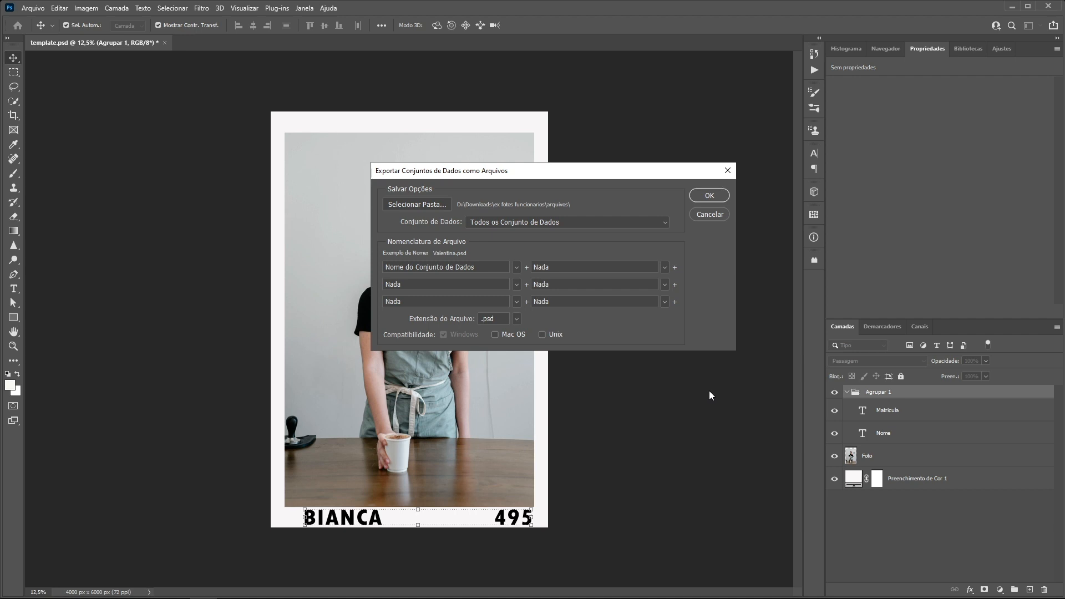
{"action": "left_click", "coordinate": [714, 194]}
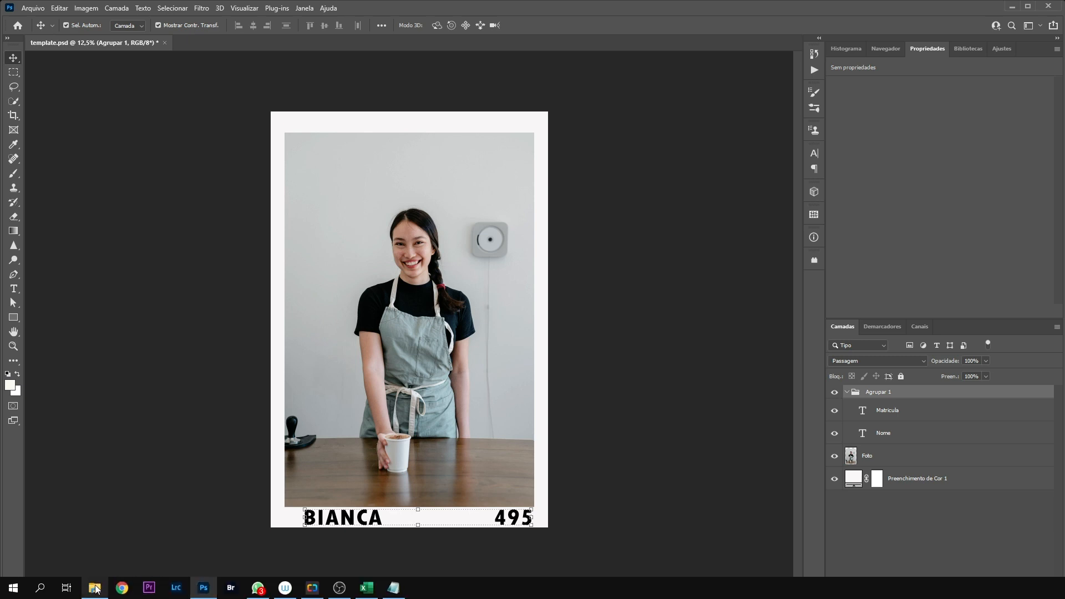
Switch to File Explorer, open the arquivos folder and check the file properties of the eighth exported PSD
{"action": "left_click", "coordinate": [94, 588]}
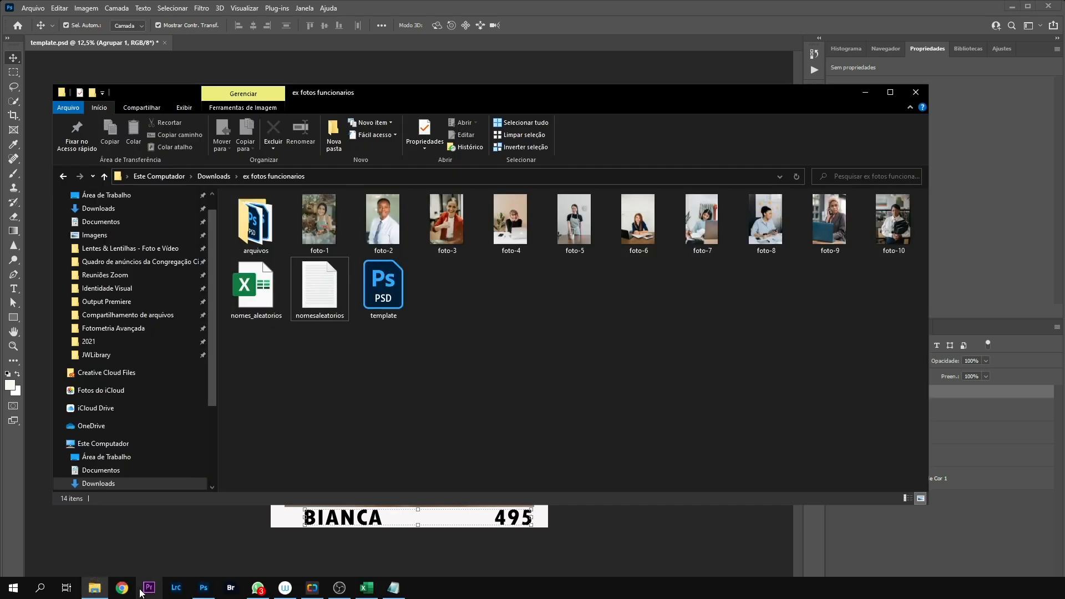
{"action": "double_click", "coordinate": [255, 222]}
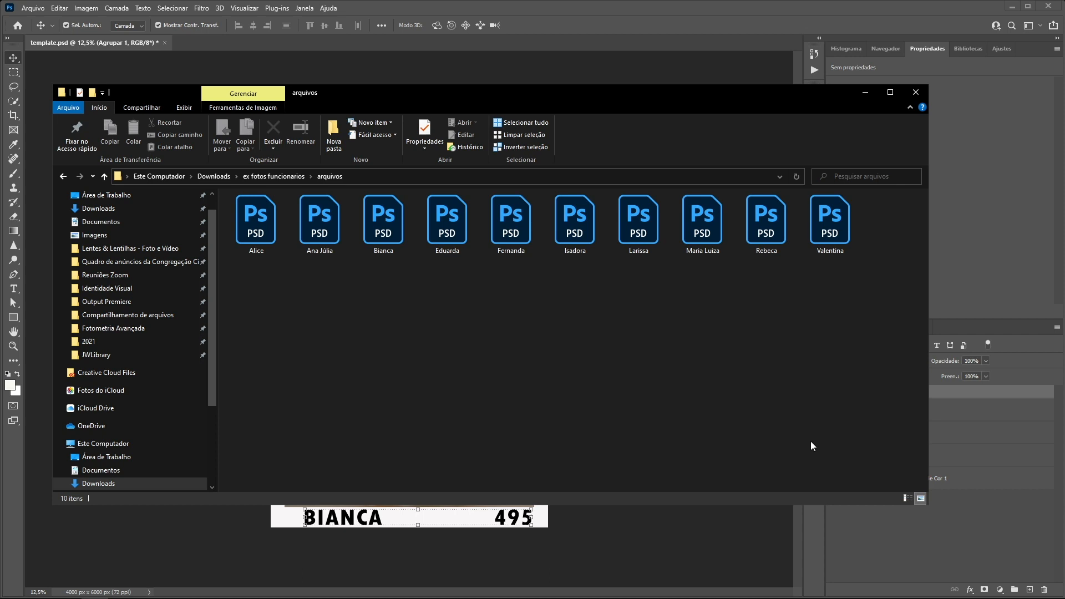
{"action": "left_click", "coordinate": [694, 214]}
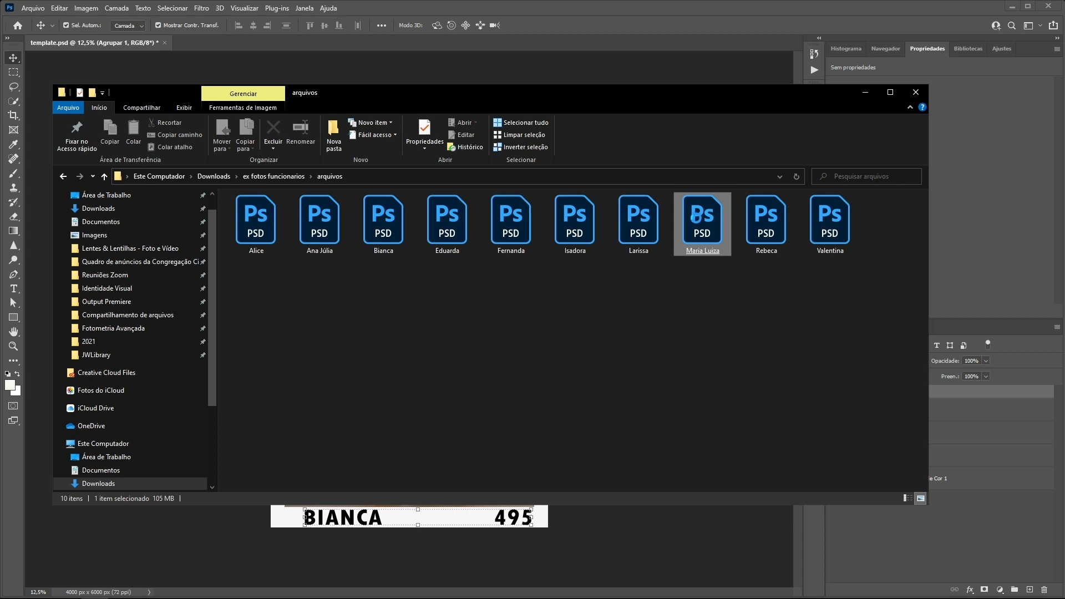
{"action": "right_click", "coordinate": [696, 216]}
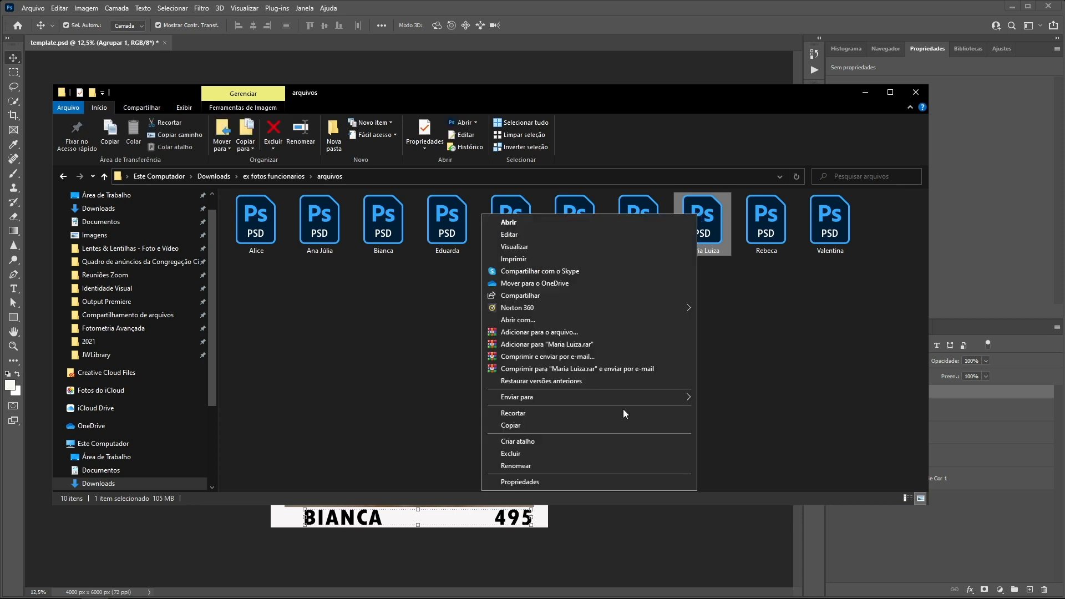
{"action": "left_click", "coordinate": [599, 481]}
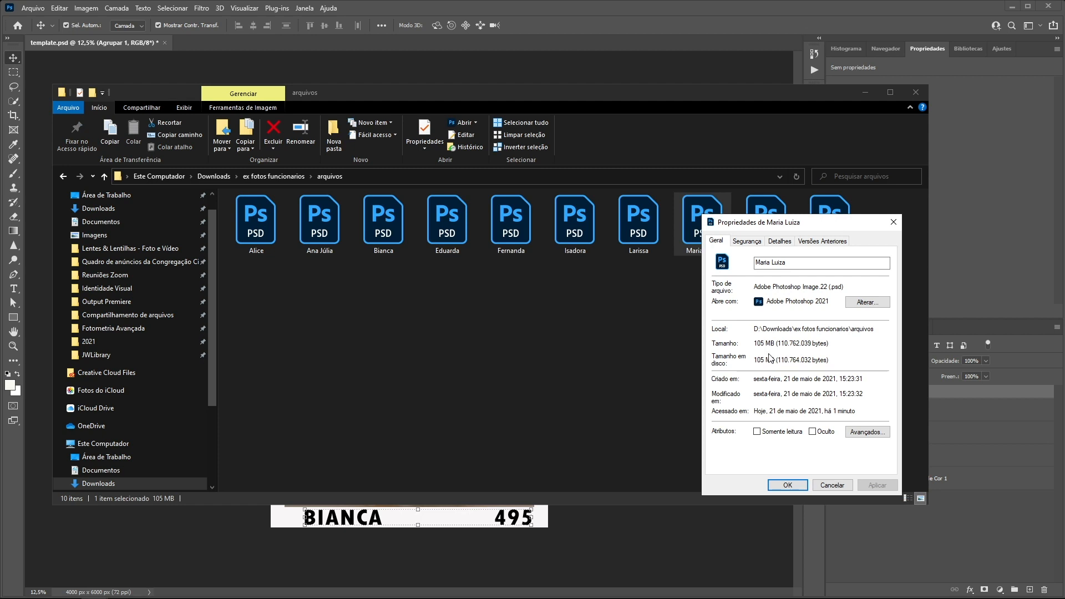
{"action": "left_click", "coordinate": [843, 484]}
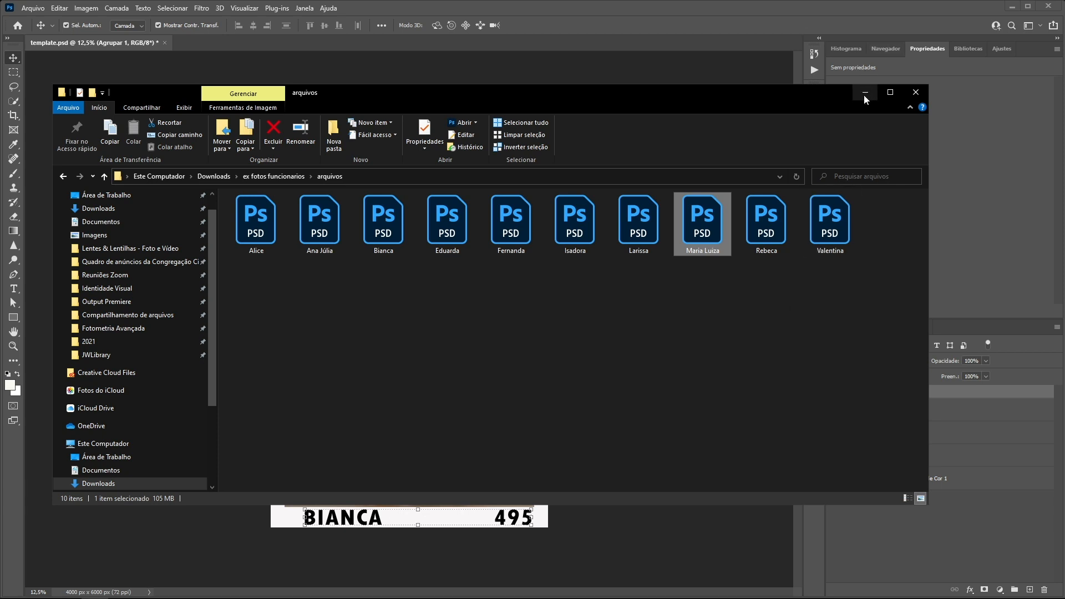
{"action": "left_click", "coordinate": [757, 329]}
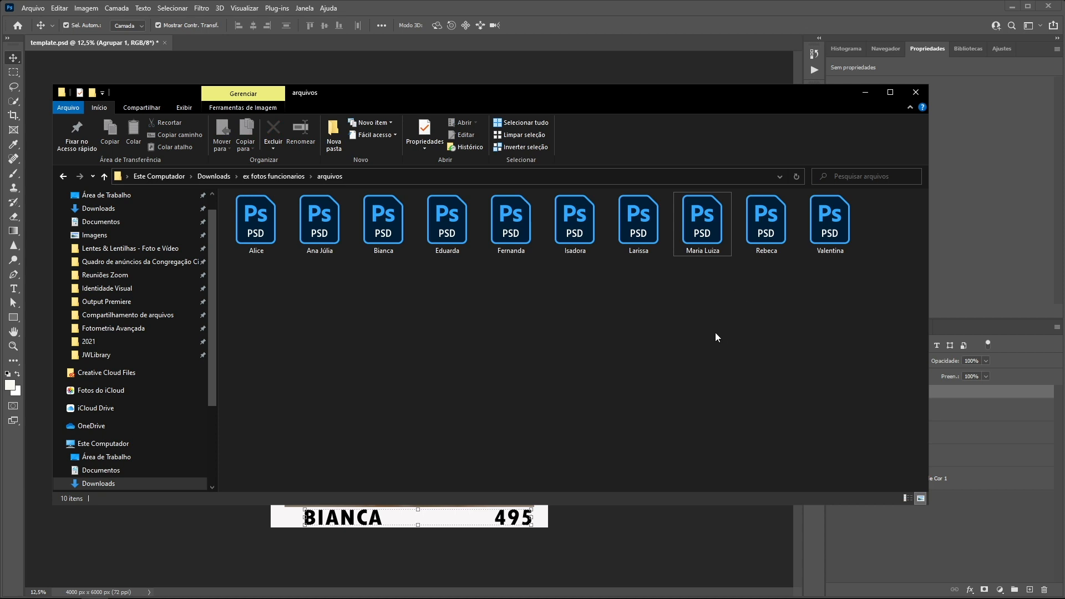
Open the eighth exported PSD in Photoshop with its embedded color profile, inspect the badge and close the document
{"action": "double_click", "coordinate": [704, 224]}
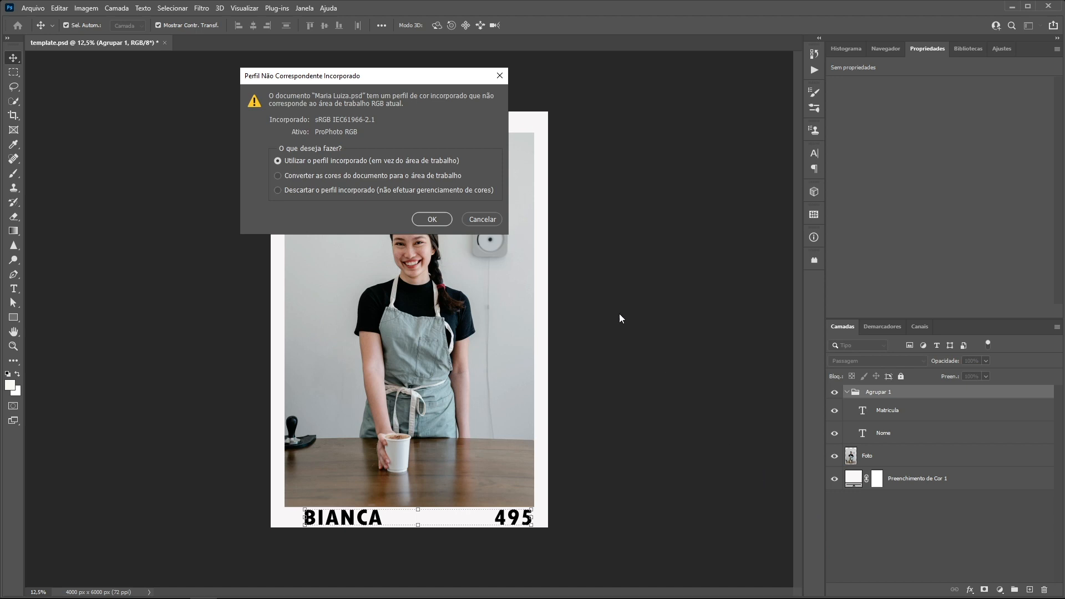
{"action": "left_click", "coordinate": [429, 218]}
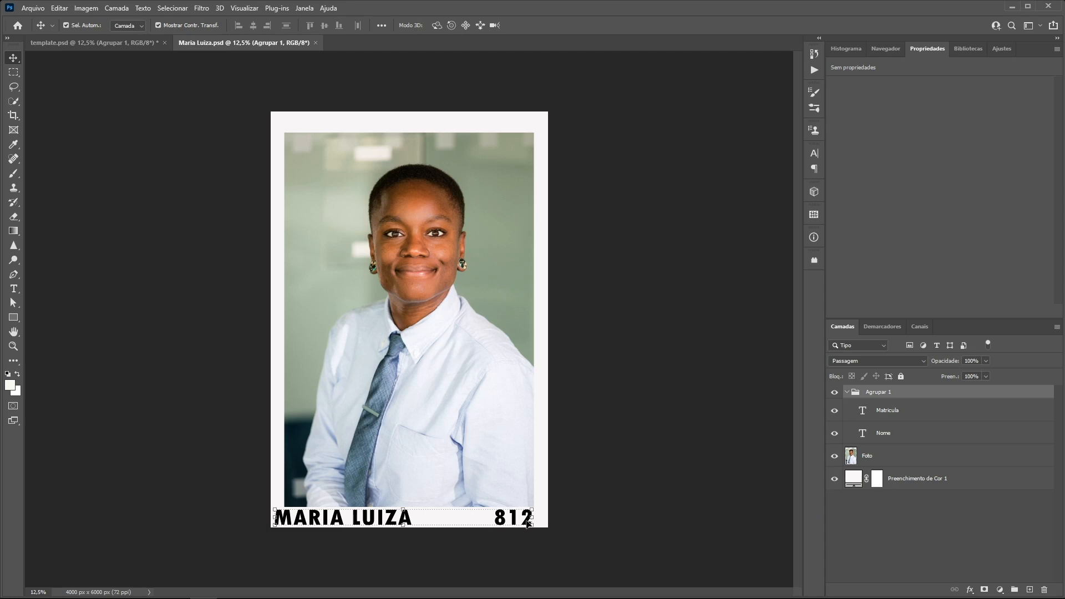
{"action": "left_click", "coordinate": [315, 43]}
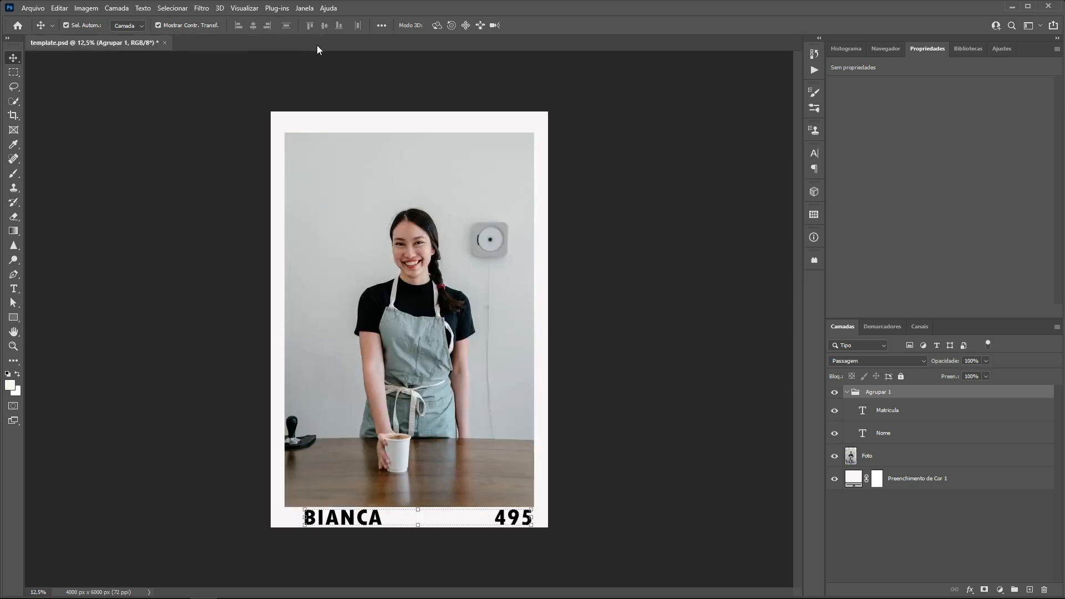
Start the Image Processor script and choose the arquivos folder inside ex fotos funcionarios as its source
{"action": "left_click", "coordinate": [33, 8]}
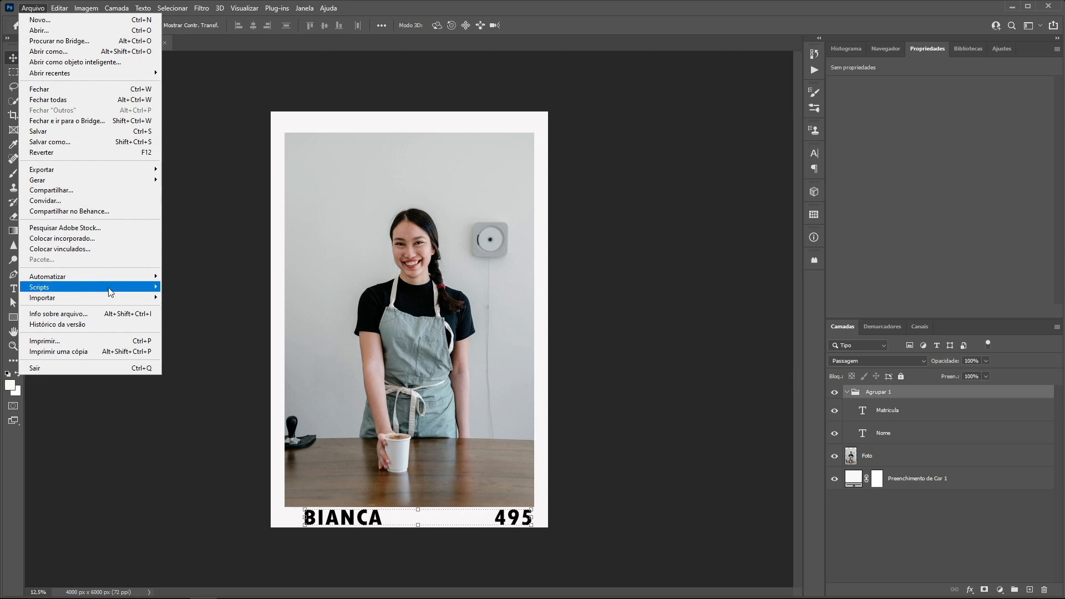
{"action": "mouse_move", "coordinate": [114, 288]}
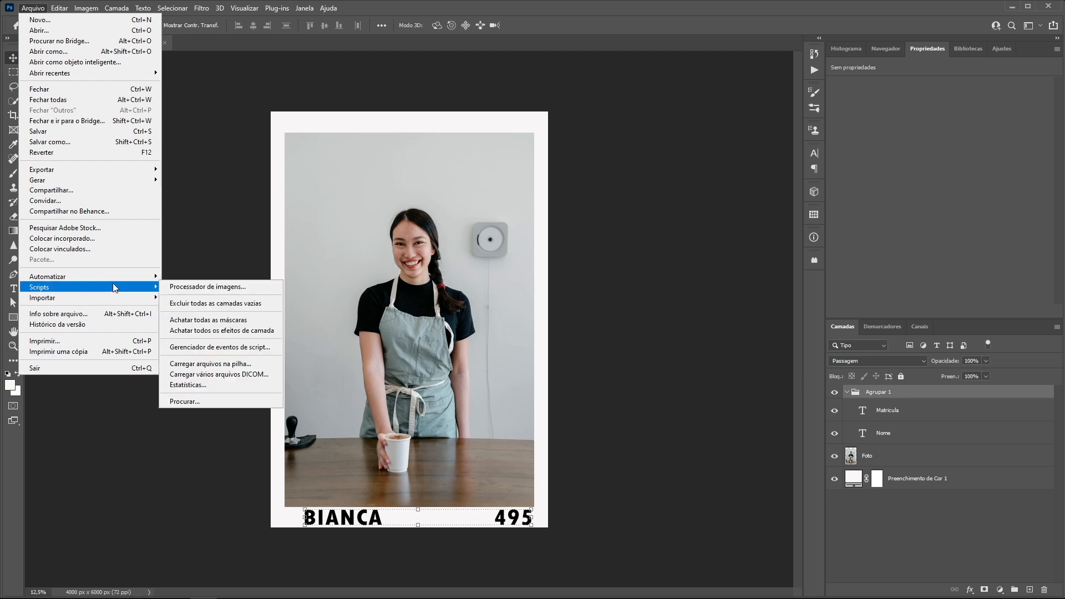
{"action": "left_click", "coordinate": [221, 287]}
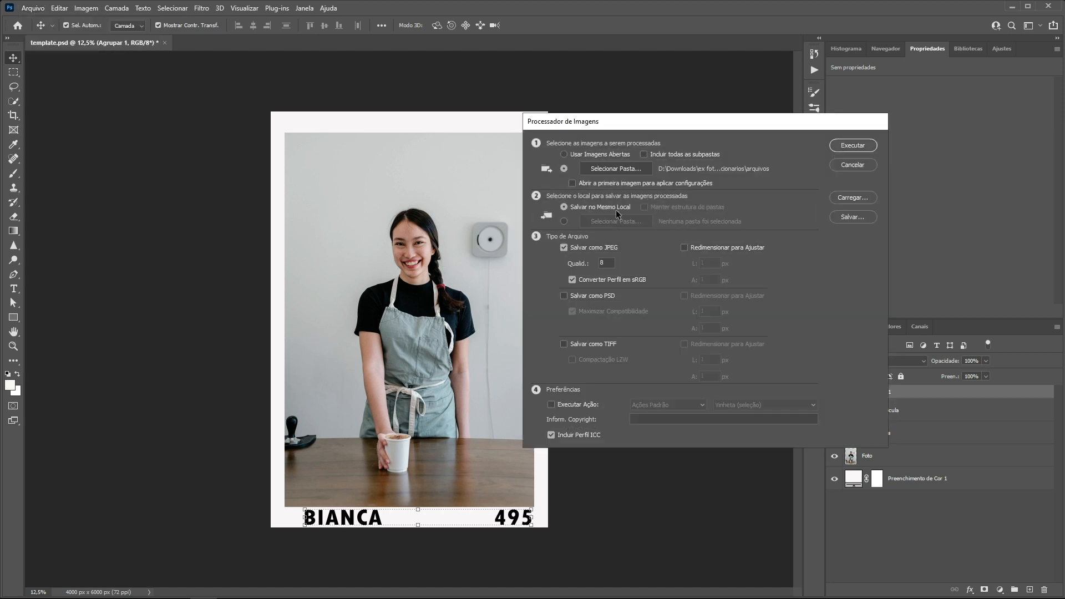
{"action": "left_click_drag", "start_coordinate": [693, 120], "coordinate": [547, 146]}
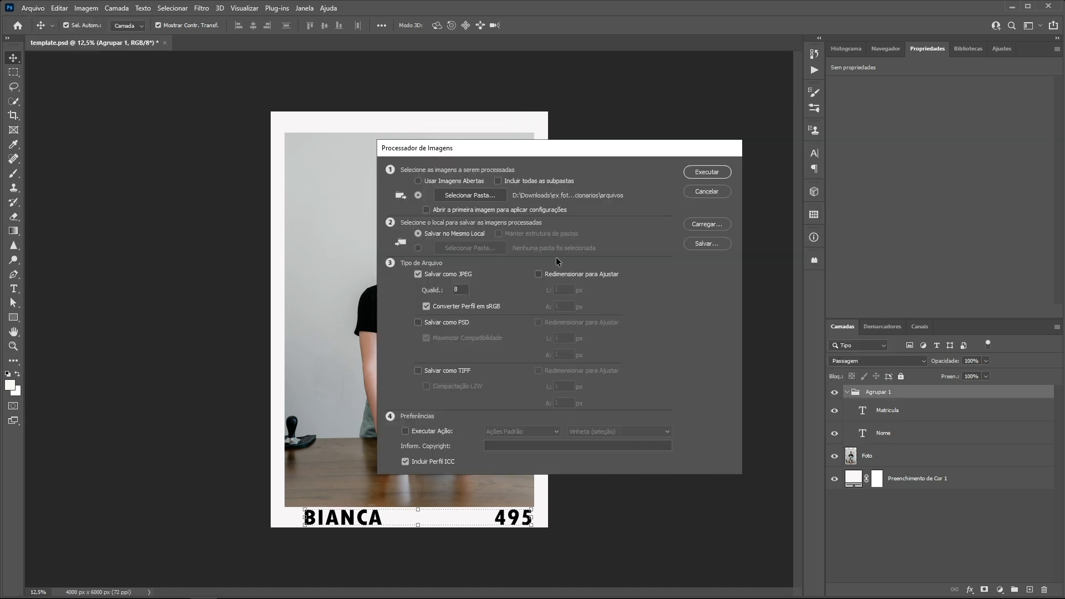
{"action": "left_click", "coordinate": [494, 195]}
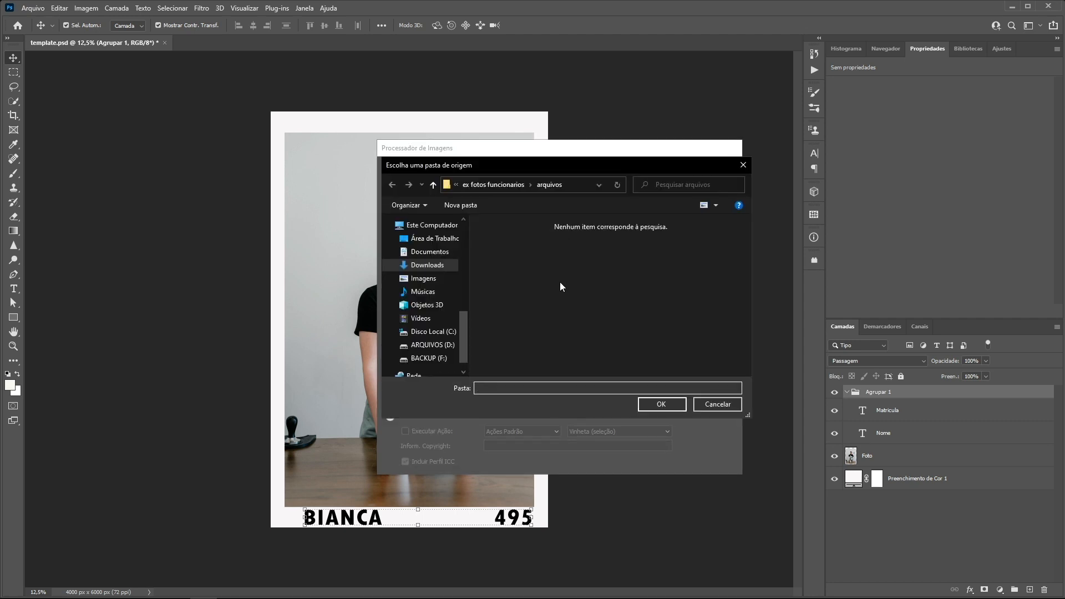
{"action": "left_click", "coordinate": [506, 184]}
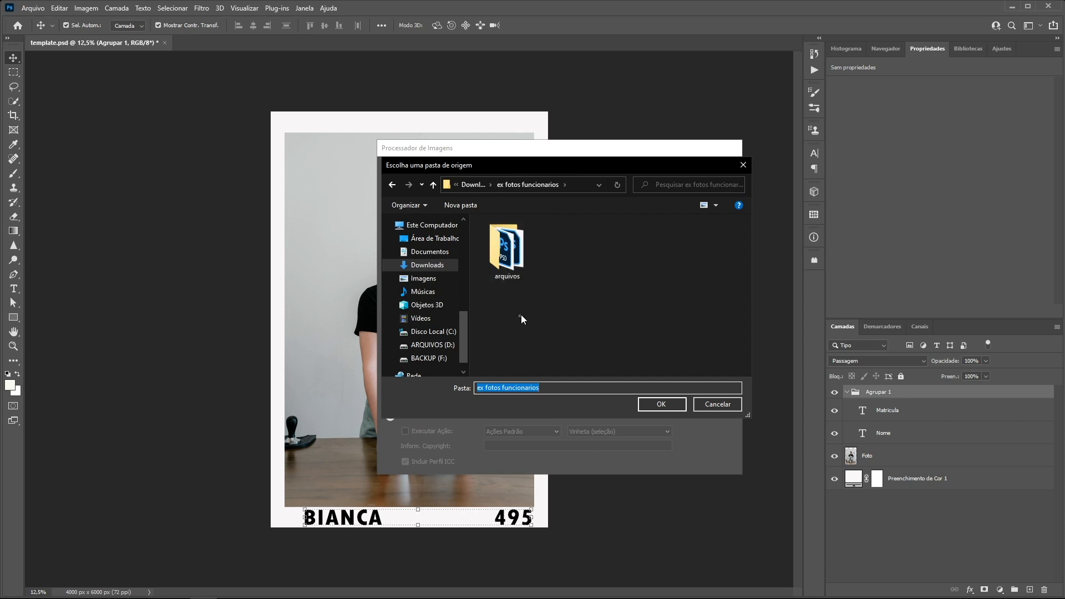
{"action": "double_click", "coordinate": [506, 248]}
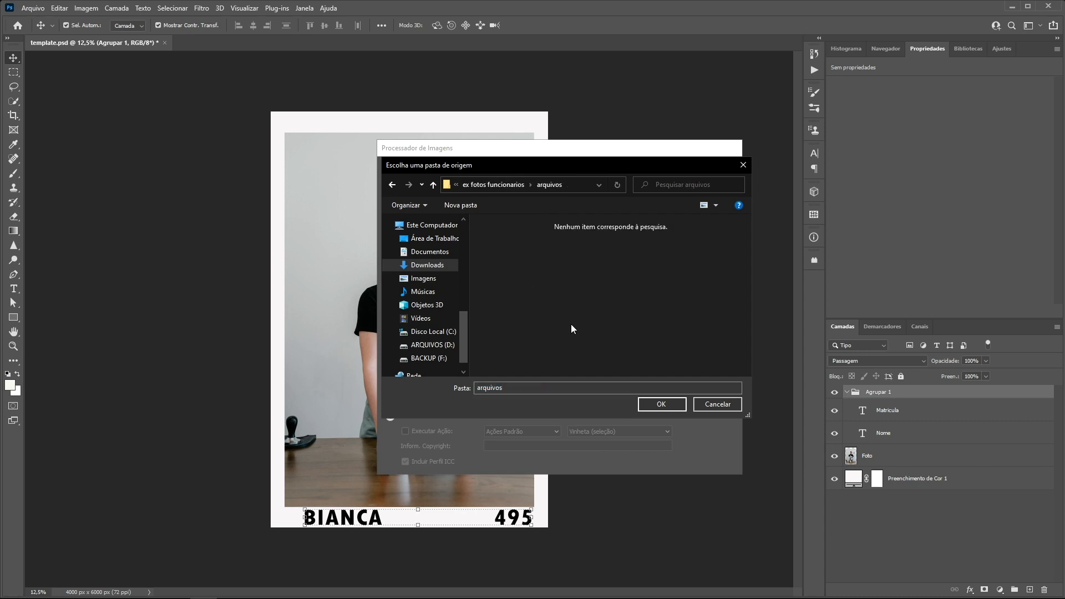
{"action": "left_click", "coordinate": [663, 404]}
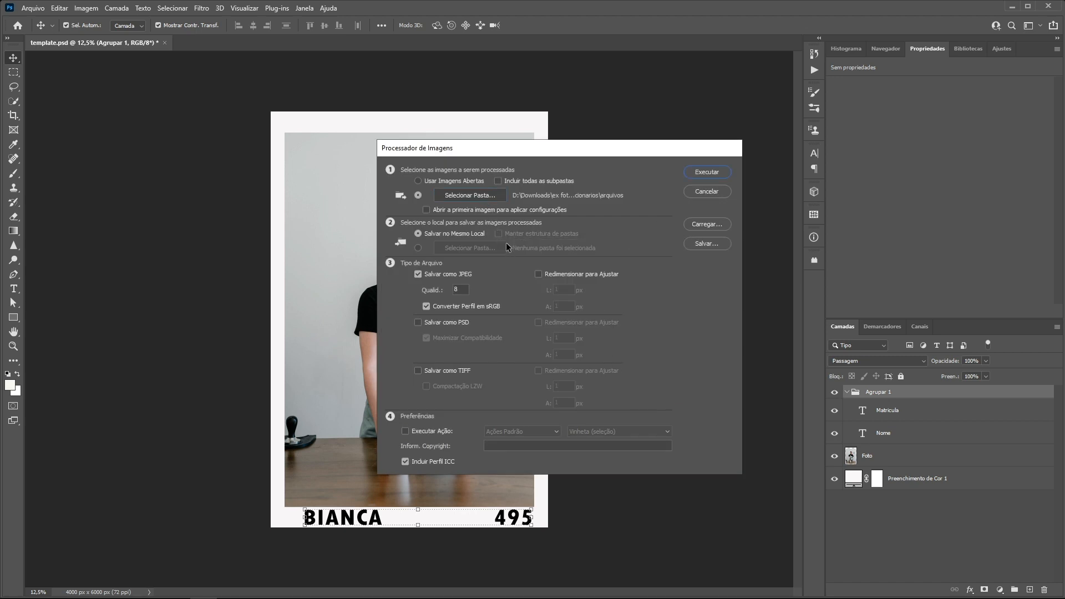
Process the images to JPEG at quality 8 with sRGB conversion, saving in the same location without resizing
{"action": "left_click", "coordinate": [418, 247]}
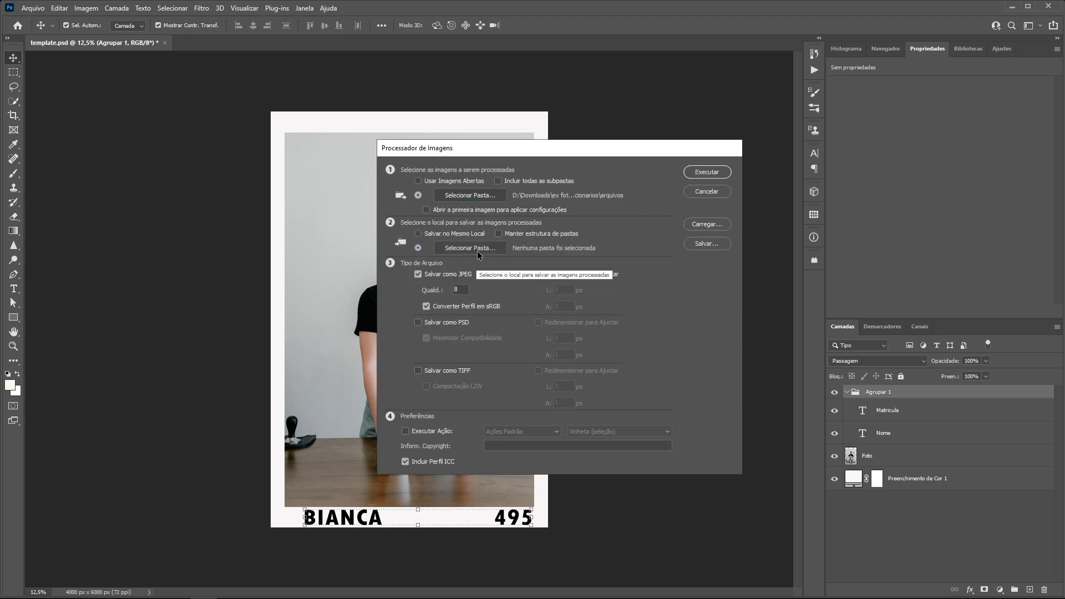
{"action": "left_click", "coordinate": [419, 233]}
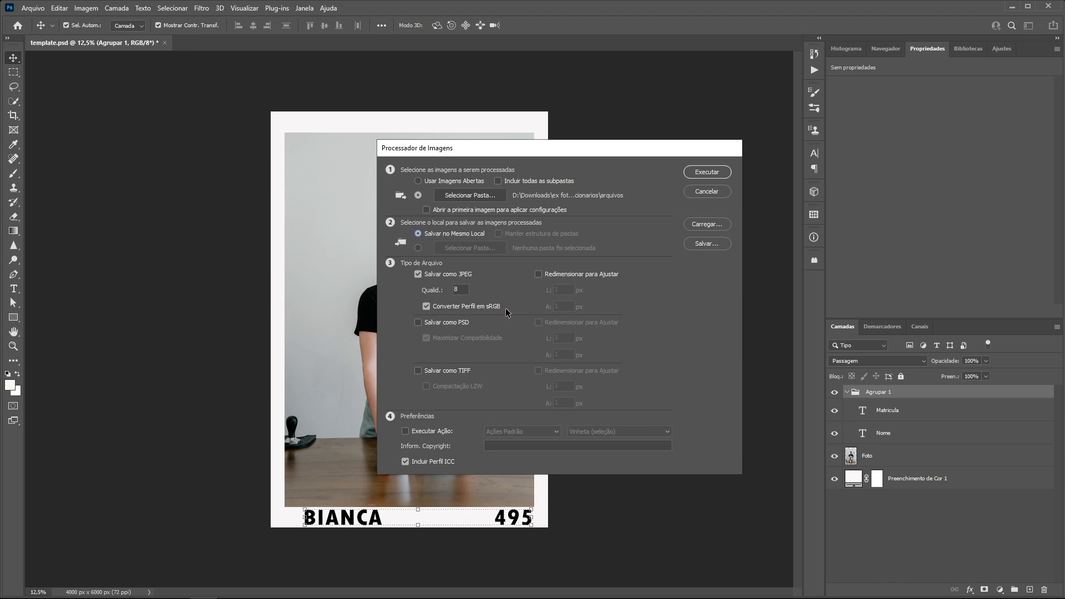
{"action": "left_click", "coordinate": [538, 274]}
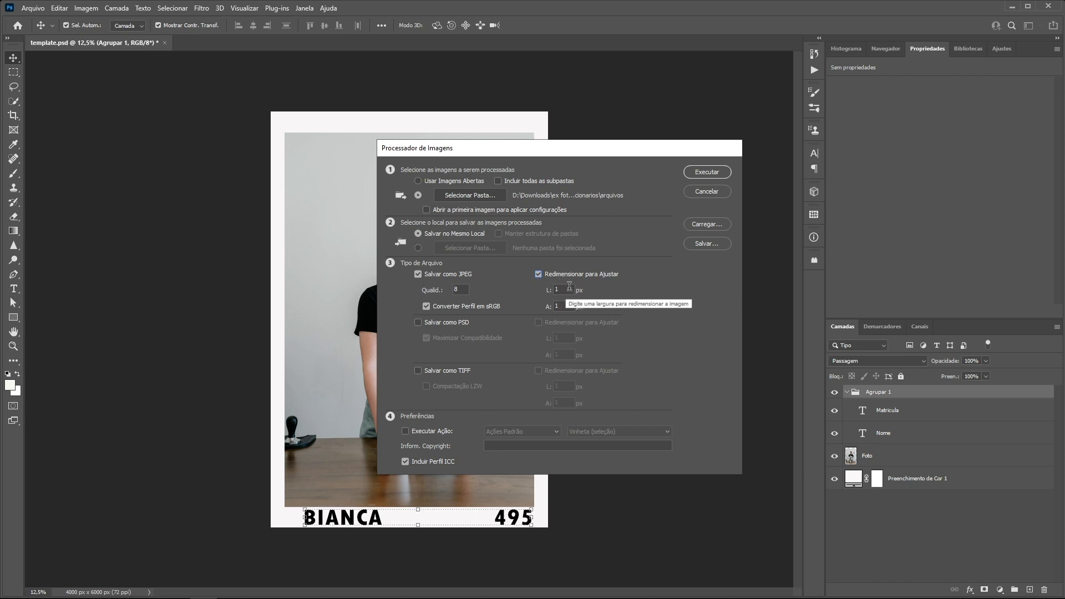
{"action": "left_click", "coordinate": [539, 274]}
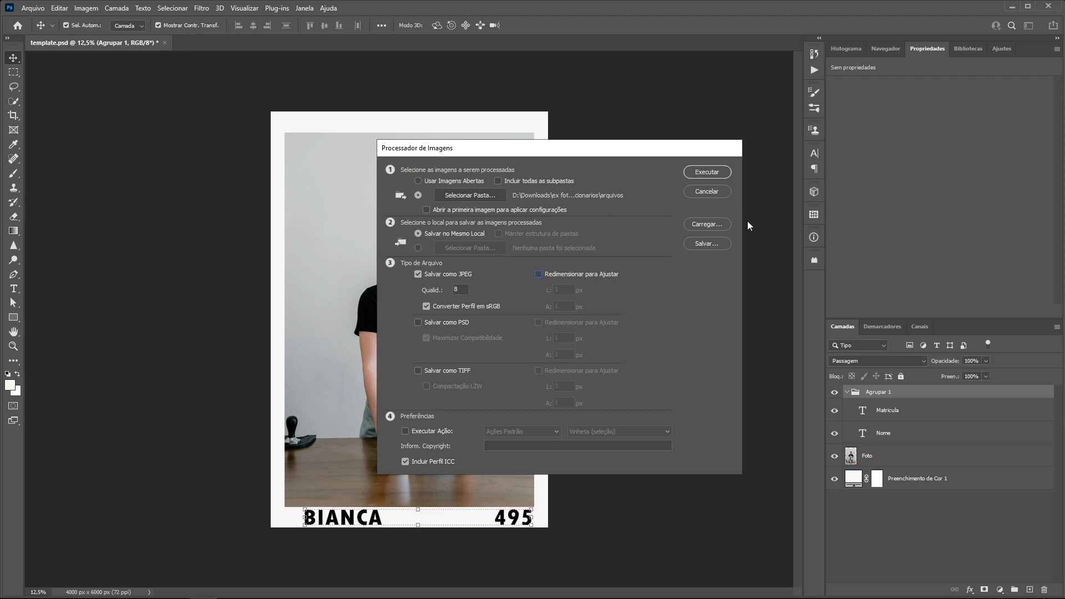
{"action": "left_click", "coordinate": [714, 173]}
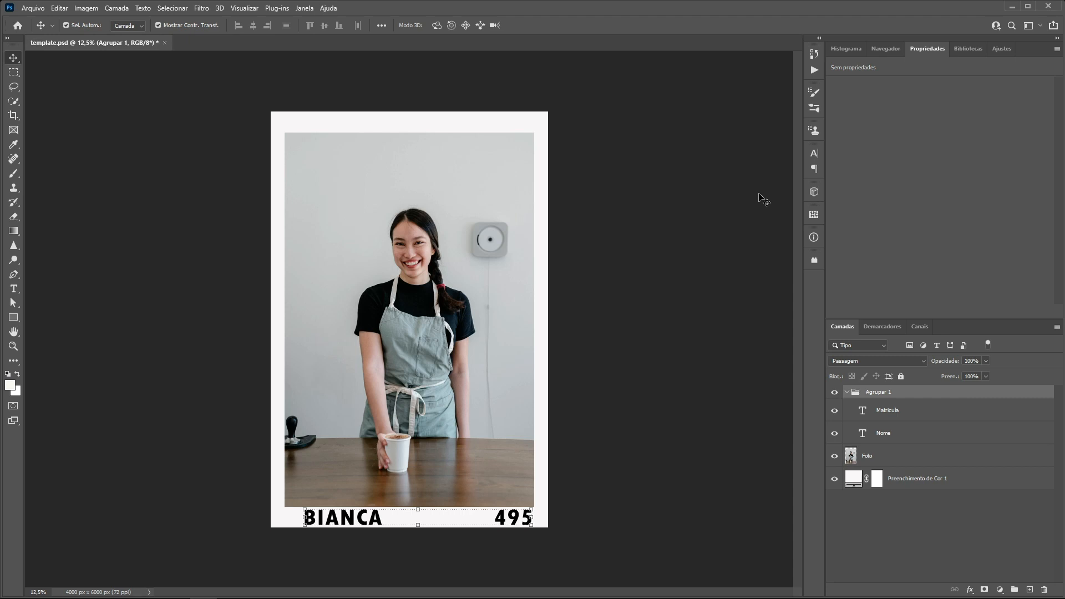
Switch to File Explorer and check the arquivos folder for the processed JPEG output
{"action": "mouse_move", "coordinate": [204, 593]}
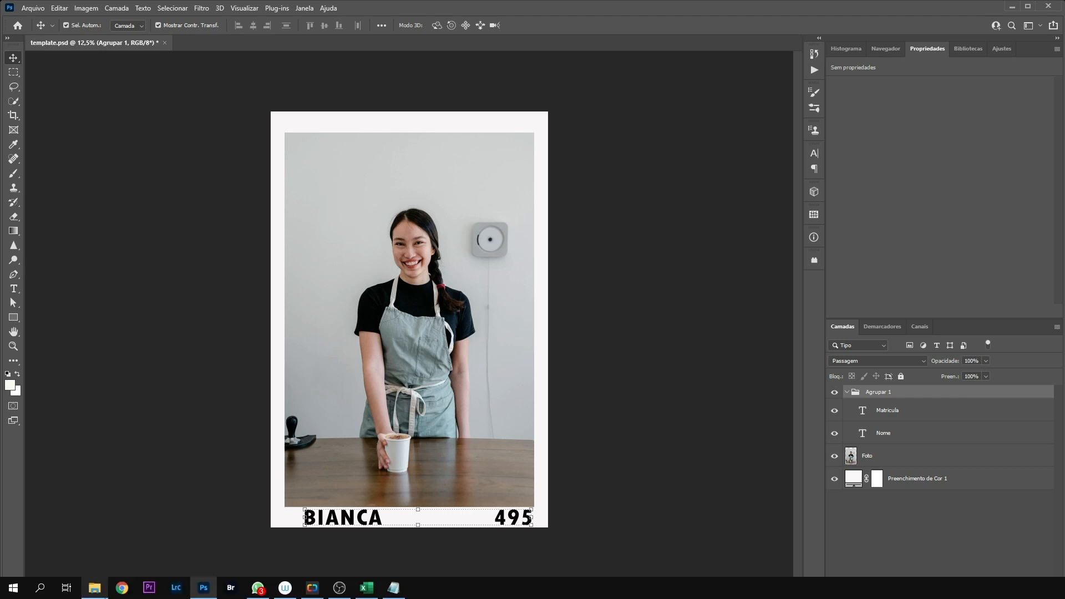
{"action": "left_click", "coordinate": [94, 588]}
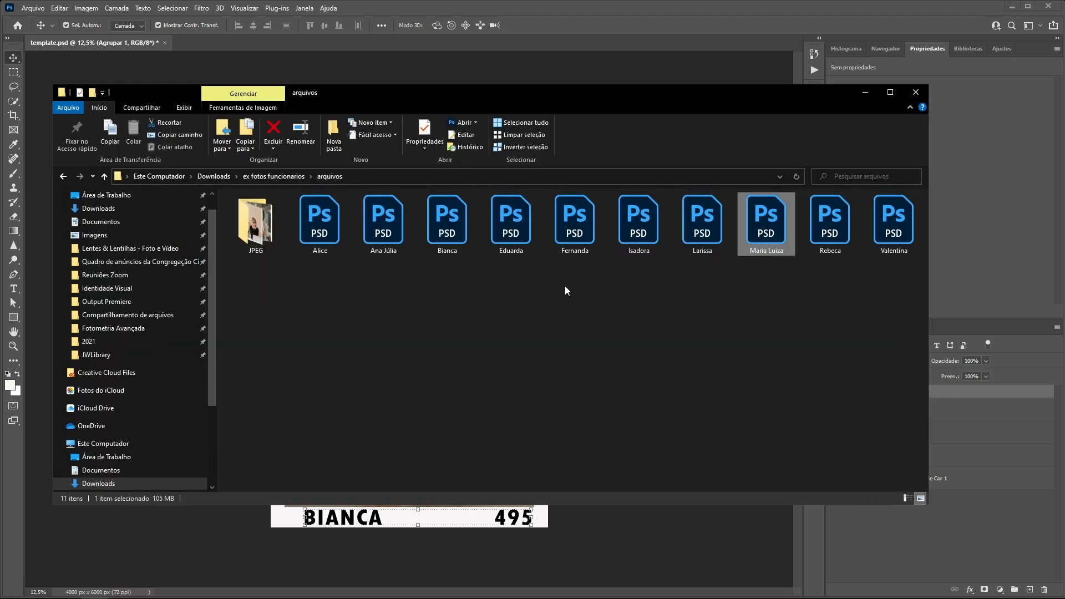
{"action": "left_click", "coordinate": [559, 302]}
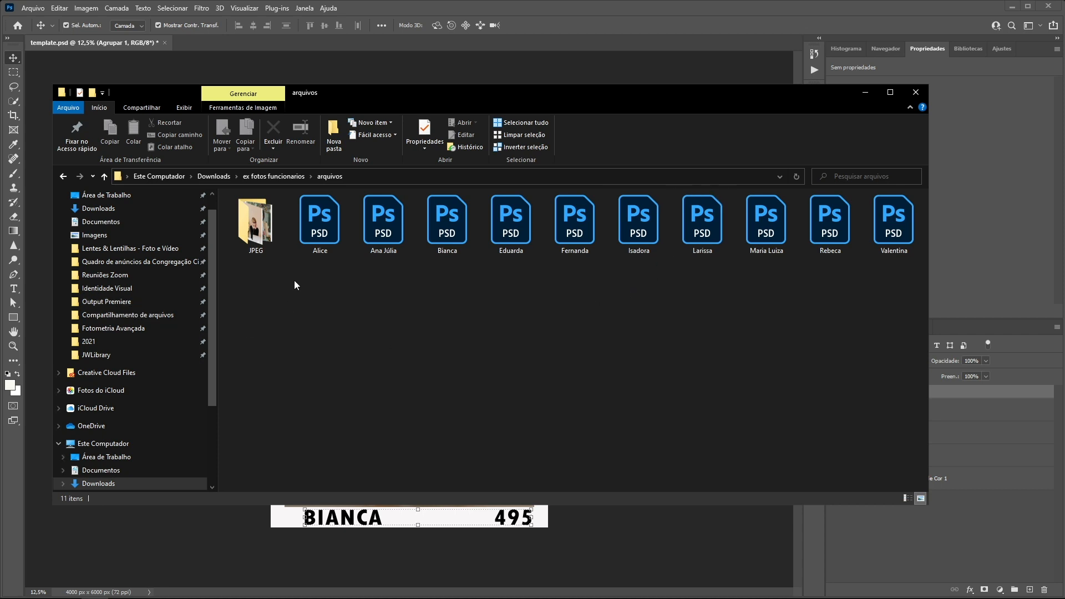
Open the JPEG folder, examine the size and detailed image properties of the first badge file, and dismiss its properties
{"action": "double_click", "coordinate": [255, 229]}
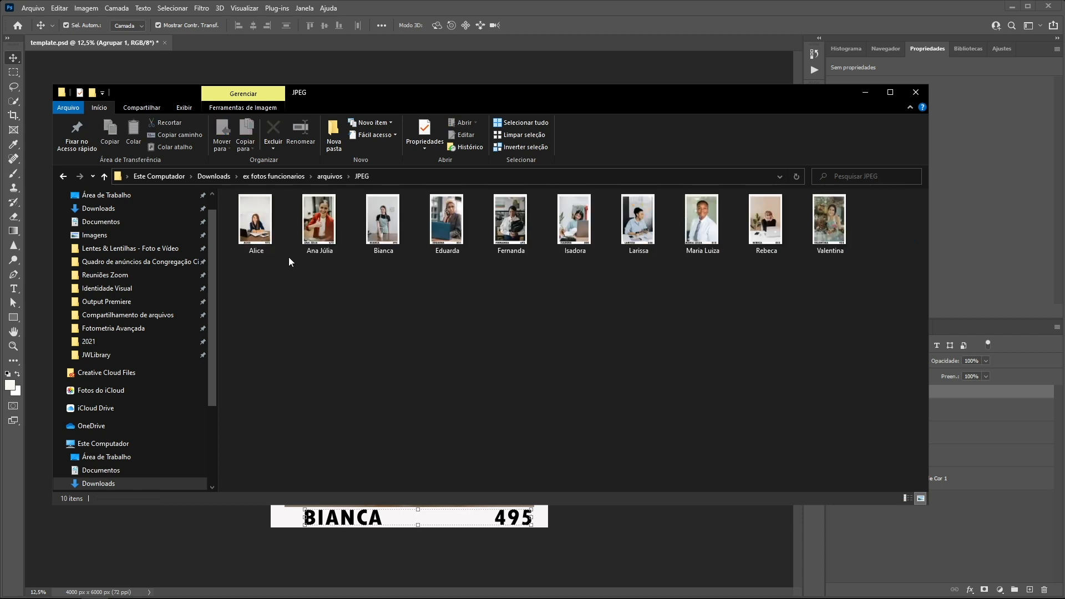
{"action": "left_click", "coordinate": [261, 214]}
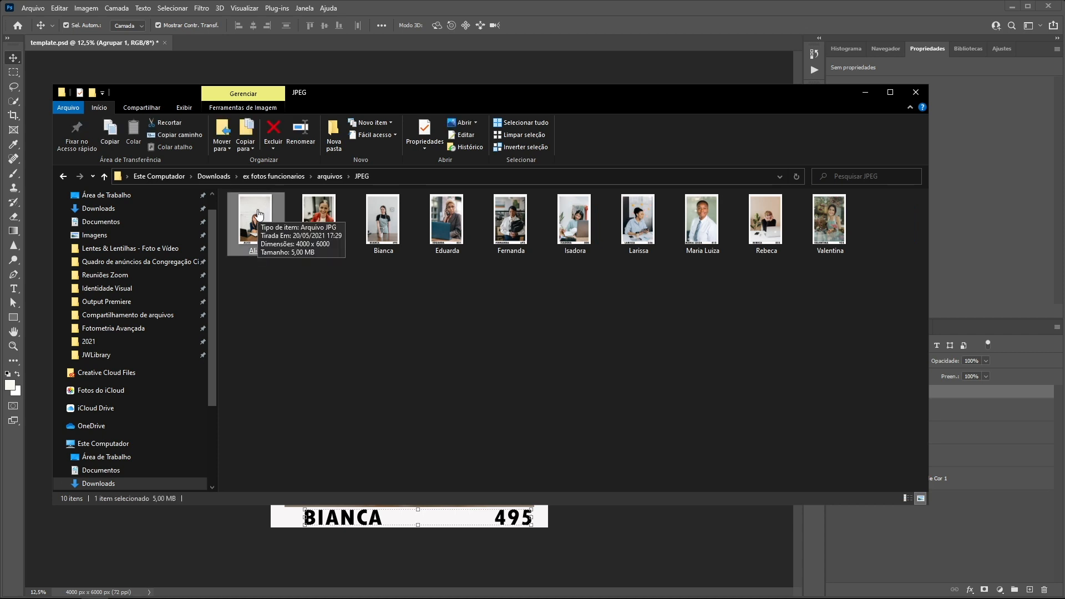
{"action": "right_click", "coordinate": [260, 215]}
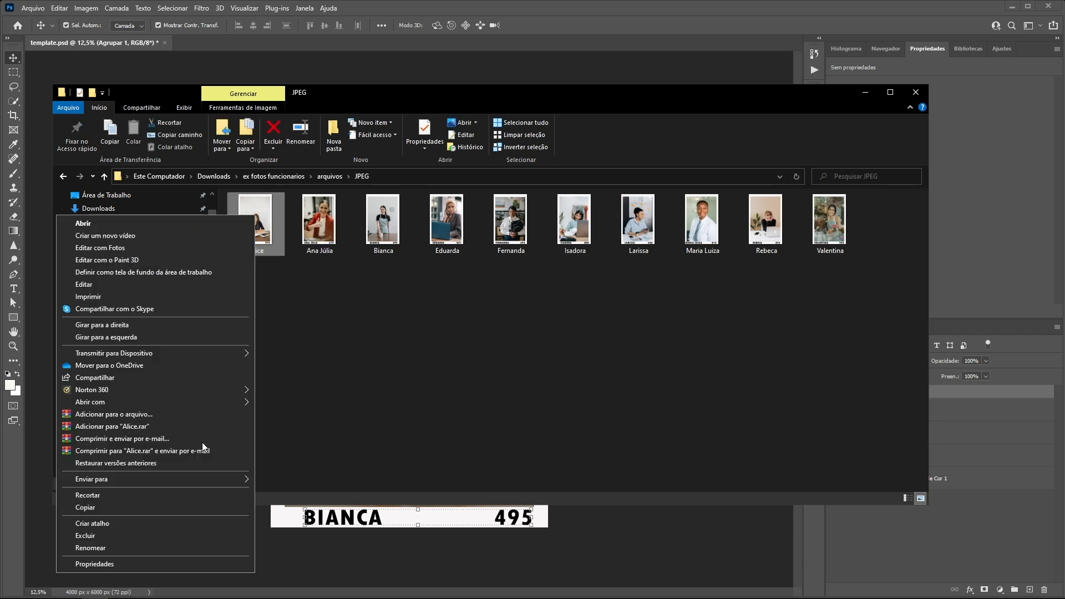
{"action": "left_click", "coordinate": [159, 566]}
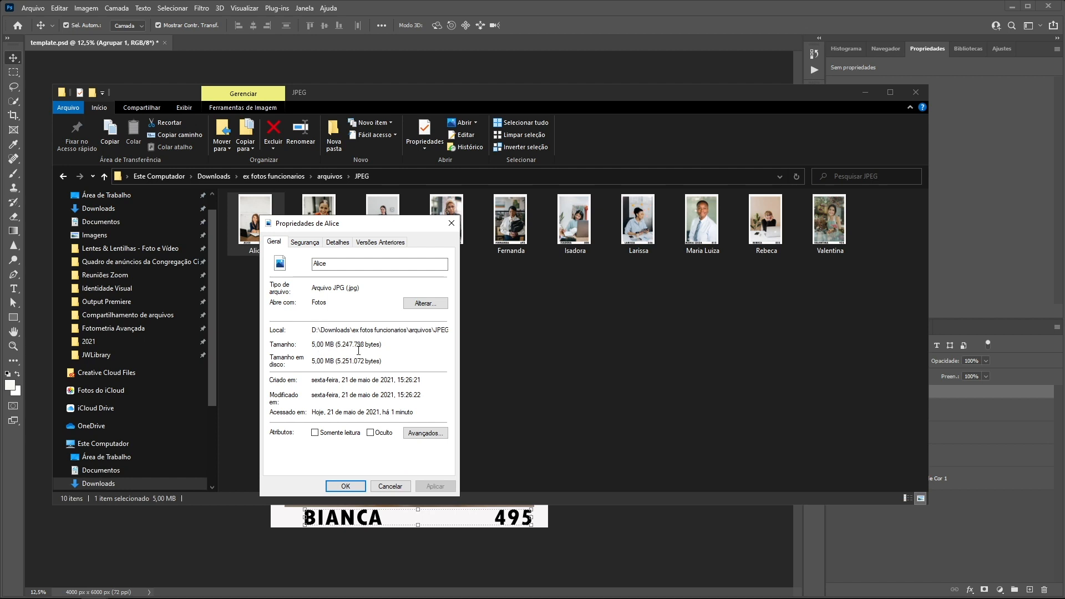
{"action": "left_click", "coordinate": [338, 244]}
{"action": "scroll", "coordinate": [438, 284], "scroll_direction": "down", "scroll_amount": 2}
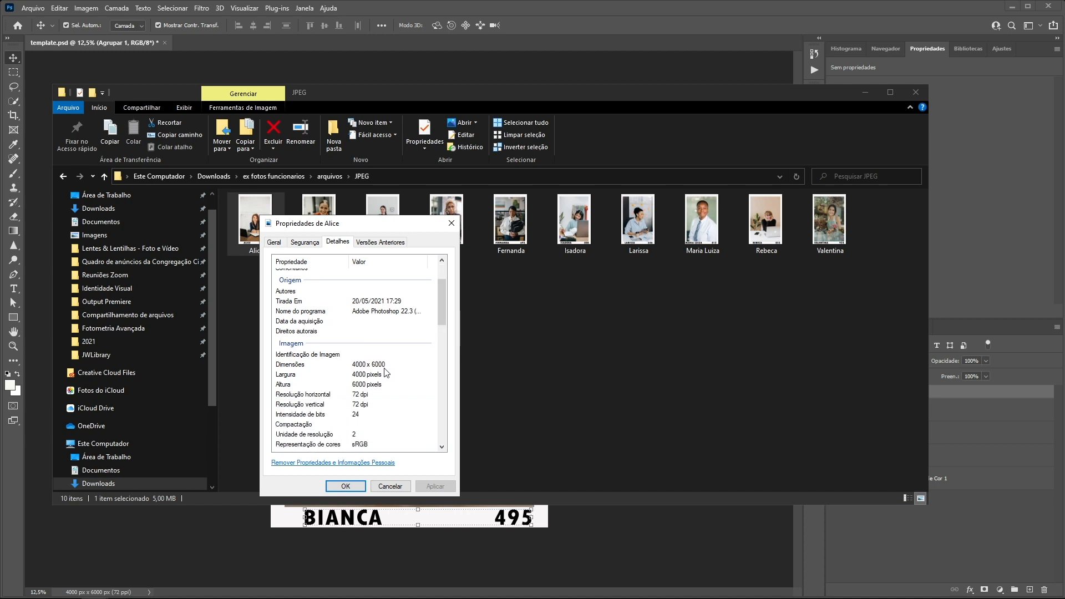
{"action": "left_click", "coordinate": [391, 487]}
{"action": "left_click", "coordinate": [377, 325]}
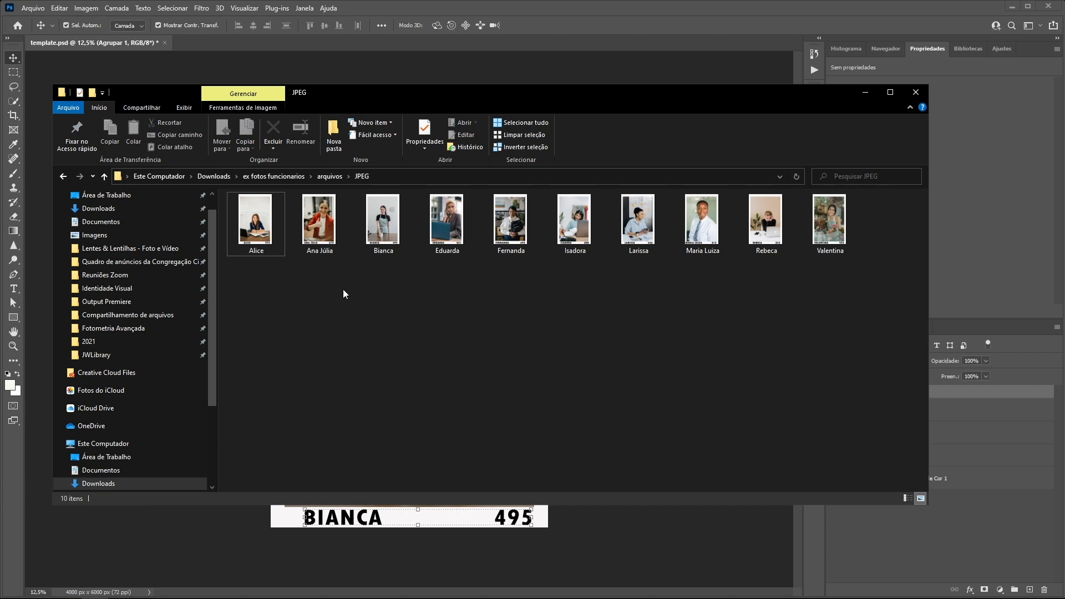
Open the first JPEG badge in Photos and browse through the exported badges up to the seventh, checking each photo, name and number
{"action": "left_click", "coordinate": [264, 221]}
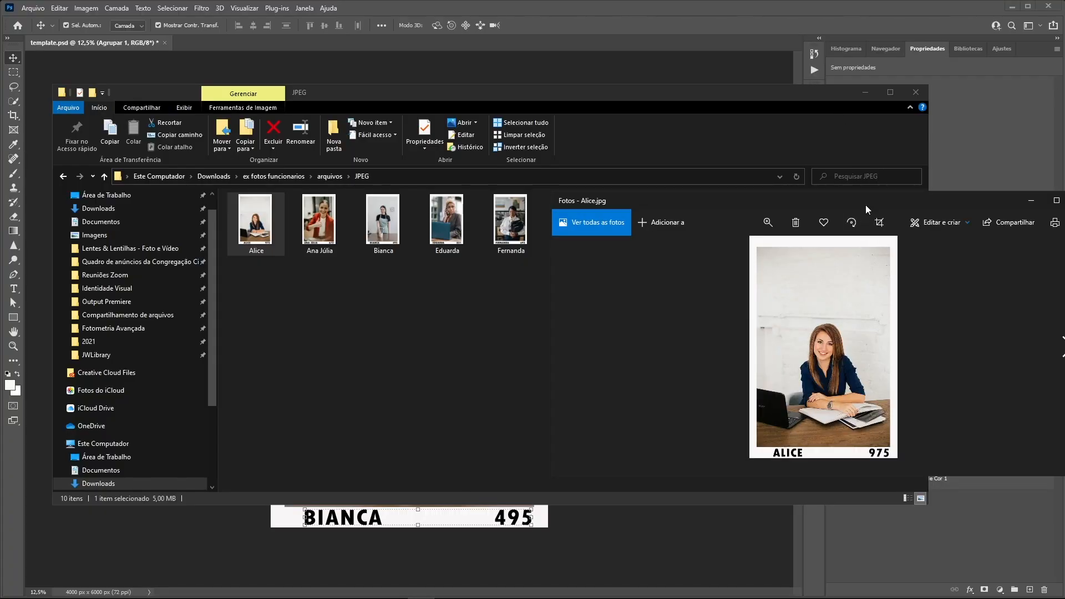
{"action": "left_click_drag", "start_coordinate": [867, 207], "coordinate": [563, 160]}
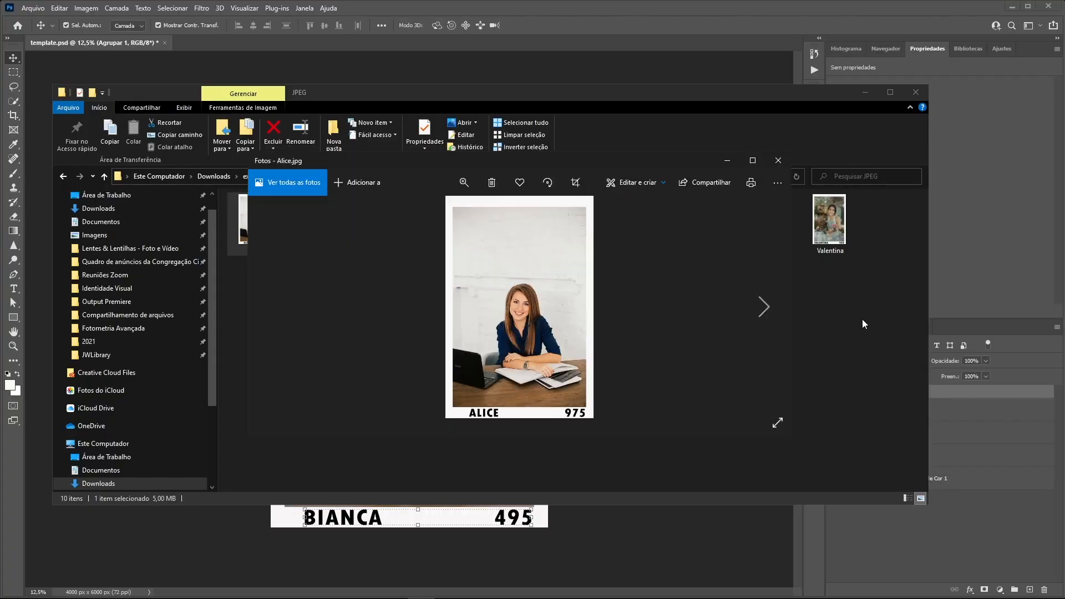
{"action": "left_click", "coordinate": [765, 307]}
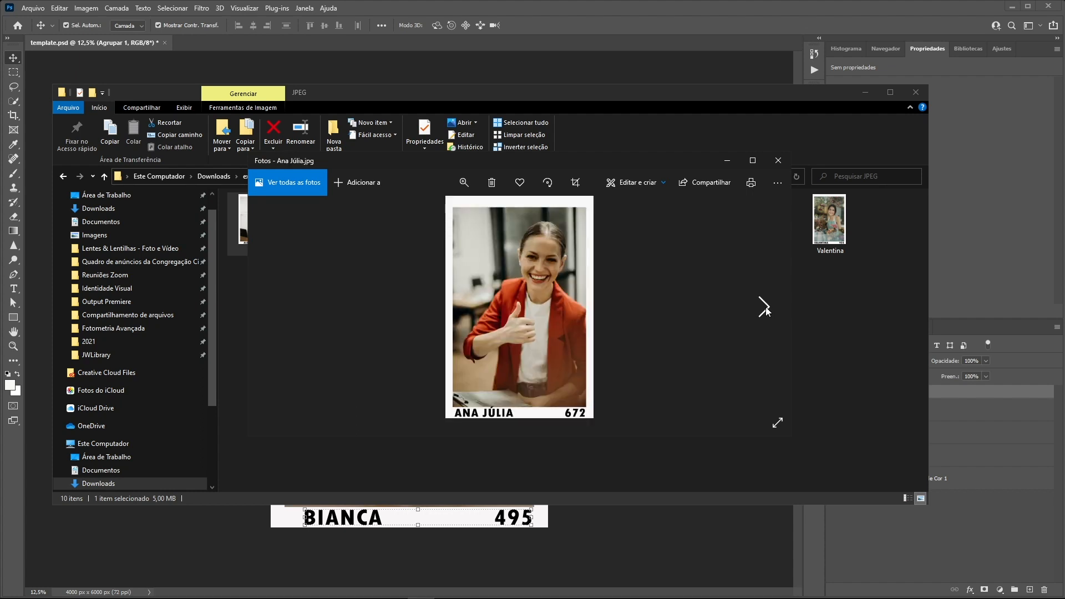
{"action": "left_click", "coordinate": [764, 306]}
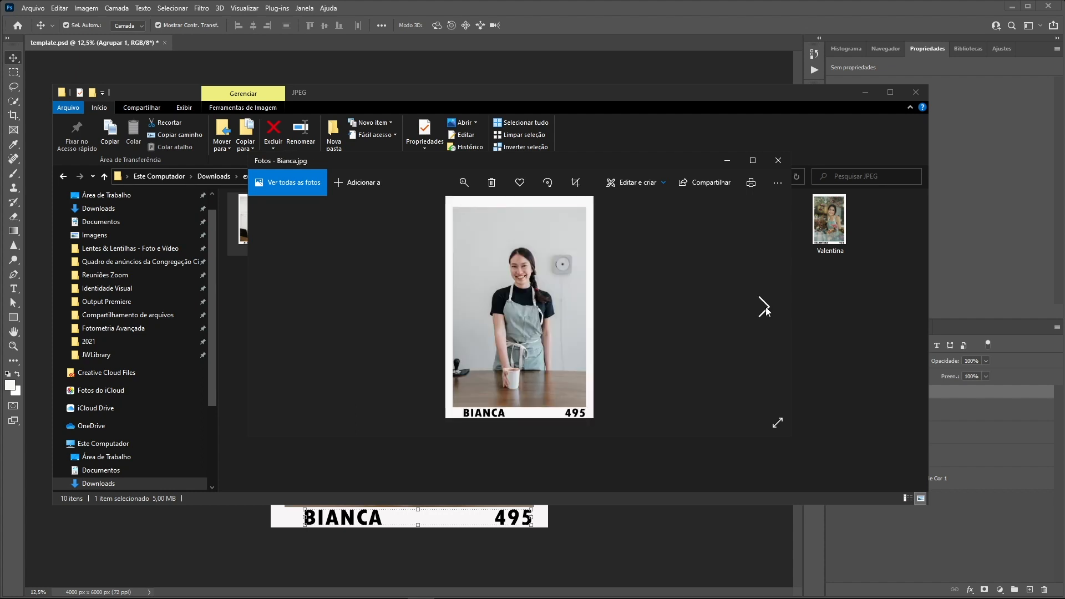
{"action": "left_click", "coordinate": [765, 307]}
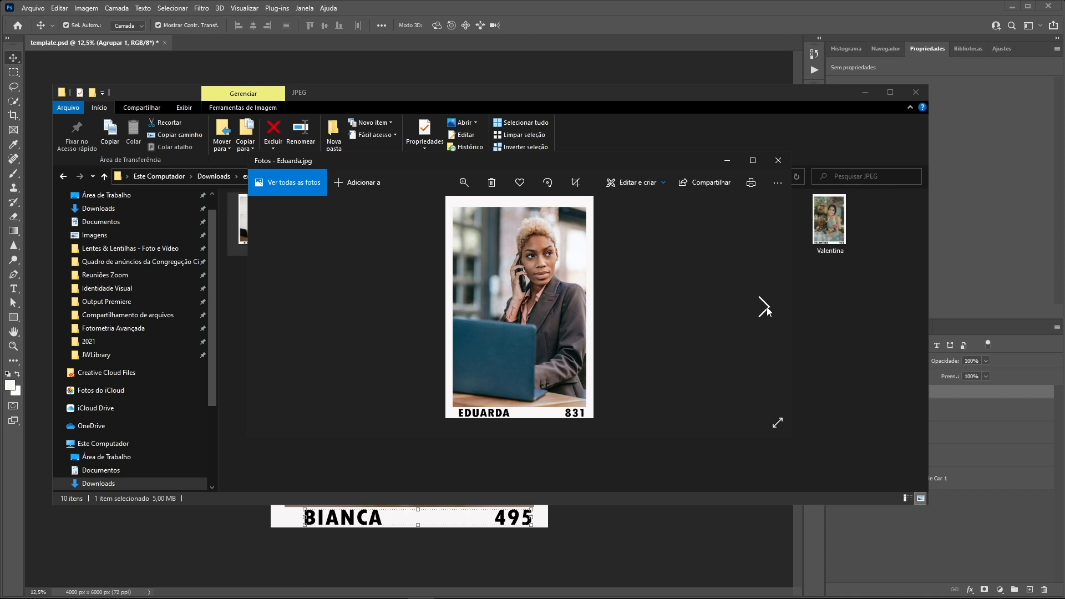
{"action": "left_click", "coordinate": [765, 307]}
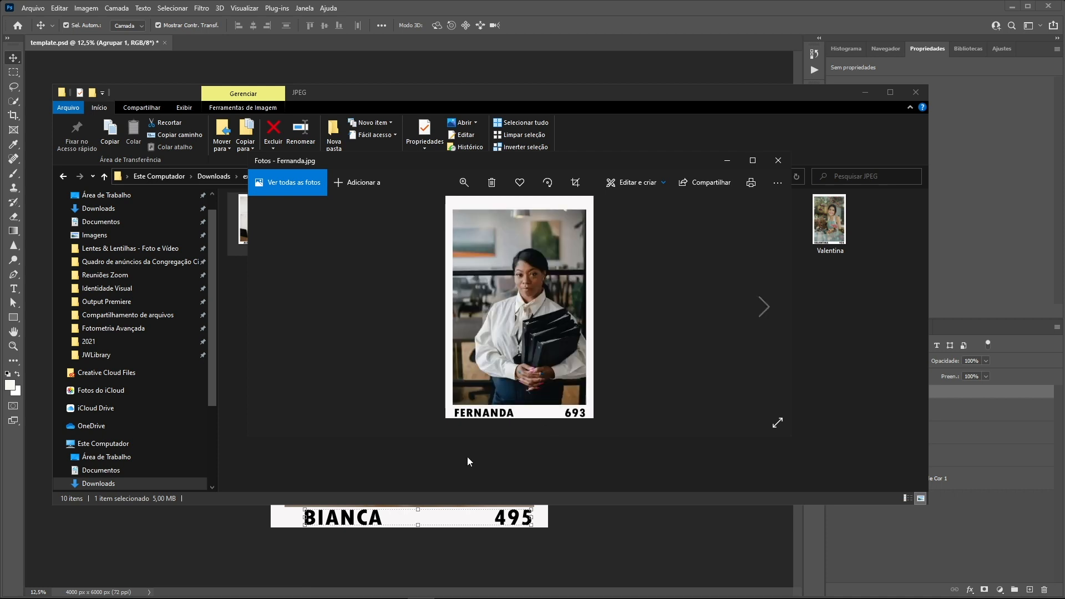
{"action": "left_click", "coordinate": [767, 307]}
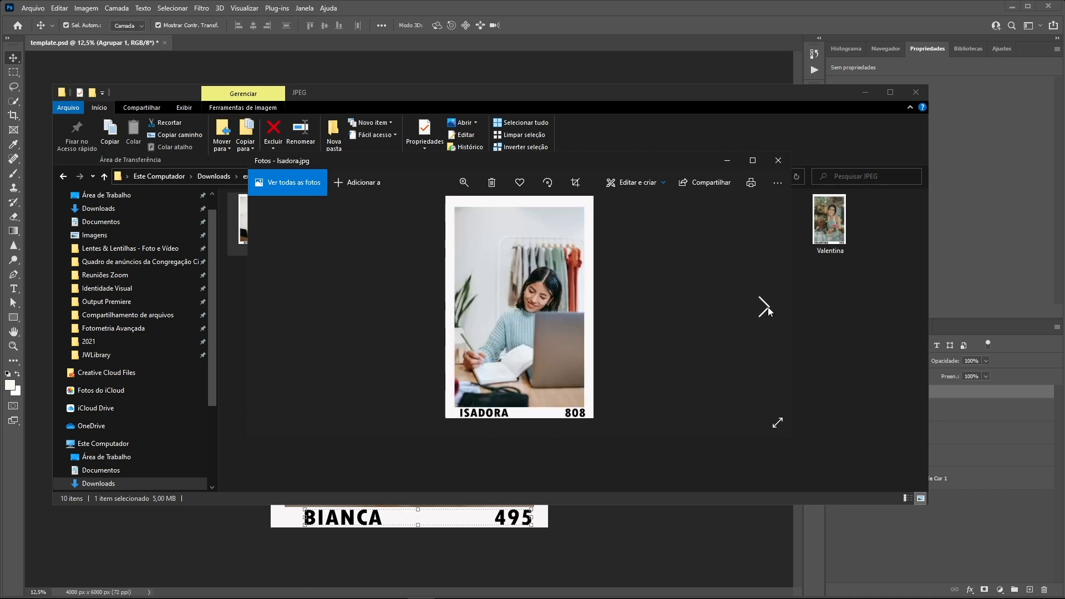
{"action": "left_click", "coordinate": [768, 304]}
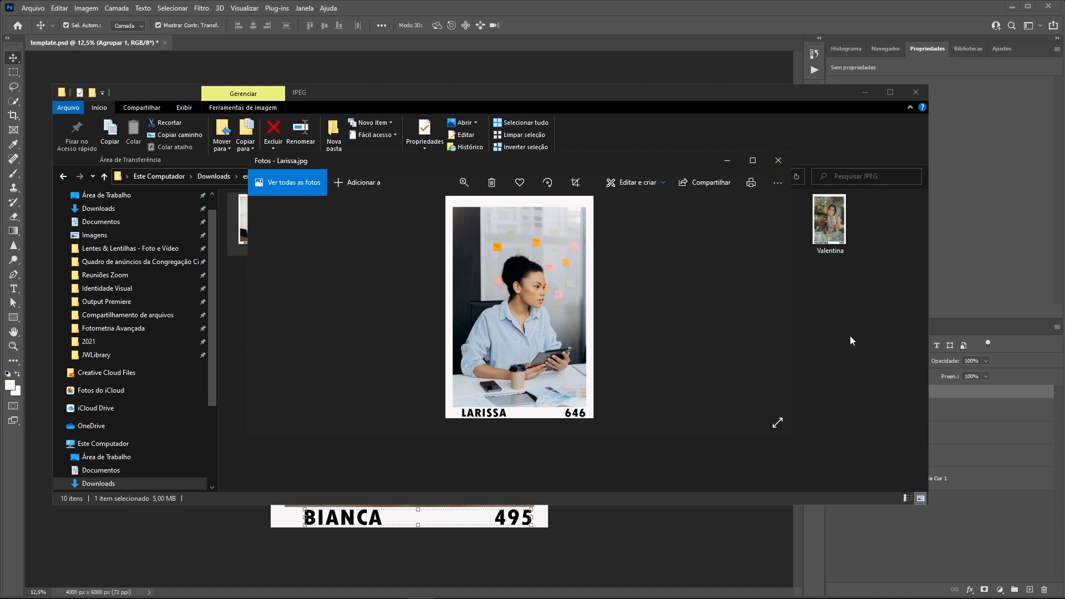